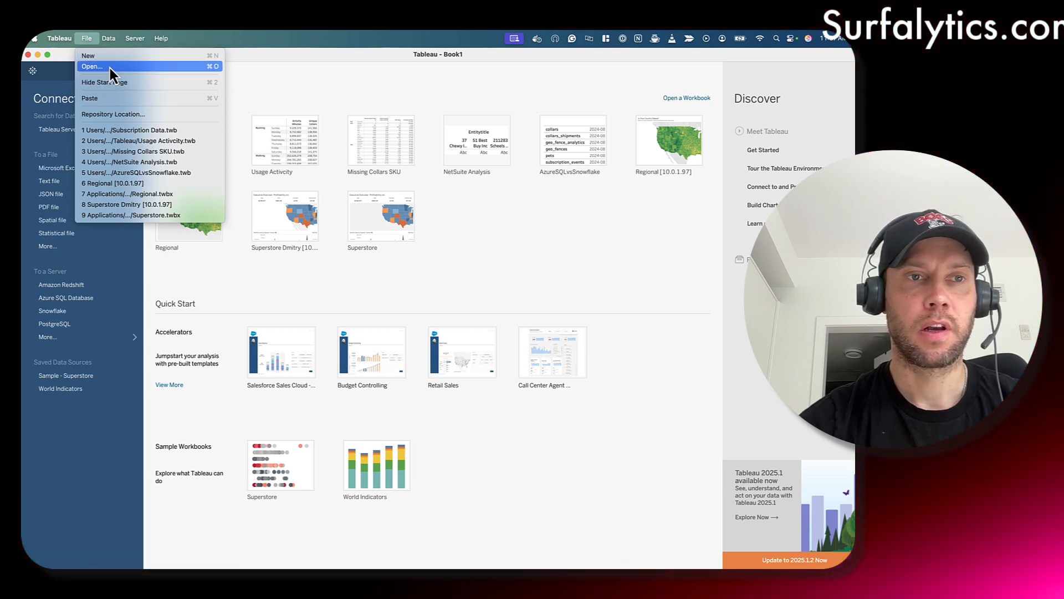
{"action": "left_click", "coordinate": [108, 40]}
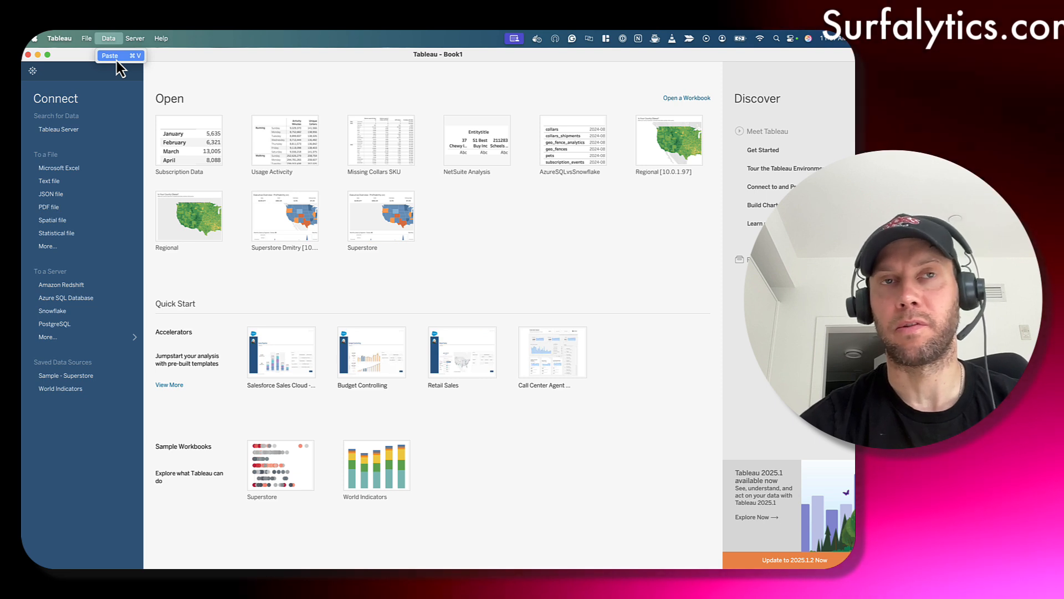
{"action": "mouse_move", "coordinate": [130, 40]}
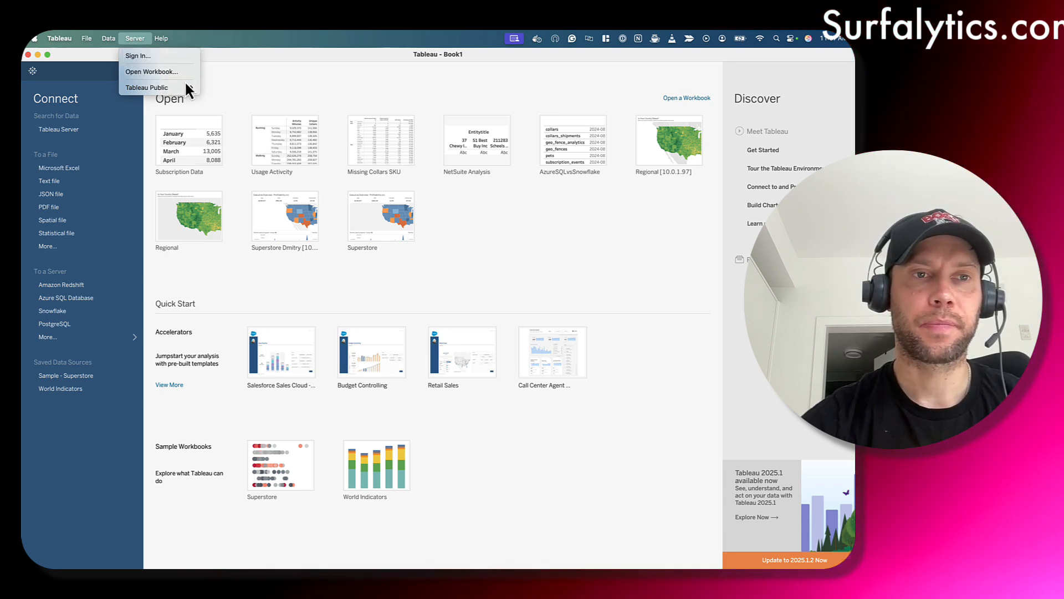
{"action": "mouse_move", "coordinate": [178, 88]}
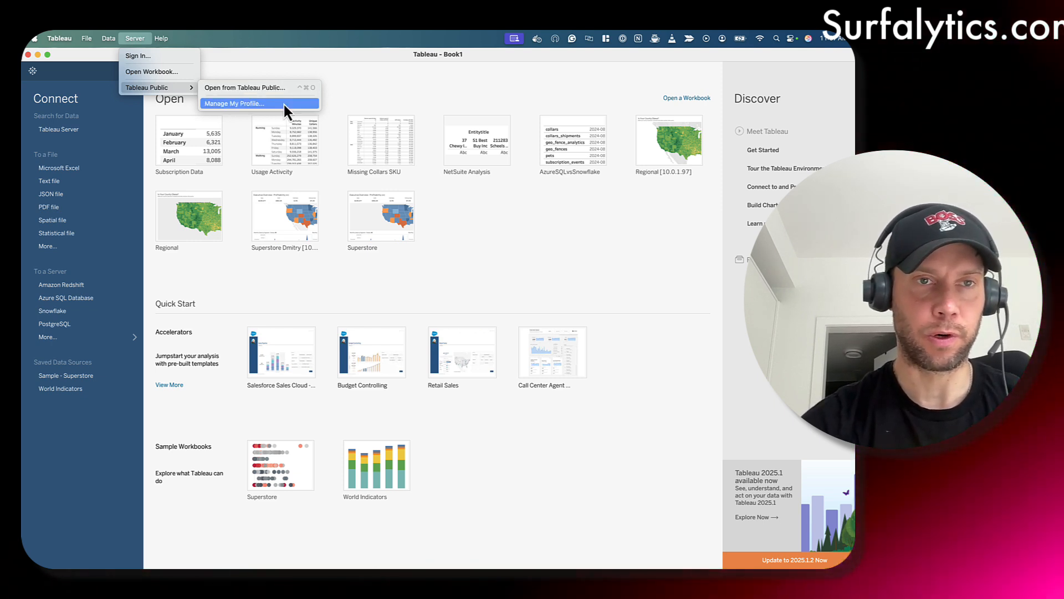
{"action": "left_click", "coordinate": [162, 39]}
{"action": "left_click", "coordinate": [160, 38]}
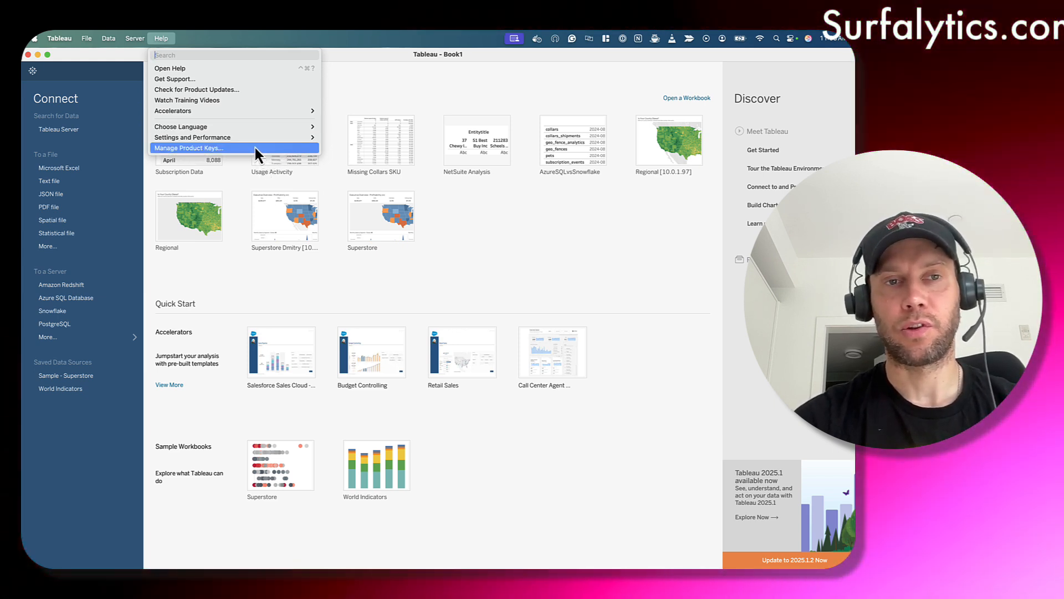
{"action": "left_click", "coordinate": [254, 147]}
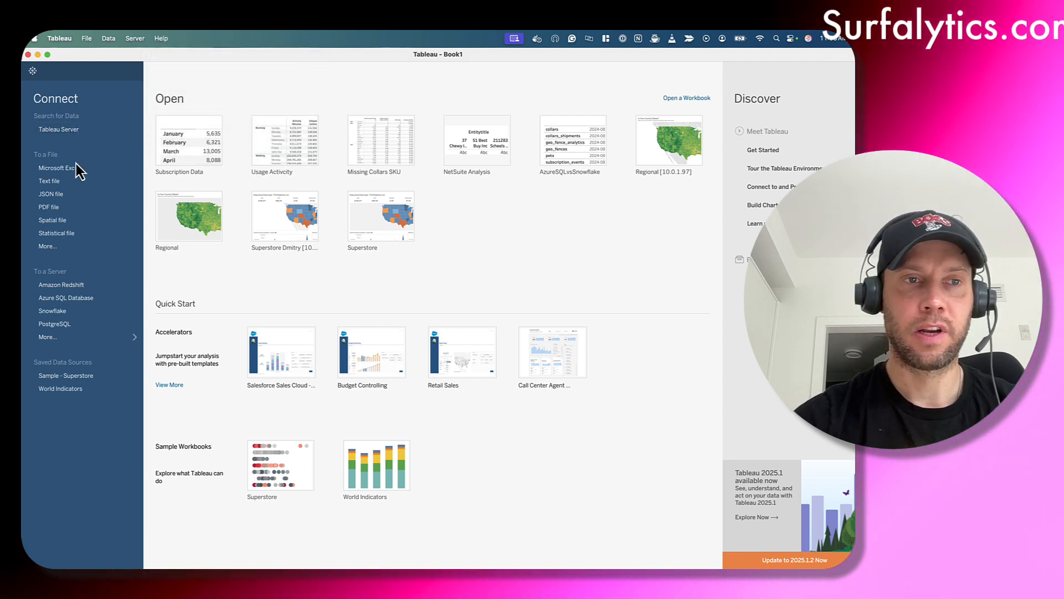
View the file choosers for statistical files and other file types, cancelling each without opening a file.
{"action": "left_click", "coordinate": [65, 234]}
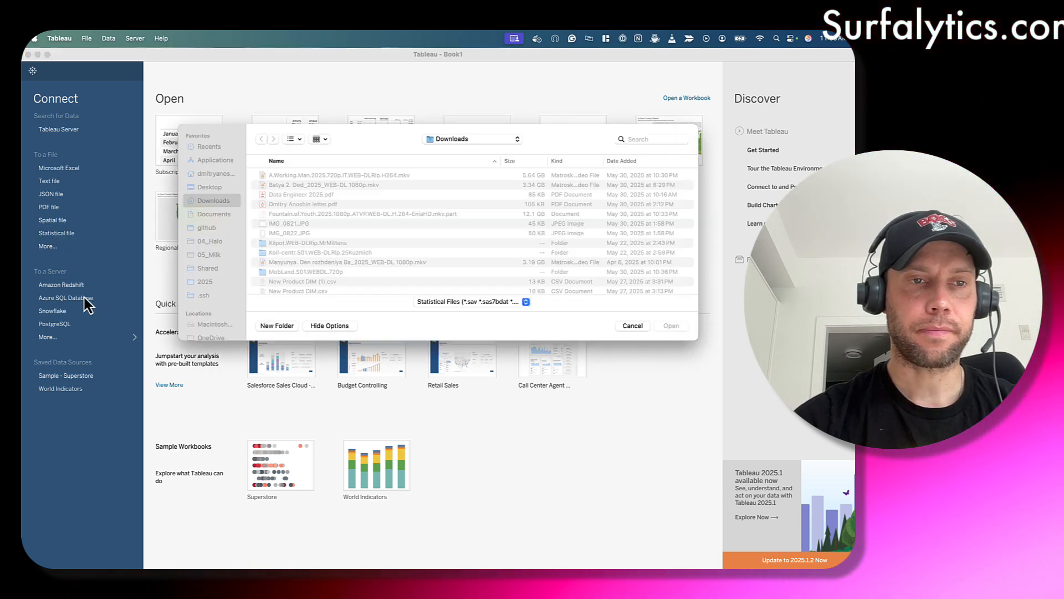
{"action": "left_click", "coordinate": [633, 326]}
{"action": "left_click", "coordinate": [65, 249]}
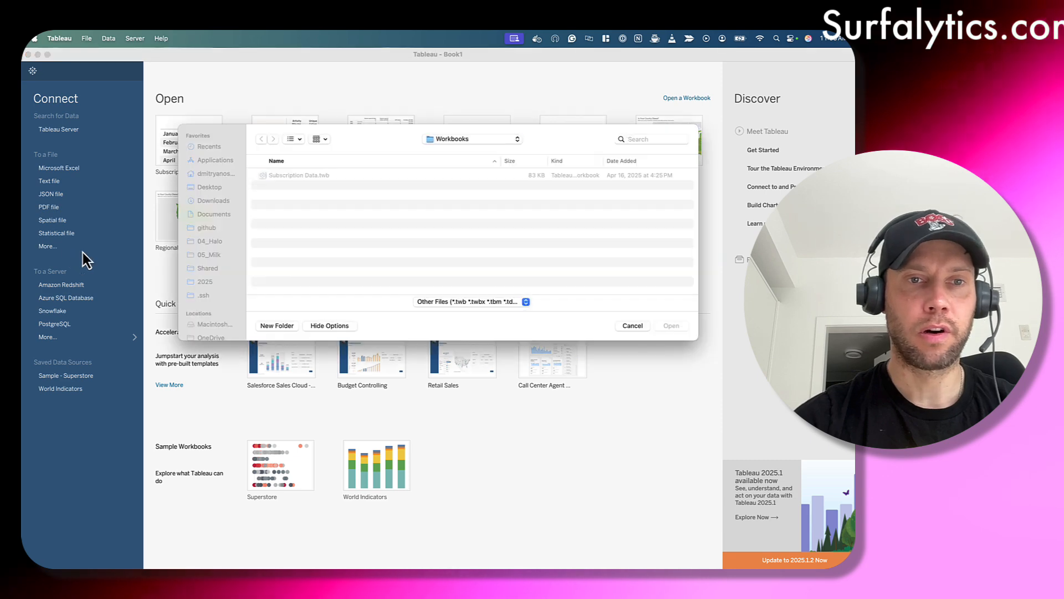
{"action": "left_click", "coordinate": [632, 326]}
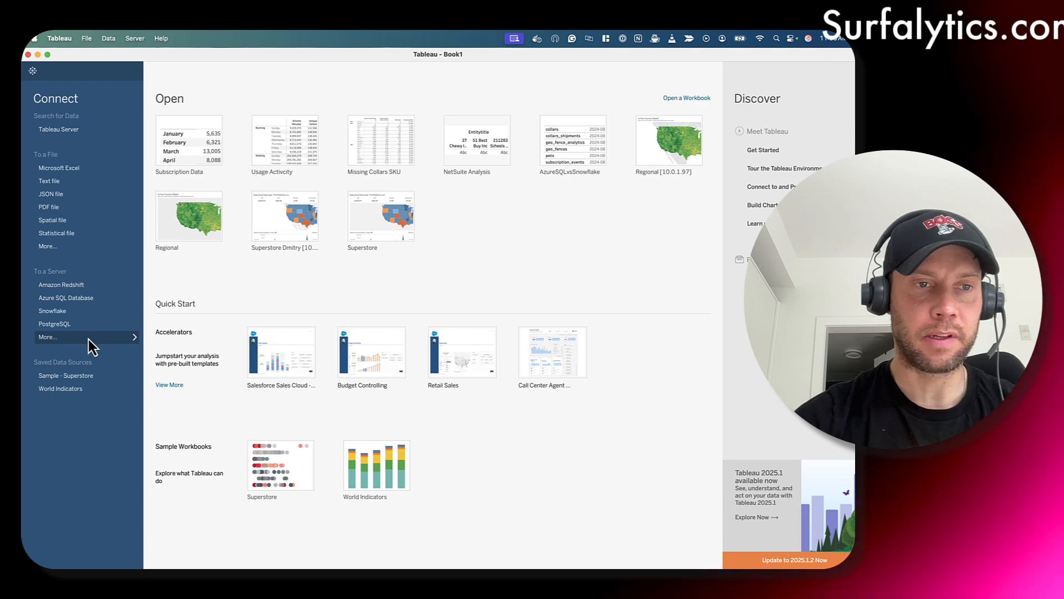
Look through the full list of server connectors and view the PostgreSQL connection settings, closing them without signing in.
{"action": "left_click", "coordinate": [88, 339]}
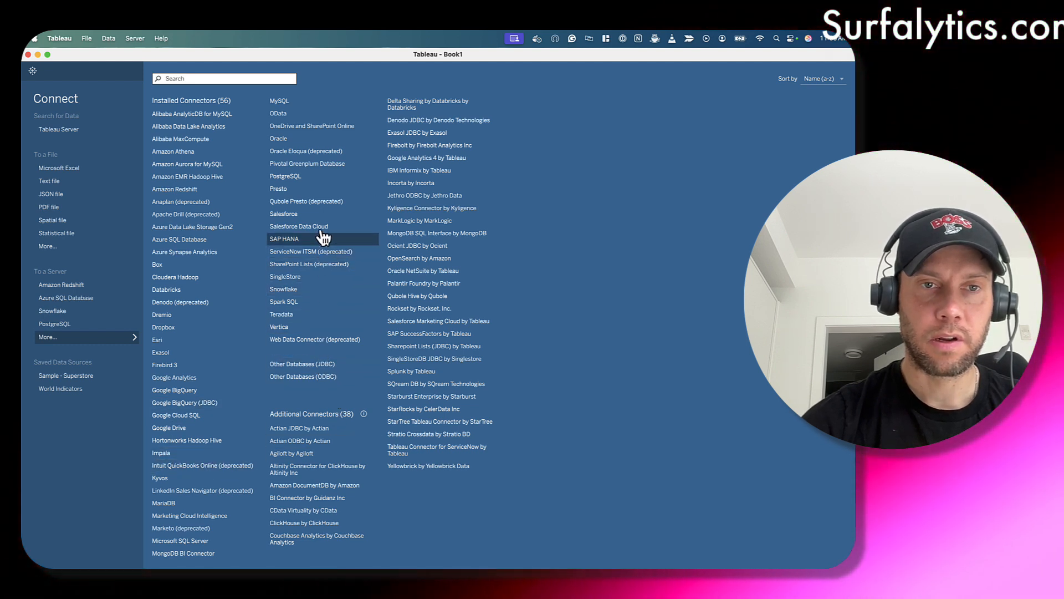
{"action": "left_click", "coordinate": [324, 180]}
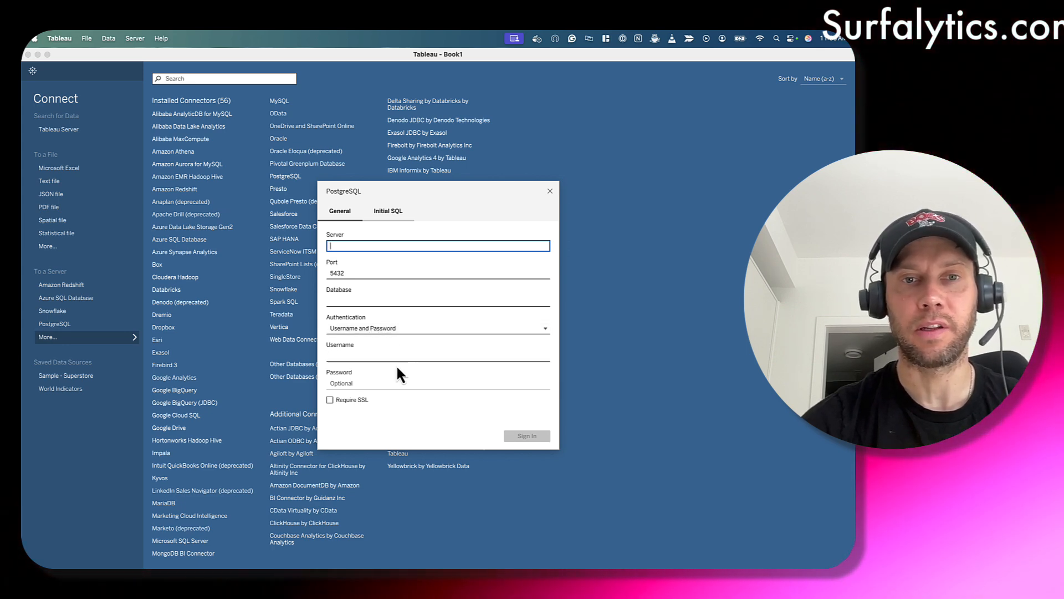
{"action": "left_click", "coordinate": [553, 192]}
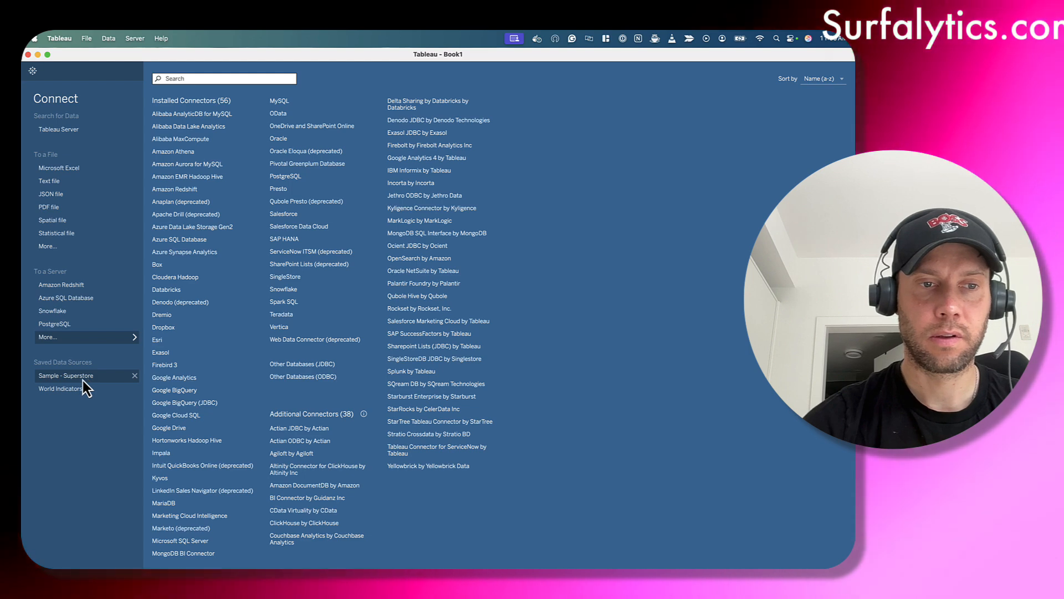
Connect to the saved Sample - Superstore data source and show its data source page.
{"action": "left_click", "coordinate": [82, 380]}
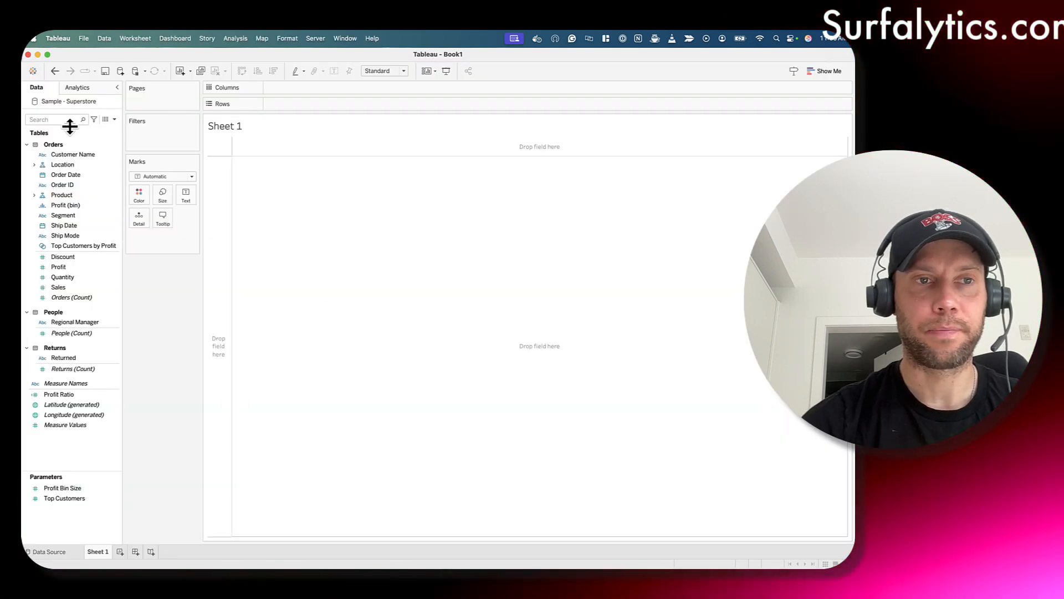
{"action": "right_click", "coordinate": [79, 102]}
{"action": "left_click", "coordinate": [98, 109]}
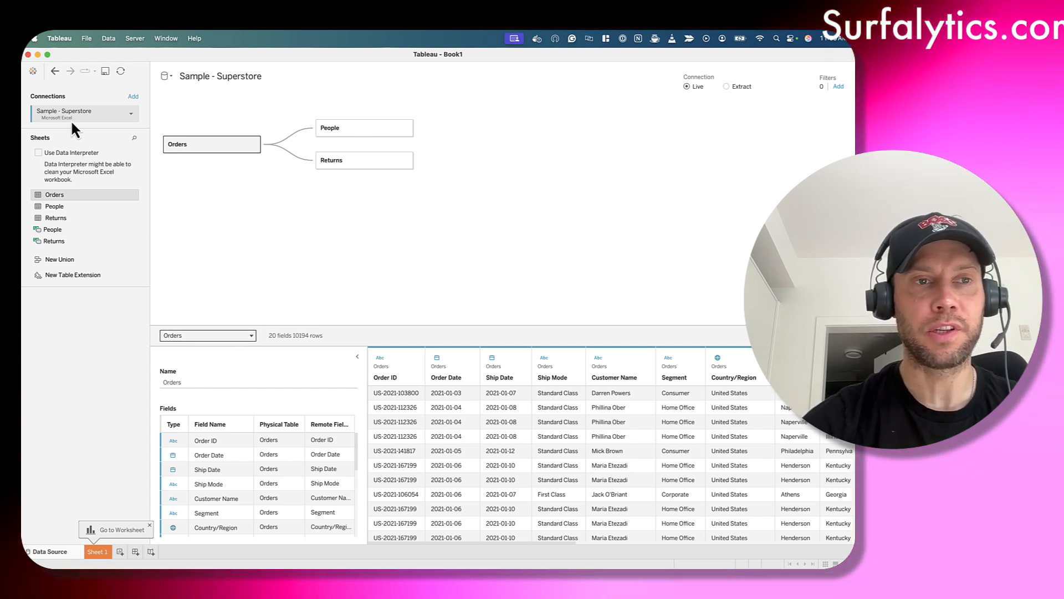
View the file selection for editing the Sample - Superstore connection and cancel it.
{"action": "left_click", "coordinate": [131, 113]}
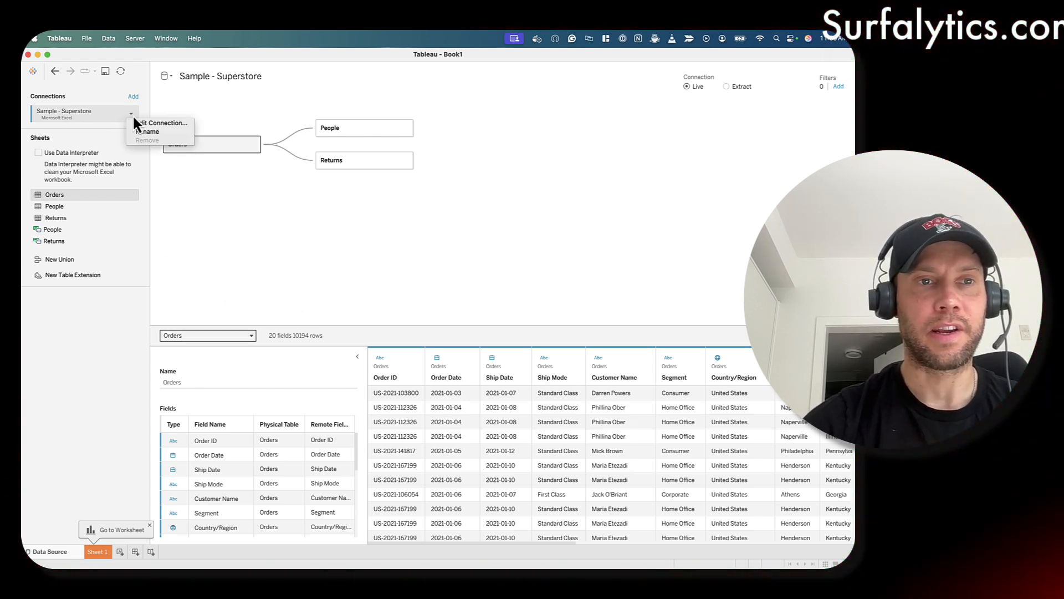
{"action": "left_click", "coordinate": [171, 121]}
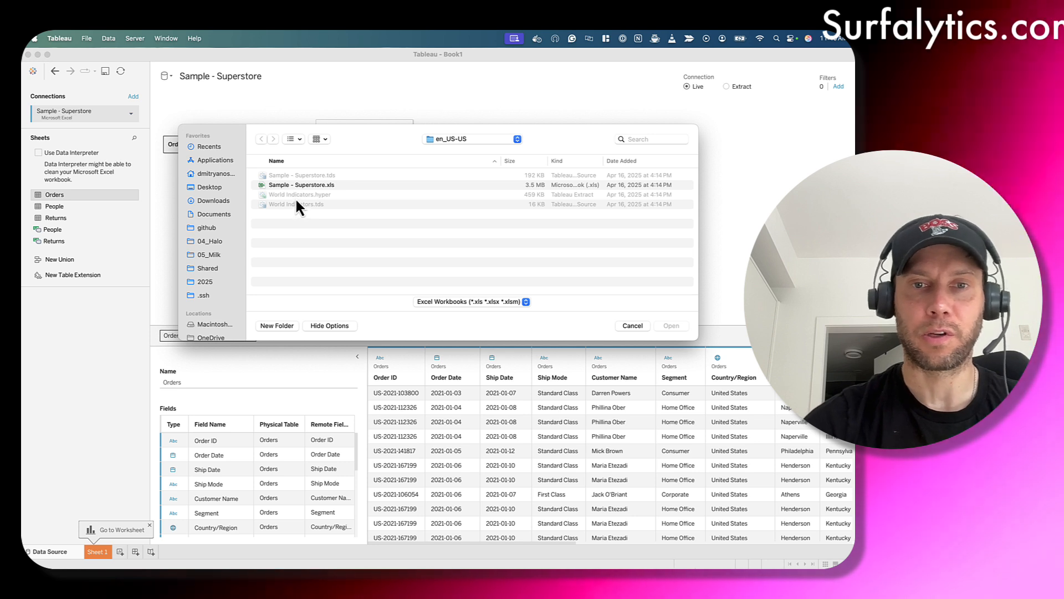
{"action": "left_click", "coordinate": [632, 326]}
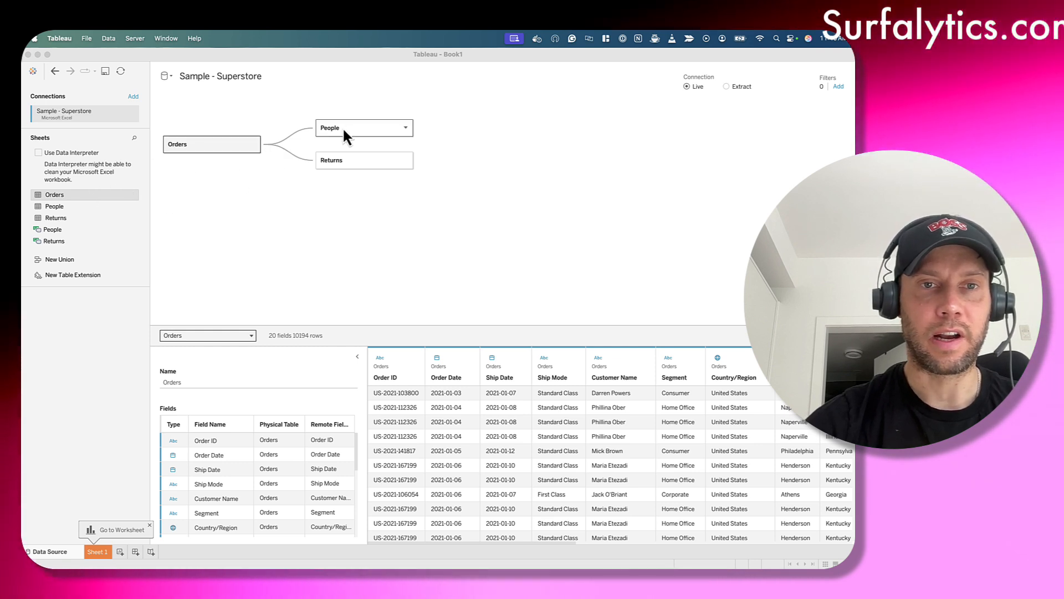
Examine the Orders–People and Orders–Returns relationships, including their operator, cardinality and referential integrity settings.
{"action": "left_click", "coordinate": [293, 146]}
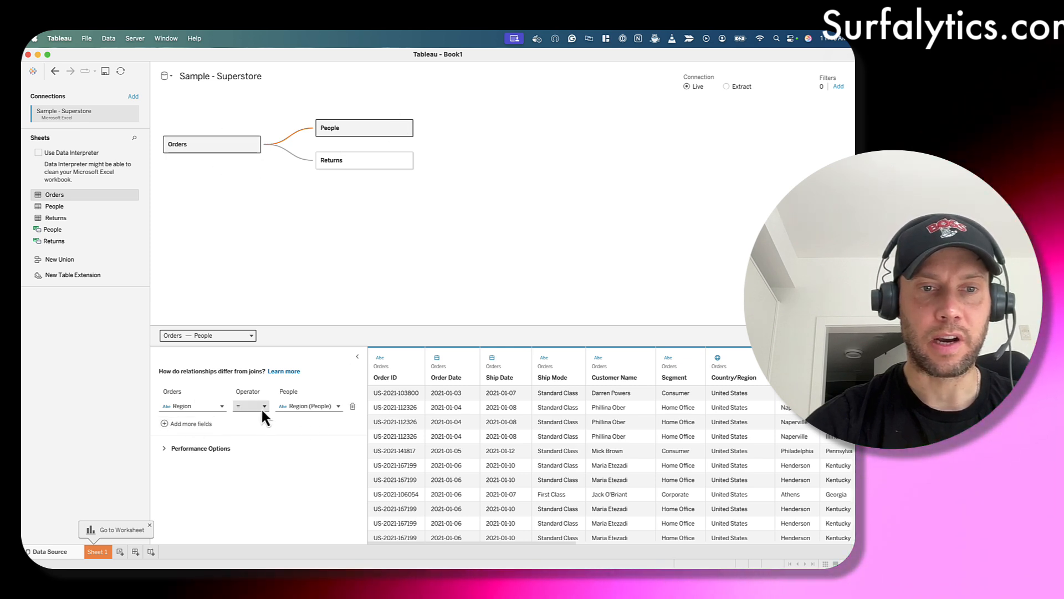
{"action": "left_click", "coordinate": [262, 406]}
{"action": "left_click", "coordinate": [330, 486]}
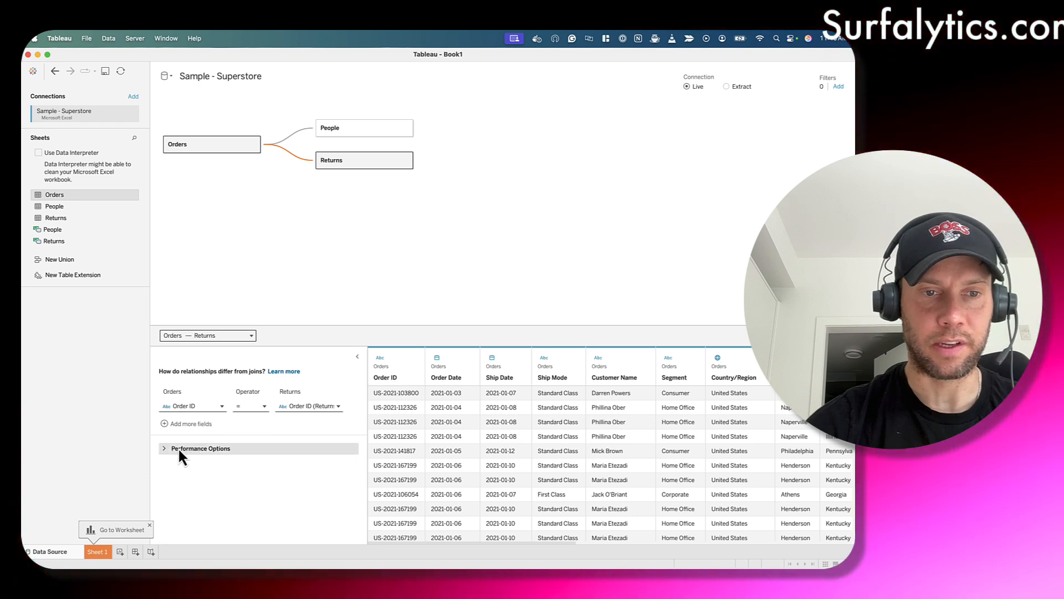
{"action": "left_click", "coordinate": [163, 448]}
{"action": "scroll", "coordinate": [247, 477], "scroll_direction": "down", "scroll_amount": 2}
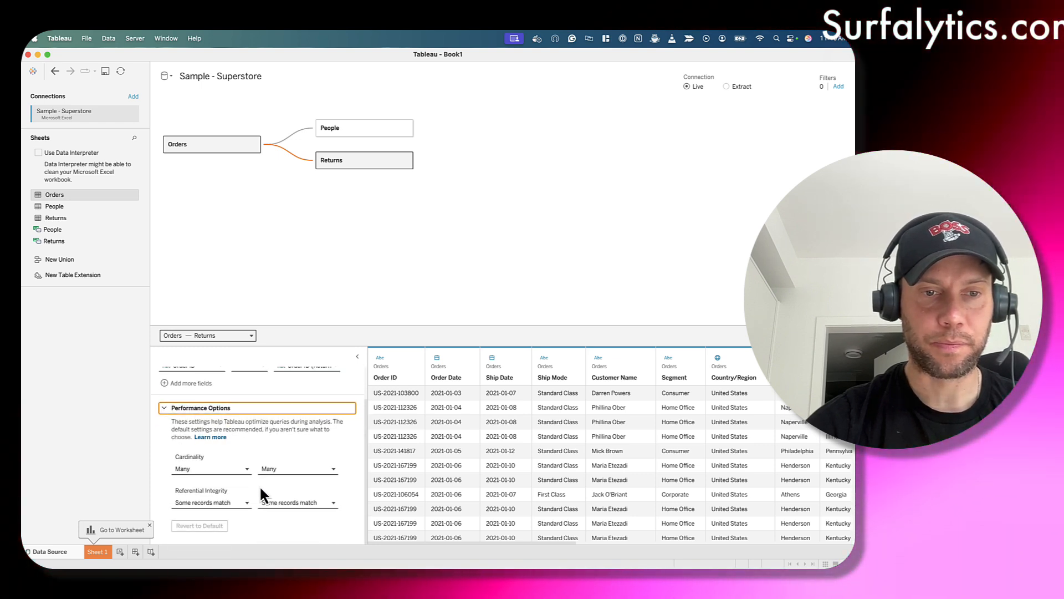
{"action": "left_click", "coordinate": [298, 137]}
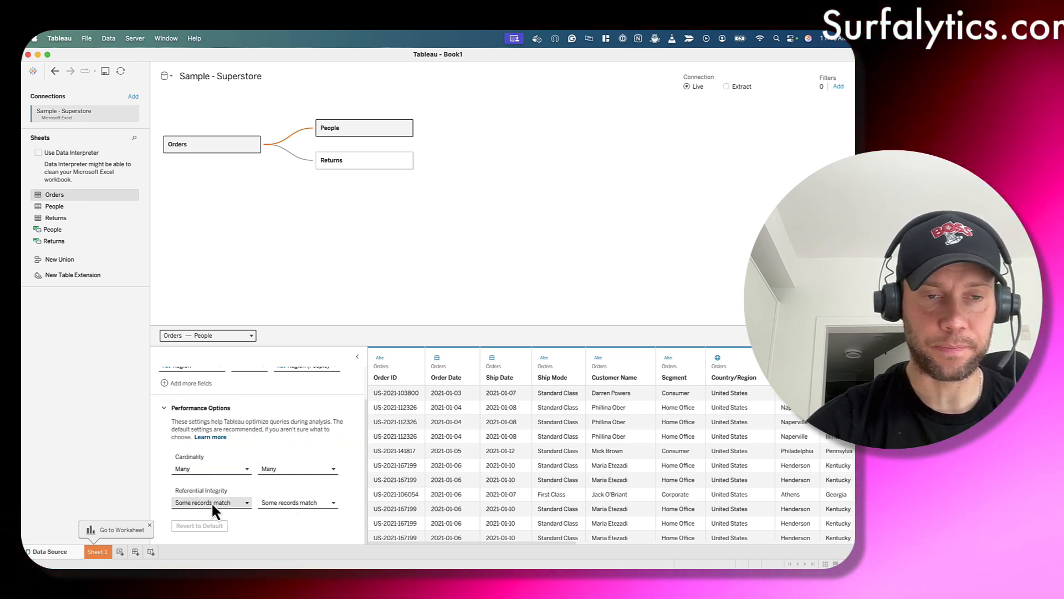
{"action": "scroll", "coordinate": [271, 437], "scroll_direction": "up", "scroll_amount": 2}
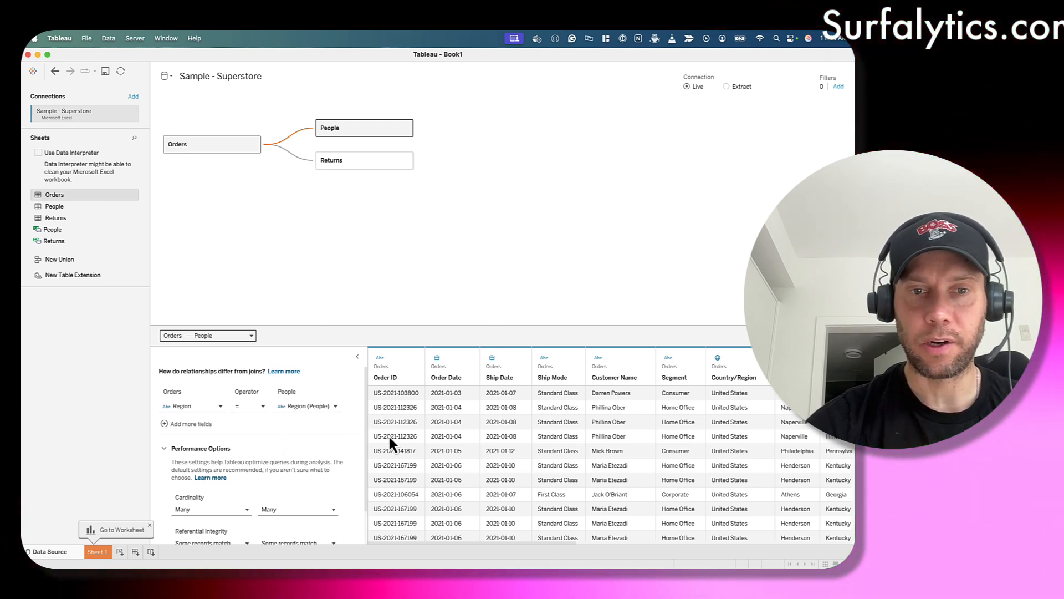
Check the data preview's columns, switch the data source connection to Extract and return it to Live.
{"action": "scroll", "coordinate": [535, 458], "scroll_direction": "right", "scroll_amount": 10}
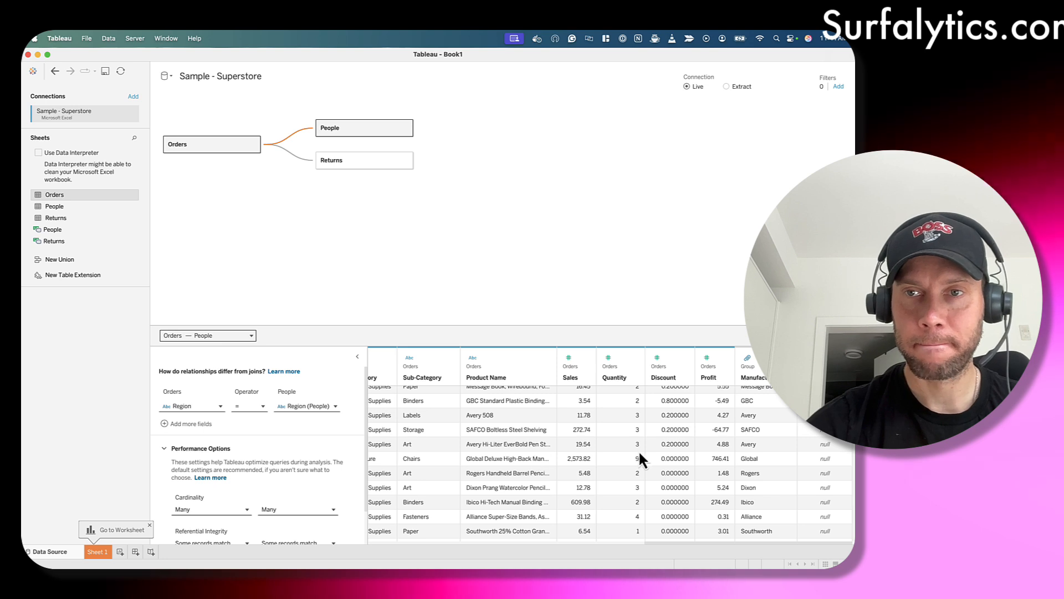
{"action": "scroll", "coordinate": [639, 450], "scroll_direction": "left", "scroll_amount": 15}
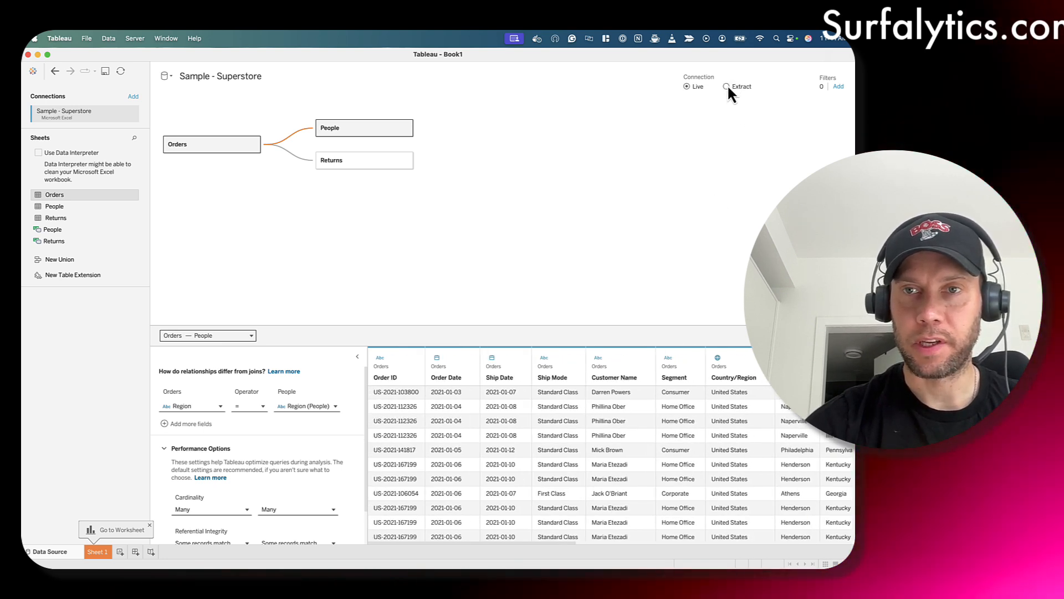
{"action": "left_click", "coordinate": [726, 87]}
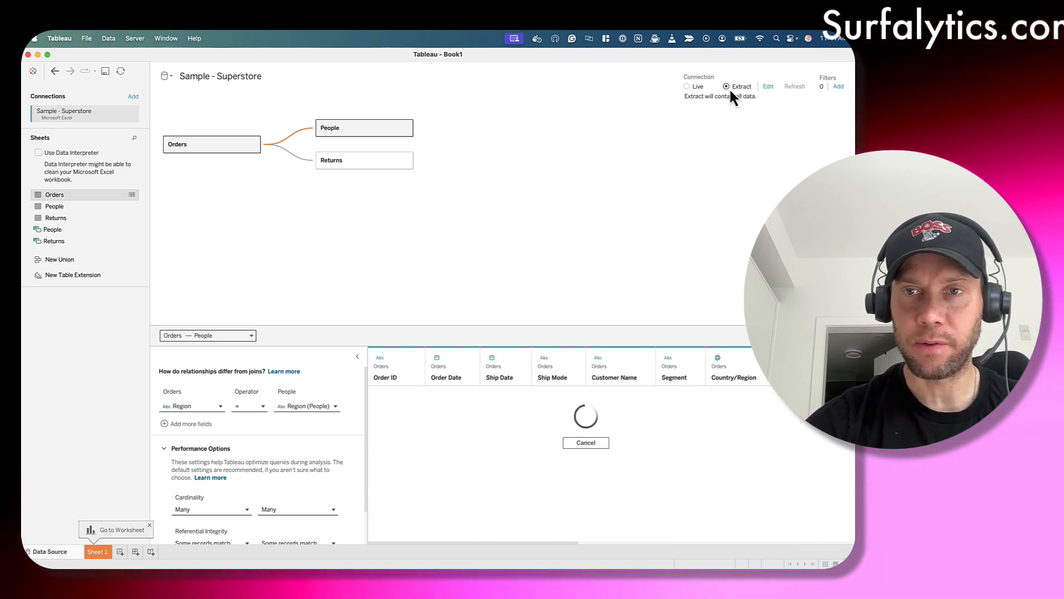
{"action": "left_click", "coordinate": [687, 87]}
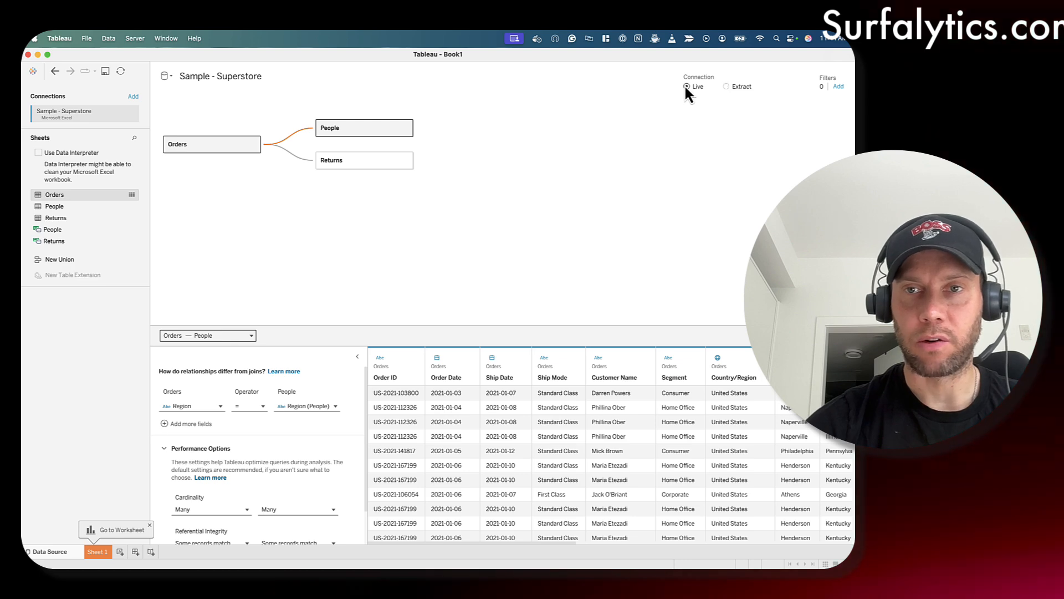
Start a calculated field from the Ship Date column, dismiss it, and view the column's other options.
{"action": "scroll", "coordinate": [614, 411], "scroll_direction": "right", "scroll_amount": 4}
{"action": "scroll", "coordinate": [614, 411], "scroll_direction": "left", "scroll_amount": 4}
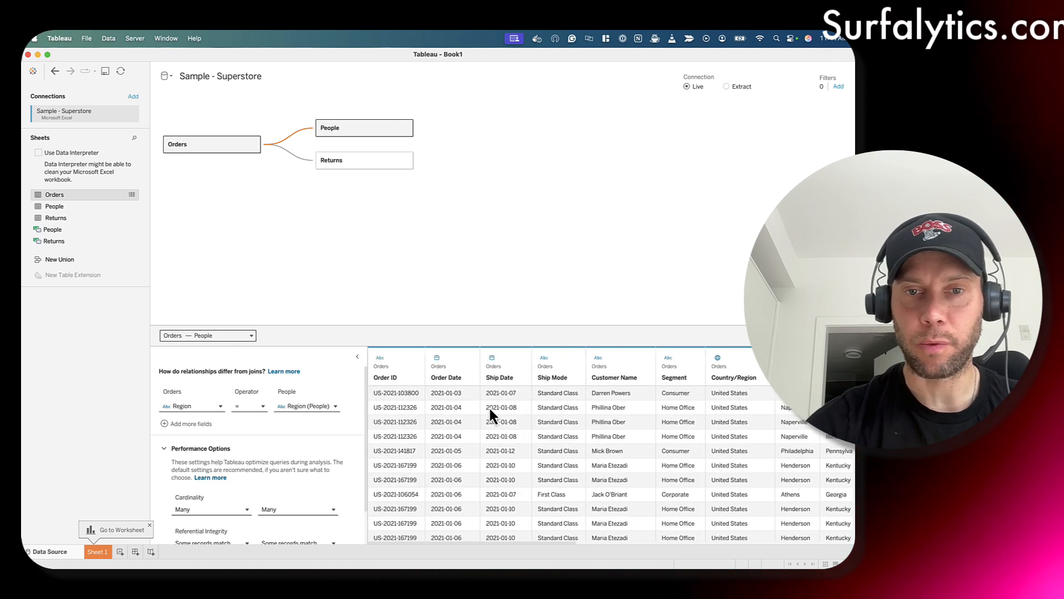
{"action": "left_click", "coordinate": [519, 359]}
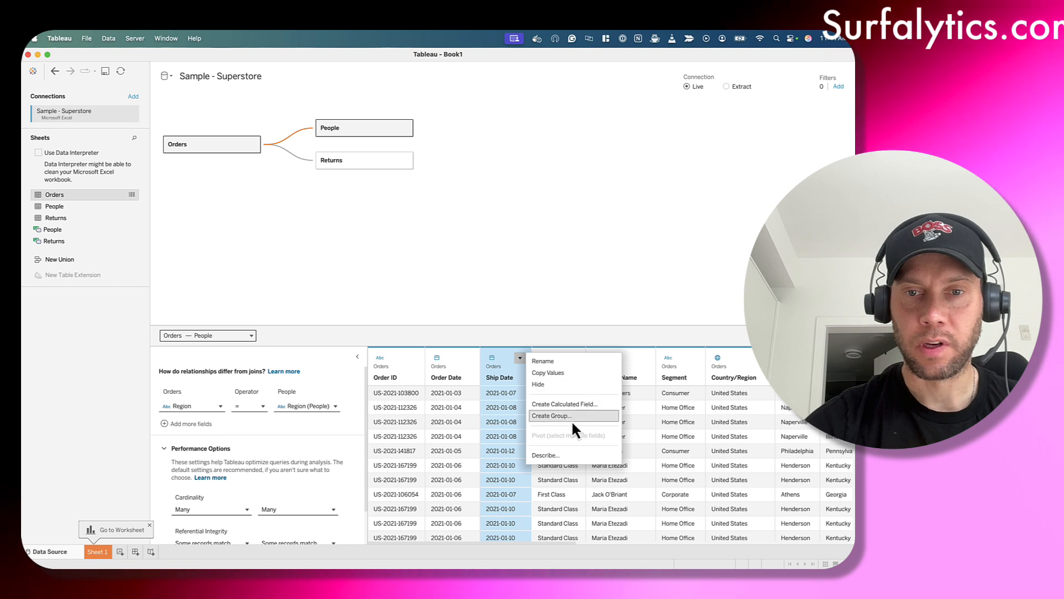
{"action": "left_click", "coordinate": [597, 403]}
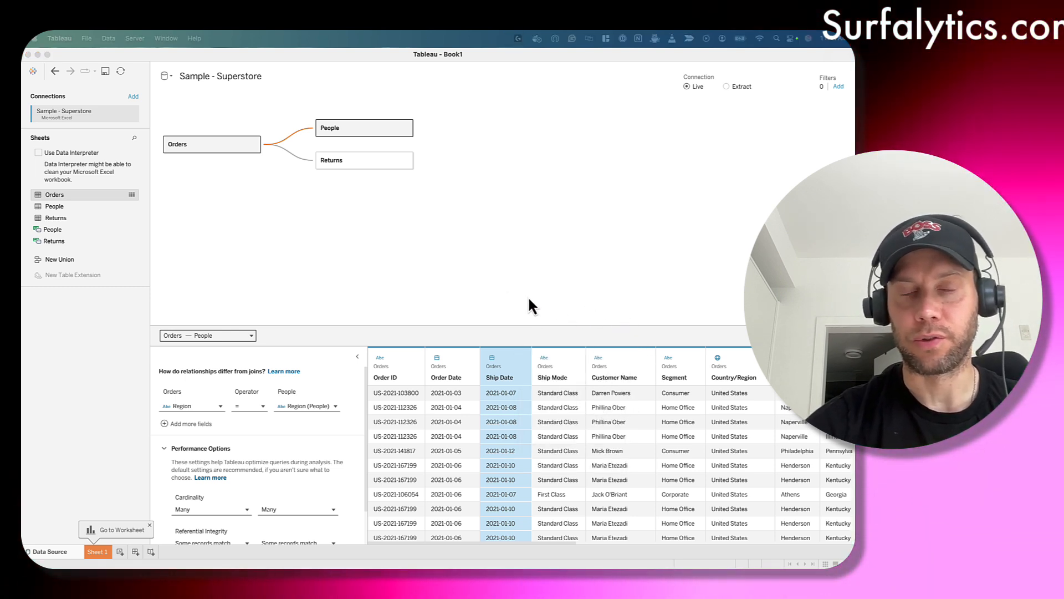
{"action": "left_click", "coordinate": [500, 272]}
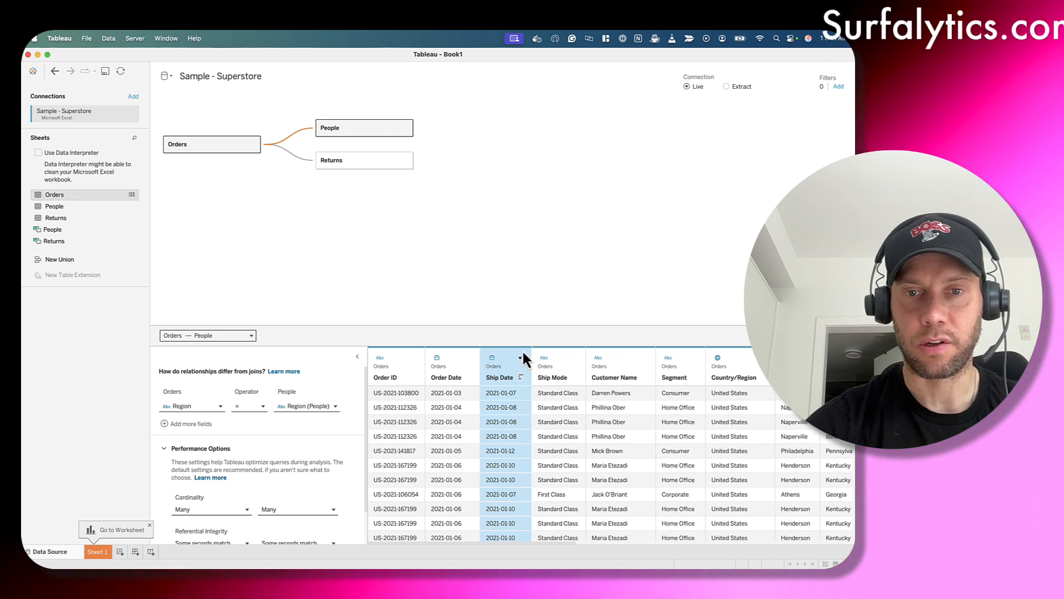
{"action": "left_click", "coordinate": [520, 358]}
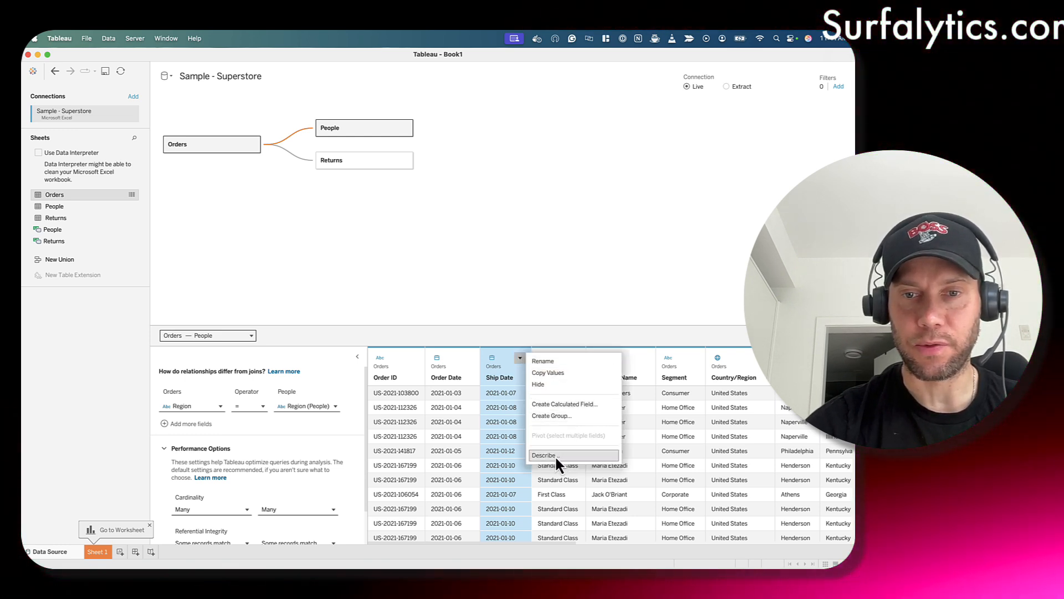
{"action": "left_click", "coordinate": [501, 366]}
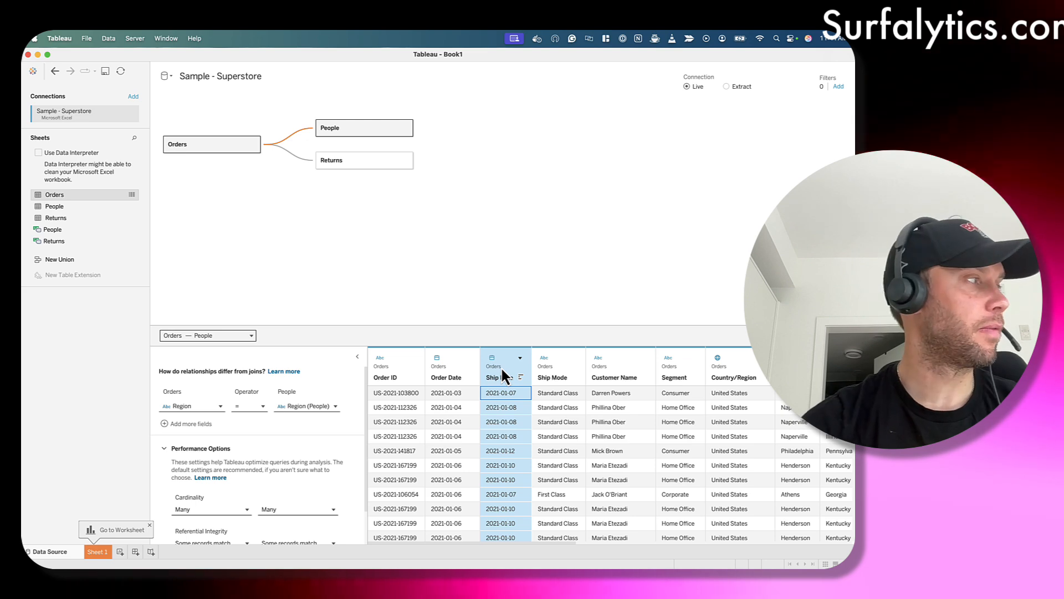
Select the data preview columns from Sales onward, view their shared options and dismiss them.
{"action": "scroll", "coordinate": [621, 387], "scroll_direction": "right", "scroll_amount": 10}
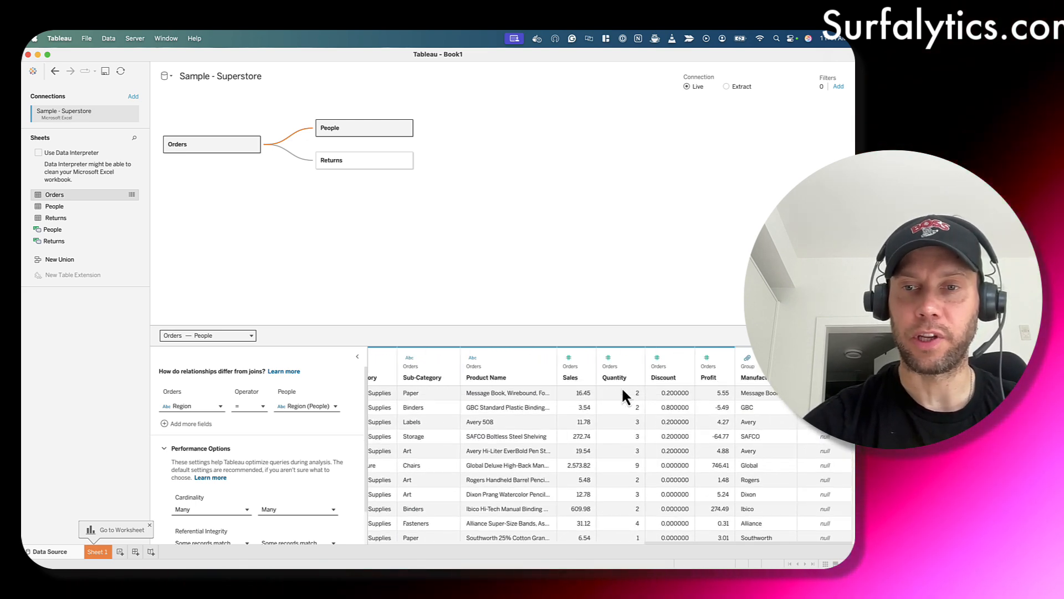
{"action": "left_click", "coordinate": [825, 371]}
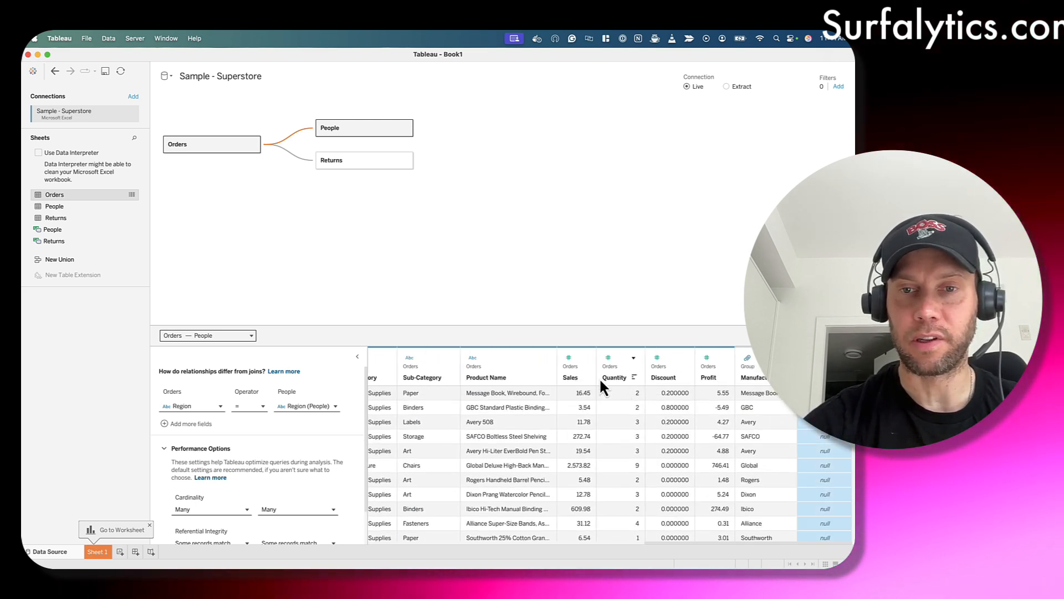
{"action": "left_click", "coordinate": [573, 378], "text": "shift"}
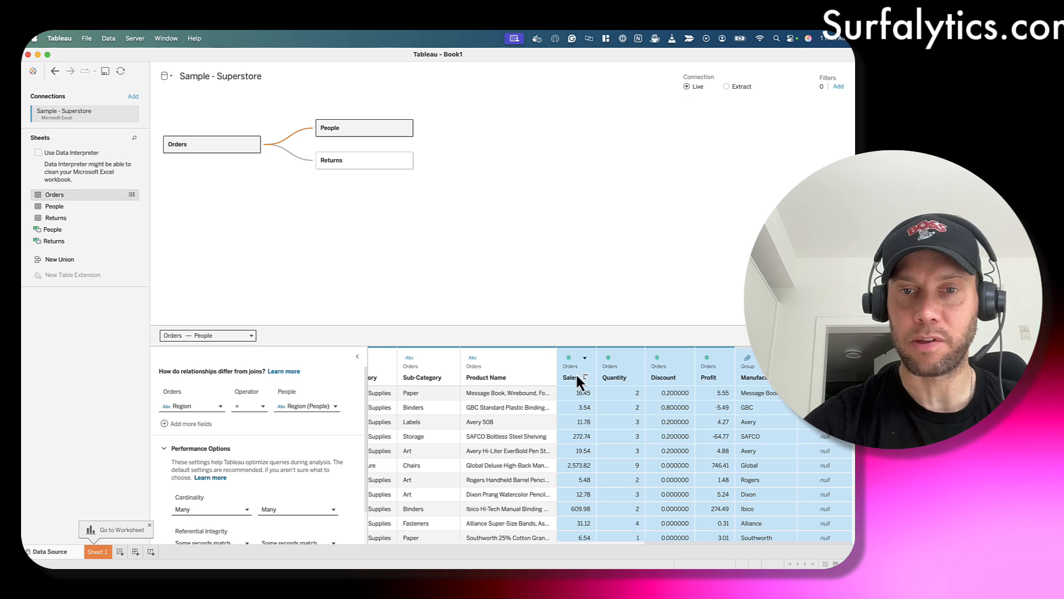
{"action": "right_click", "coordinate": [576, 375]}
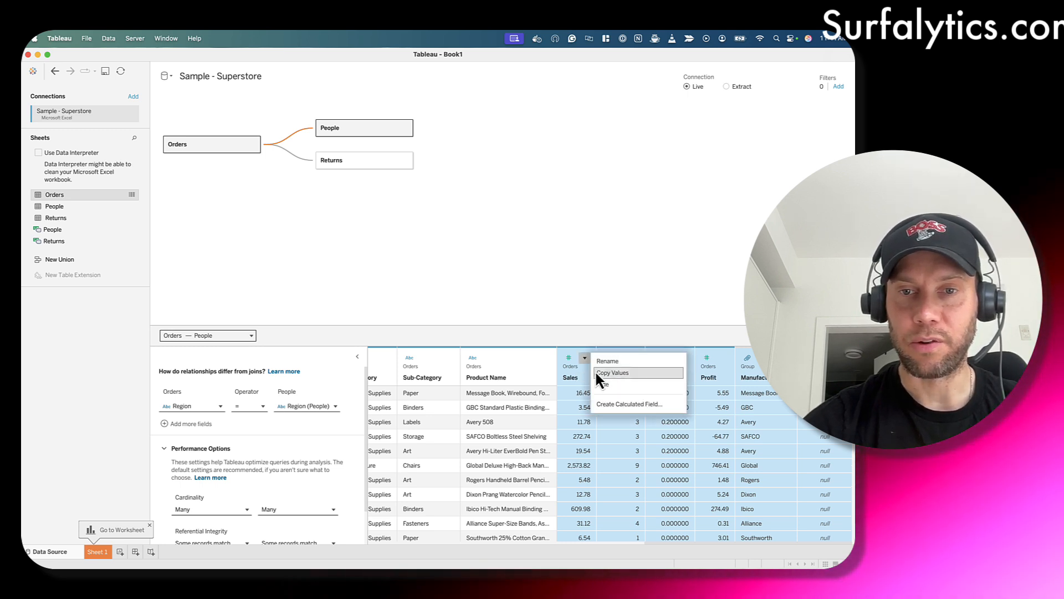
{"action": "left_click", "coordinate": [585, 358]}
{"action": "left_click", "coordinate": [584, 358]}
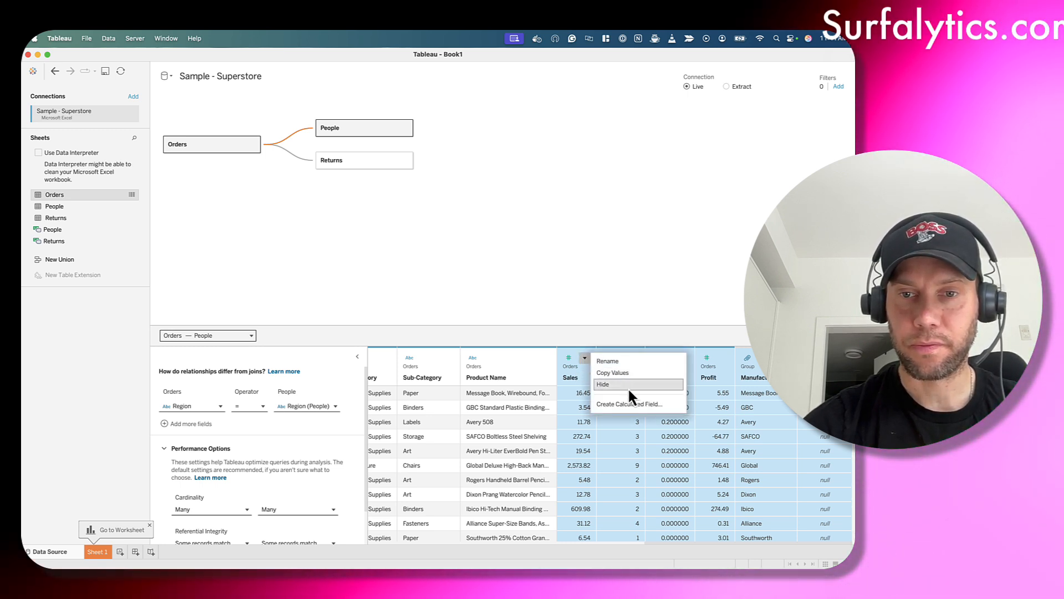
{"action": "left_click", "coordinate": [610, 294]}
Sort the data preview by the Sales column in ascending order.
{"action": "left_click", "coordinate": [579, 374]}
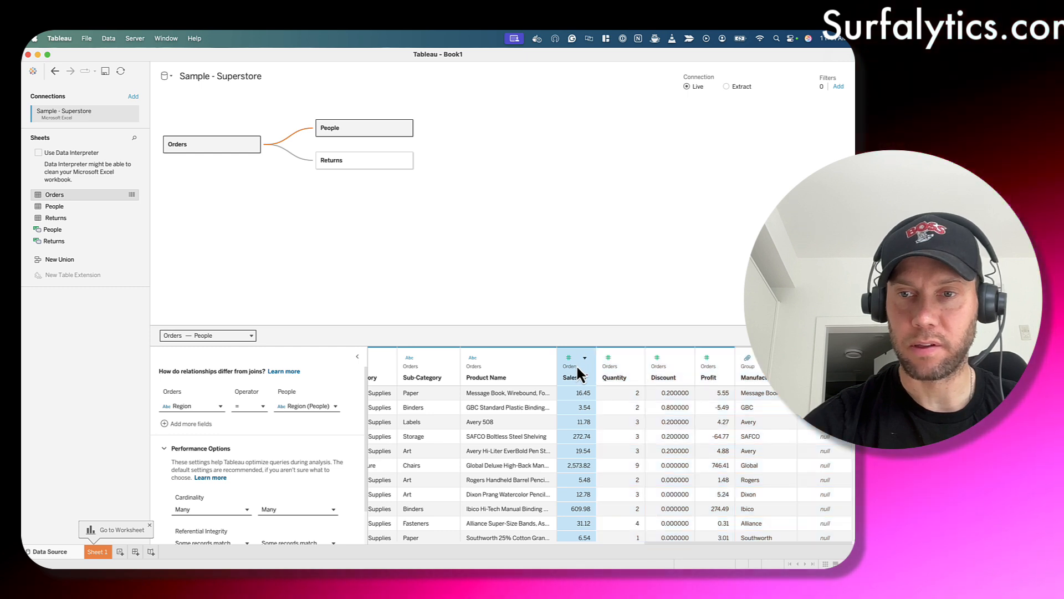
{"action": "left_click", "coordinate": [507, 371]}
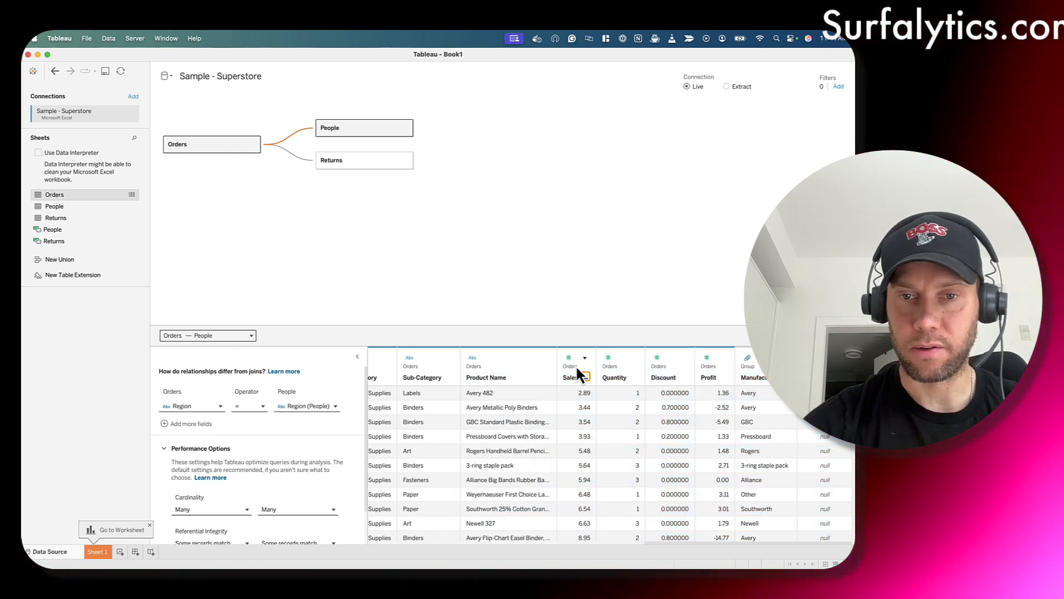
{"action": "left_click", "coordinate": [584, 377]}
Select the Sales and Product Name columns together, view their combined options and dismiss them.
{"action": "left_click", "coordinate": [573, 358]}
{"action": "left_click", "coordinate": [585, 353]}
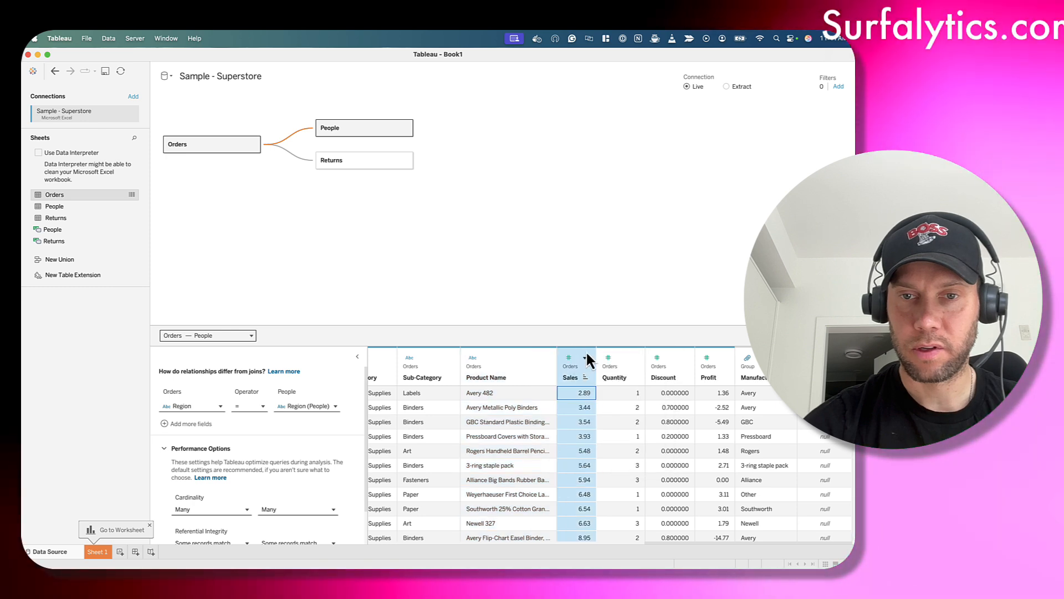
{"action": "left_click", "coordinate": [536, 353], "text": "super"}
{"action": "left_click", "coordinate": [545, 358]}
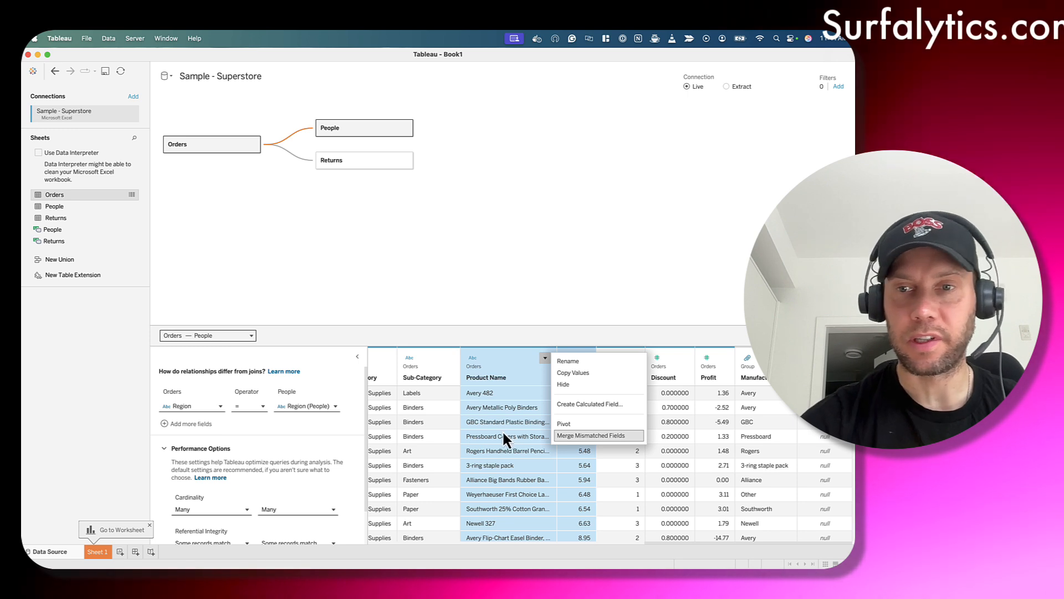
{"action": "left_click", "coordinate": [540, 250]}
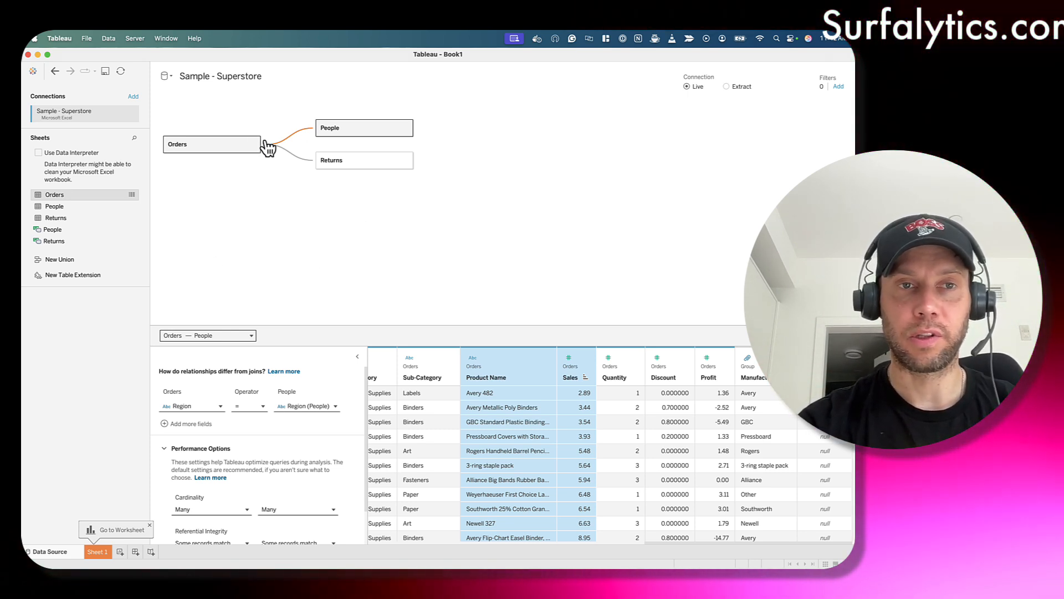
Check the options for switching or adding a data source, dismiss them and open the Sheet 1 worksheet.
{"action": "left_click", "coordinate": [171, 77]}
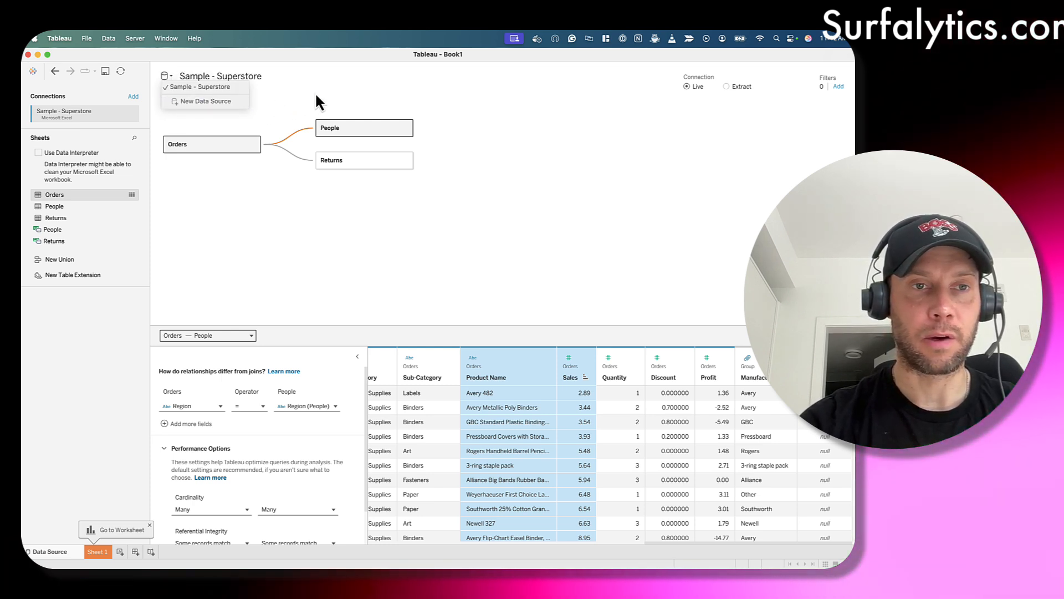
{"action": "left_click", "coordinate": [316, 95]}
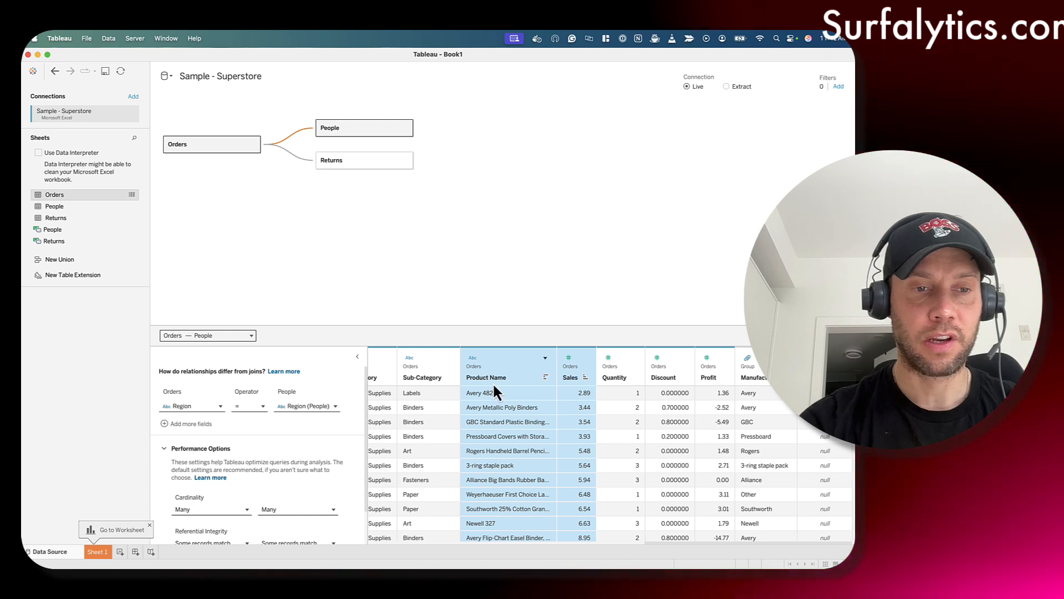
{"action": "left_click", "coordinate": [98, 551]}
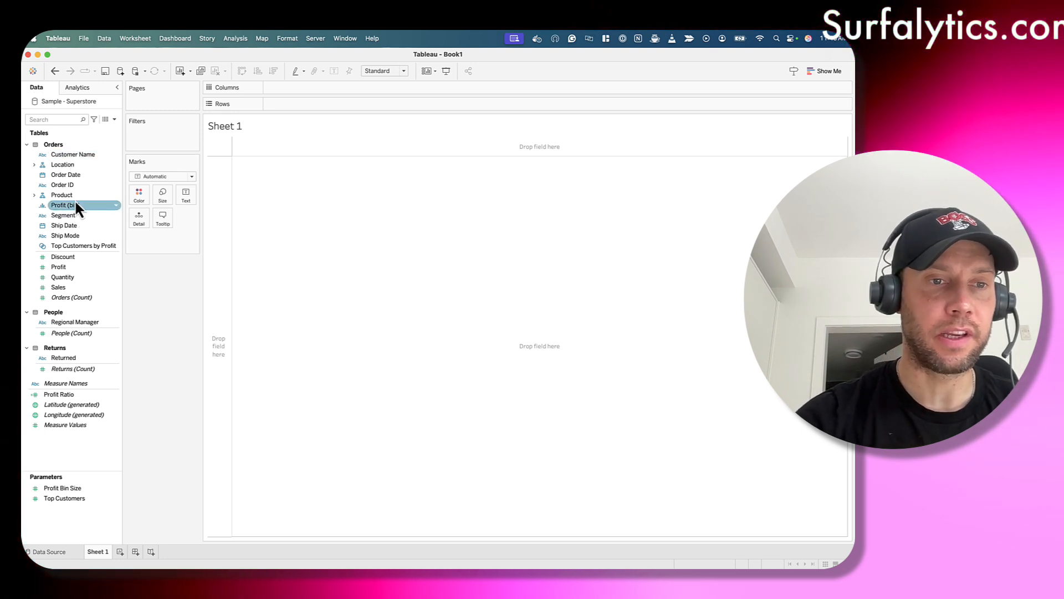
Group the worksheet's data fields by folder and return them to grouping by data source table.
{"action": "left_click", "coordinate": [114, 119]}
{"action": "left_click", "coordinate": [90, 151]}
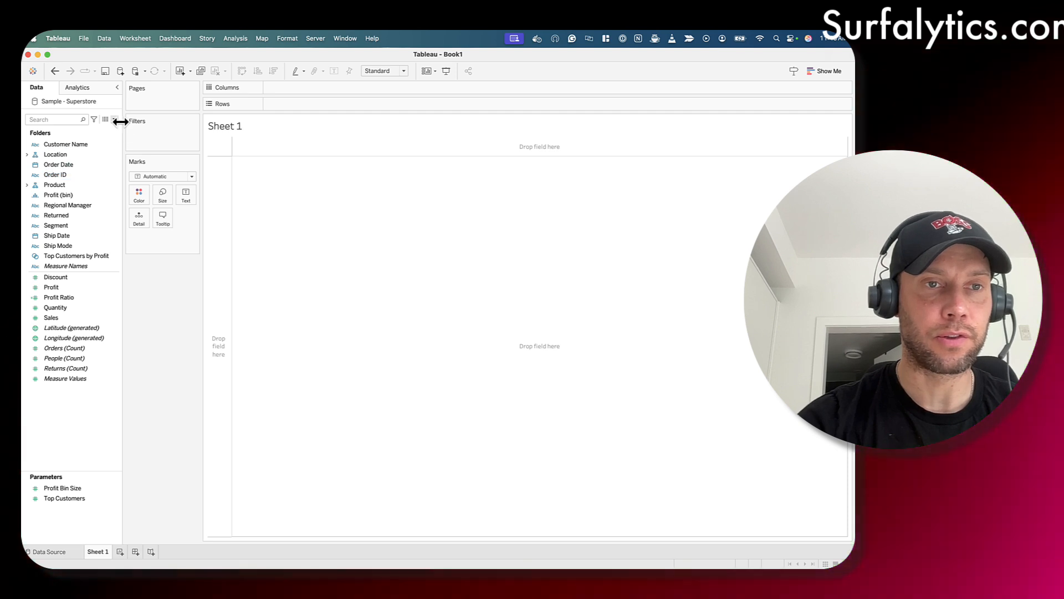
{"action": "left_click", "coordinate": [113, 119]}
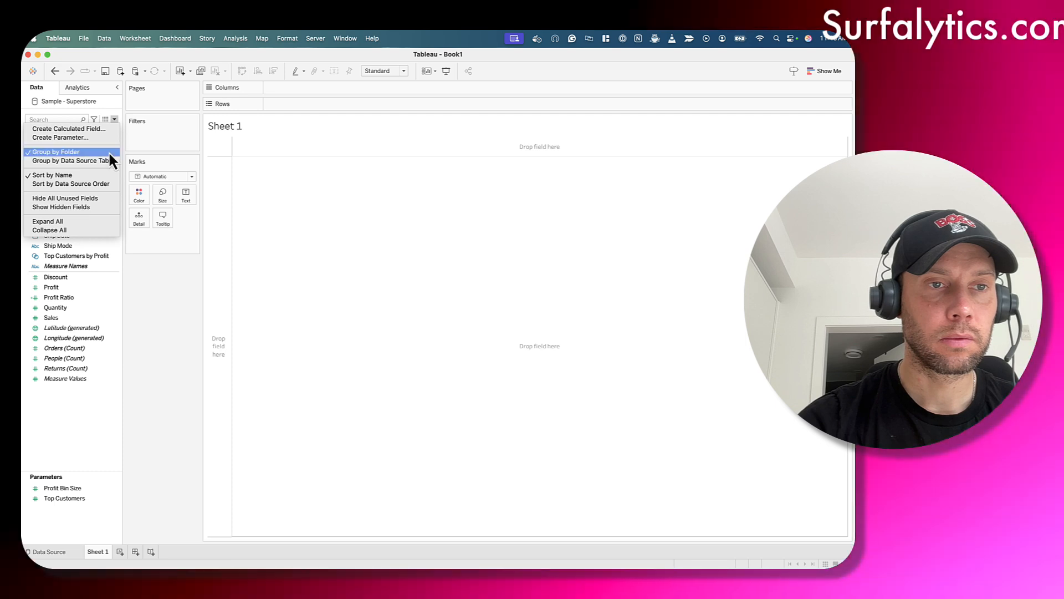
{"action": "left_click", "coordinate": [105, 161]}
{"action": "left_click", "coordinate": [64, 175]}
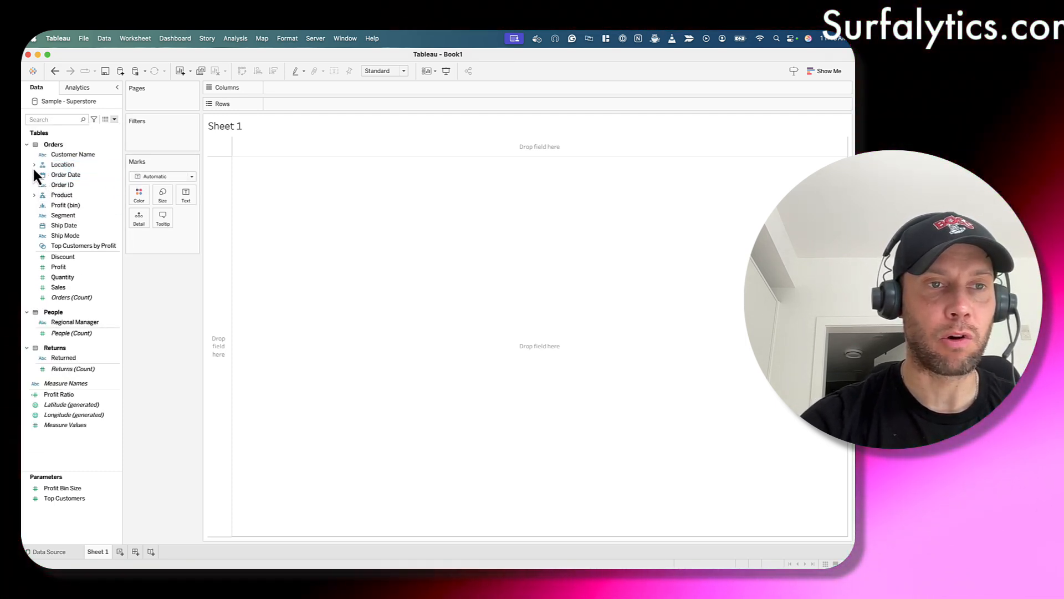
Expand the Location hierarchy and review the Country/Region field's options, keeping Country/Region as its geographic role.
{"action": "left_click", "coordinate": [33, 165]}
{"action": "left_click", "coordinate": [58, 165]}
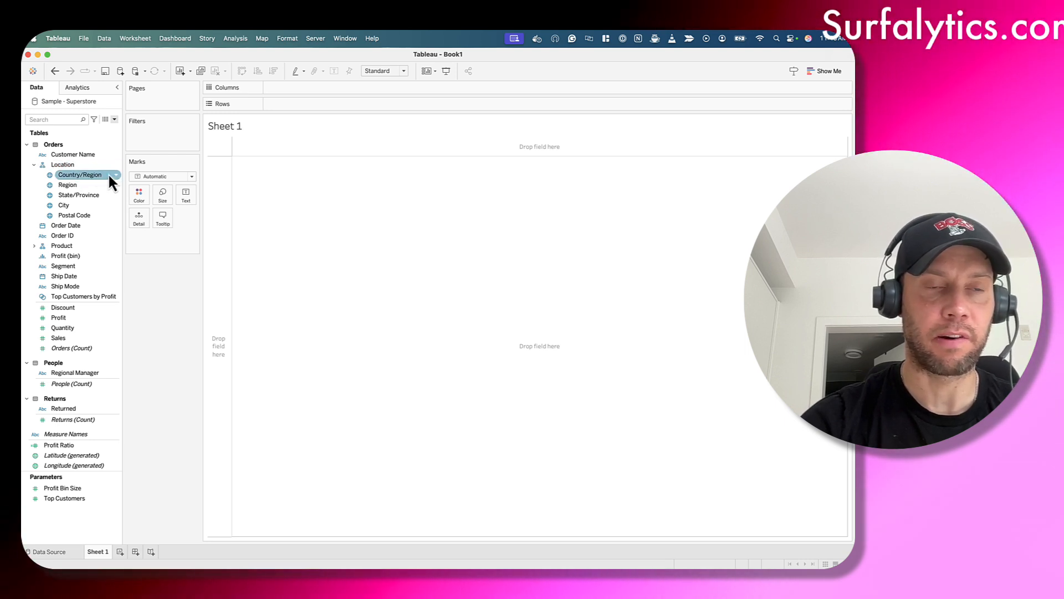
{"action": "left_click", "coordinate": [72, 205]}
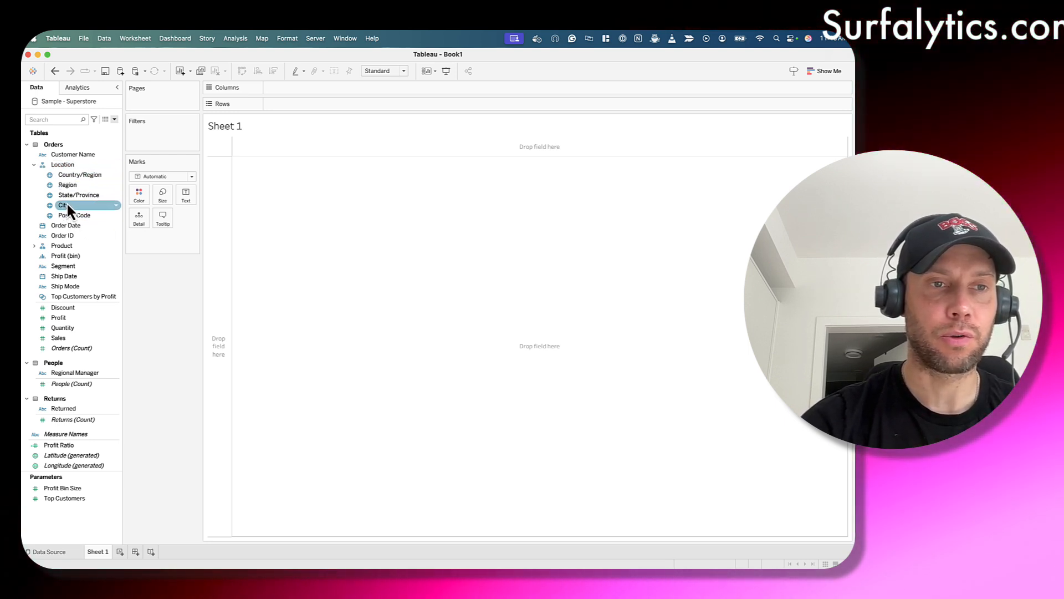
{"action": "left_click", "coordinate": [78, 175]}
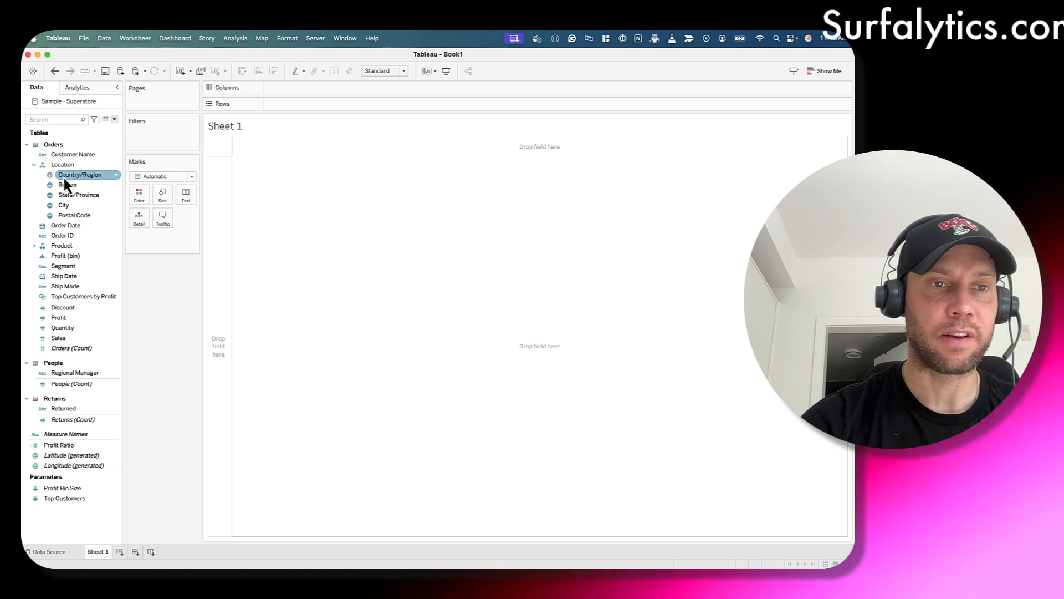
{"action": "right_click", "coordinate": [65, 177]}
{"action": "mouse_move", "coordinate": [123, 270]}
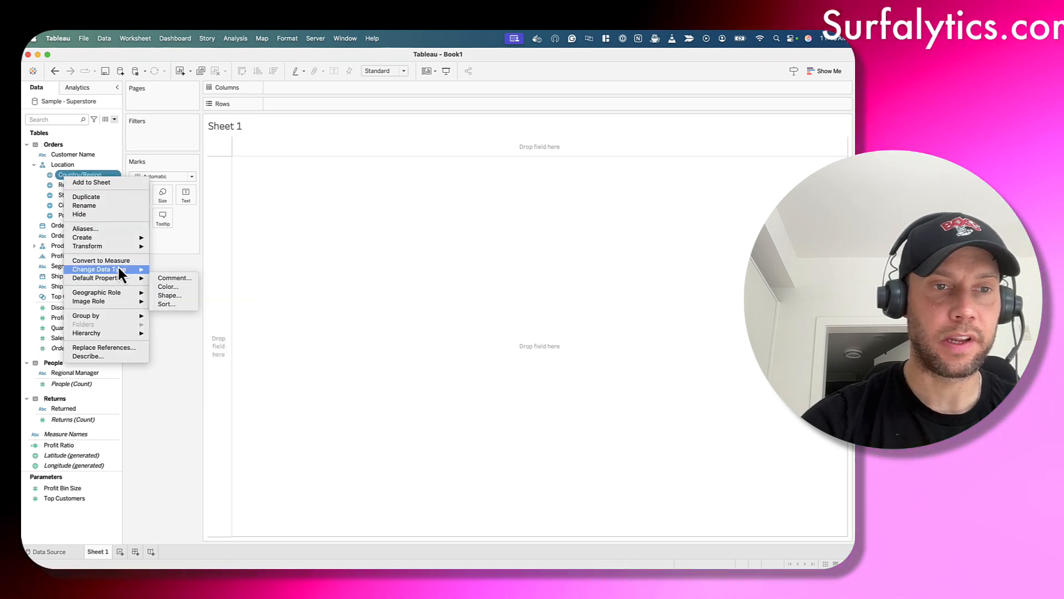
{"action": "mouse_move", "coordinate": [114, 291]}
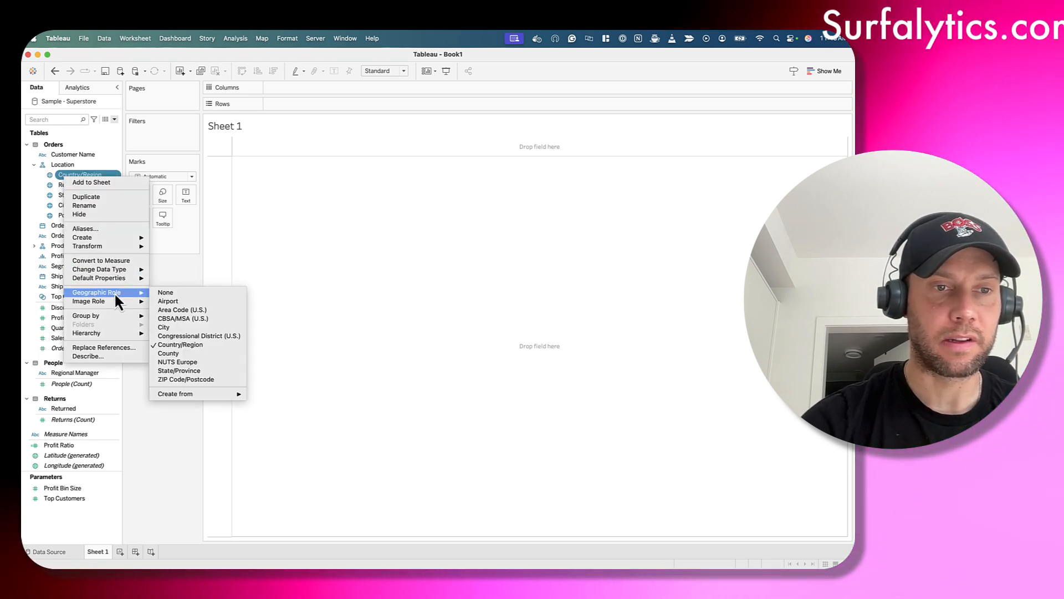
{"action": "left_click", "coordinate": [184, 345]}
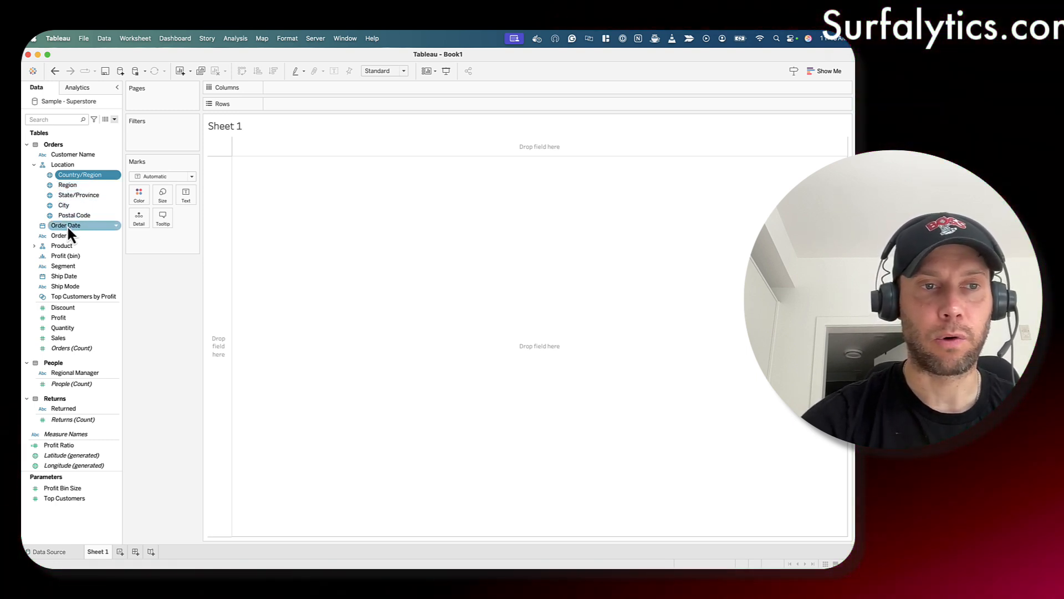
Expand the Product hierarchy, view the bin settings of the Profit (bin) field and cancel without changes.
{"action": "left_click", "coordinate": [33, 245]}
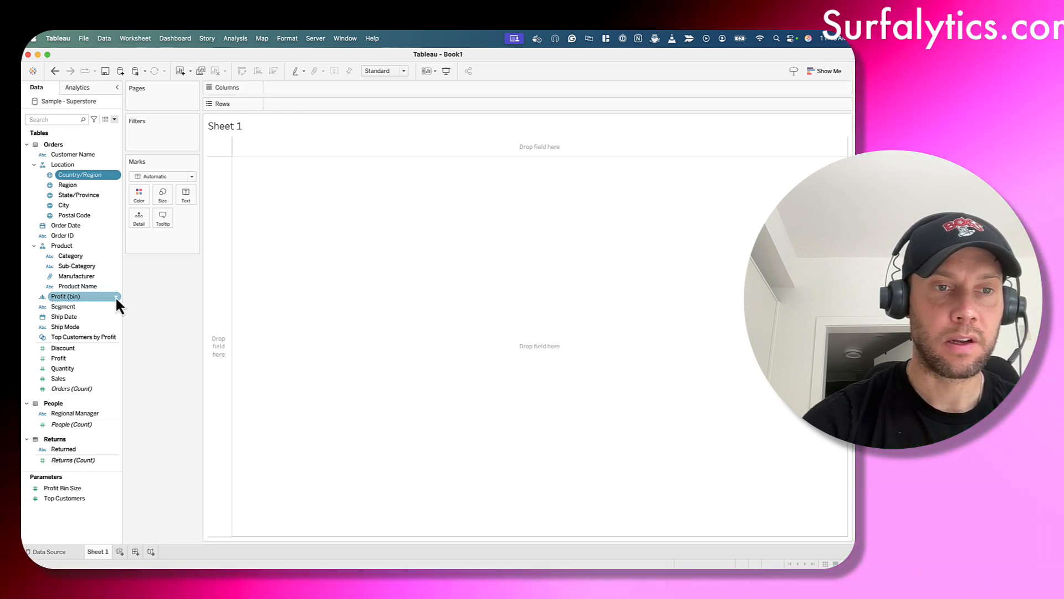
{"action": "left_click", "coordinate": [116, 297]}
{"action": "left_click", "coordinate": [155, 337]}
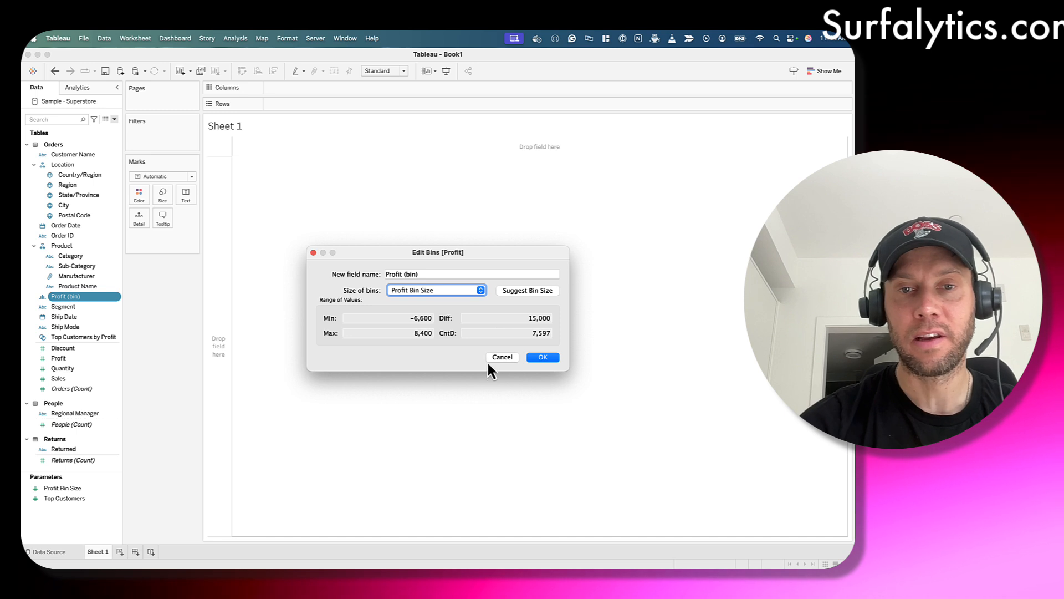
{"action": "left_click", "coordinate": [506, 363]}
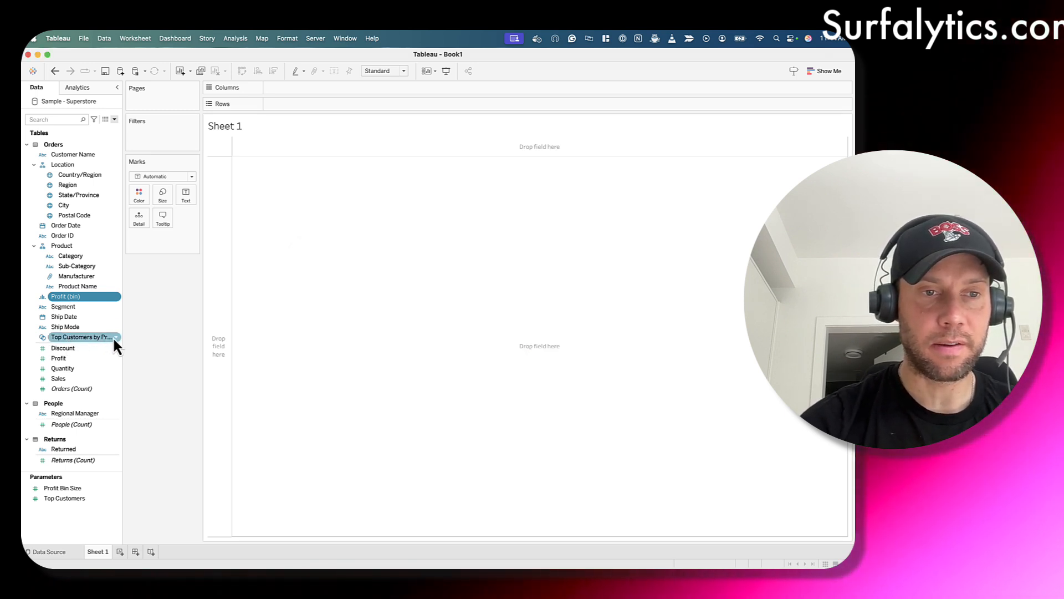
View the definition of the Top Customers by Profit set and cancel without changes.
{"action": "right_click", "coordinate": [114, 336]}
{"action": "left_click", "coordinate": [154, 388]}
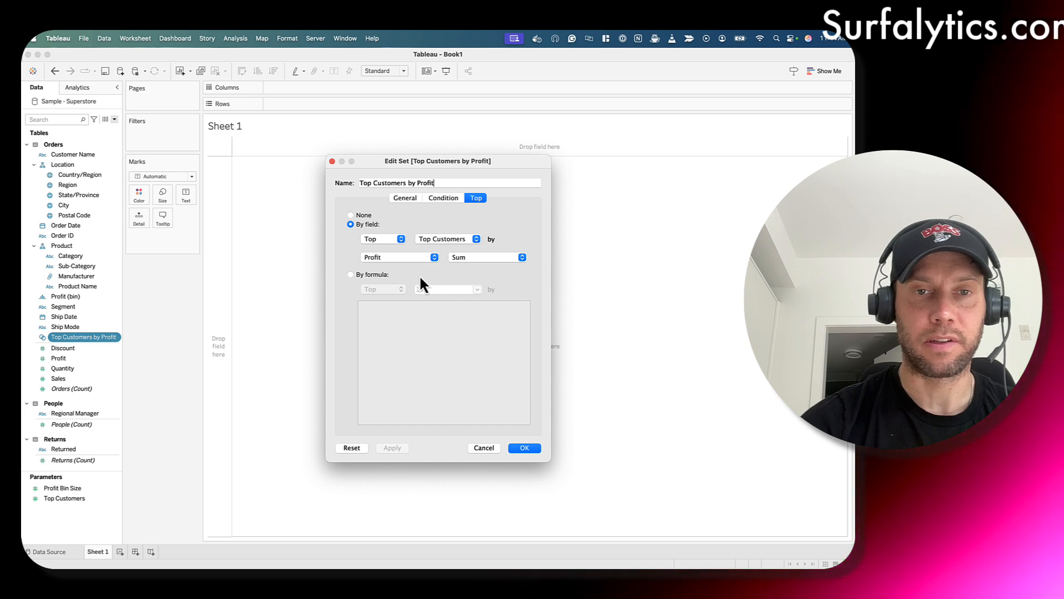
{"action": "left_click", "coordinate": [485, 447]}
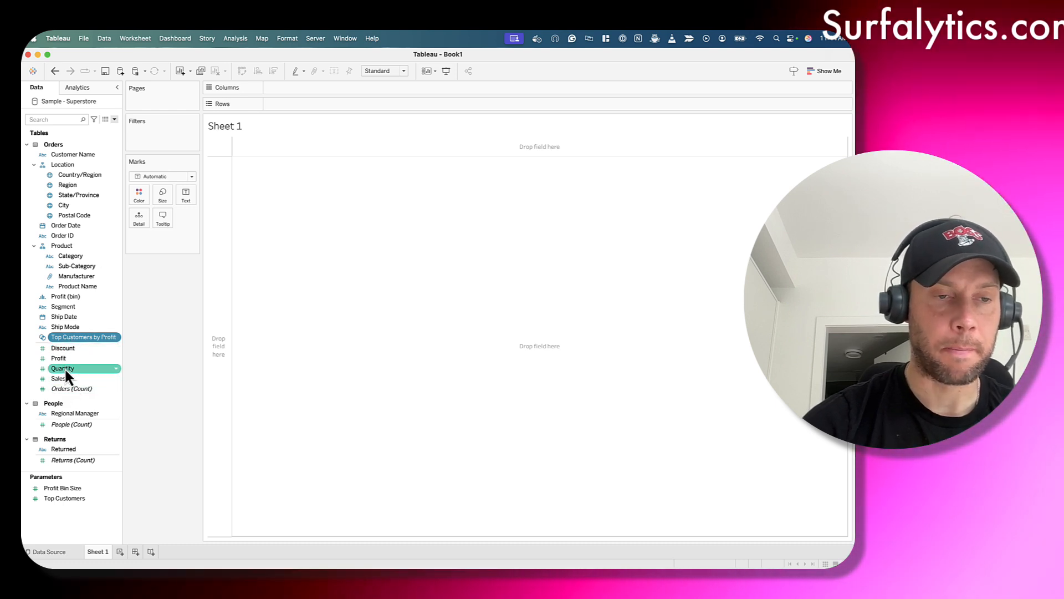
Examine the formula of the Profit Ratio calculated field and close it without changes.
{"action": "scroll", "coordinate": [64, 367], "scroll_direction": "down", "scroll_amount": 3}
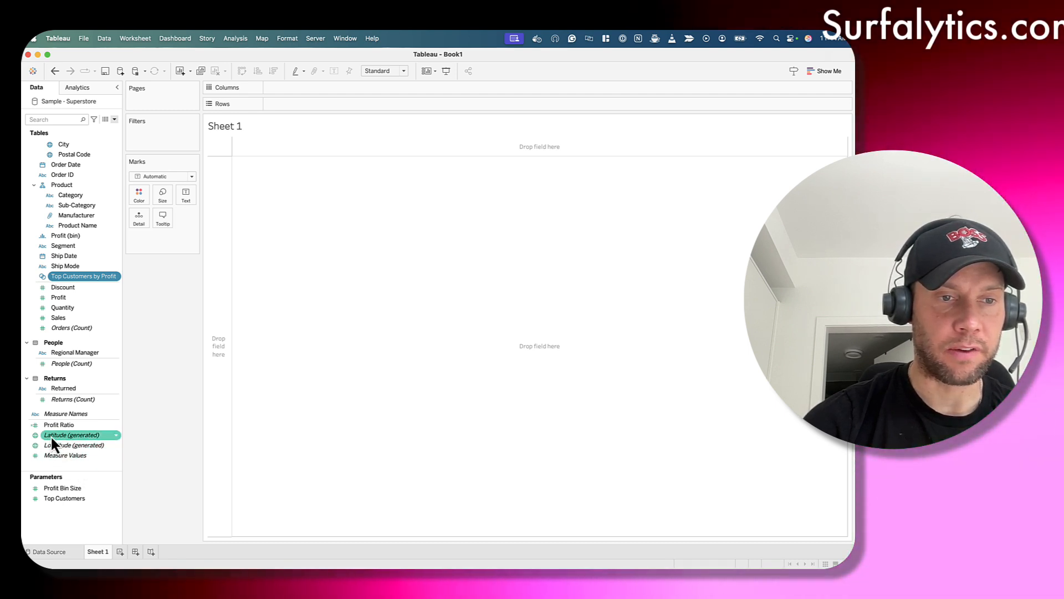
{"action": "right_click", "coordinate": [68, 425]}
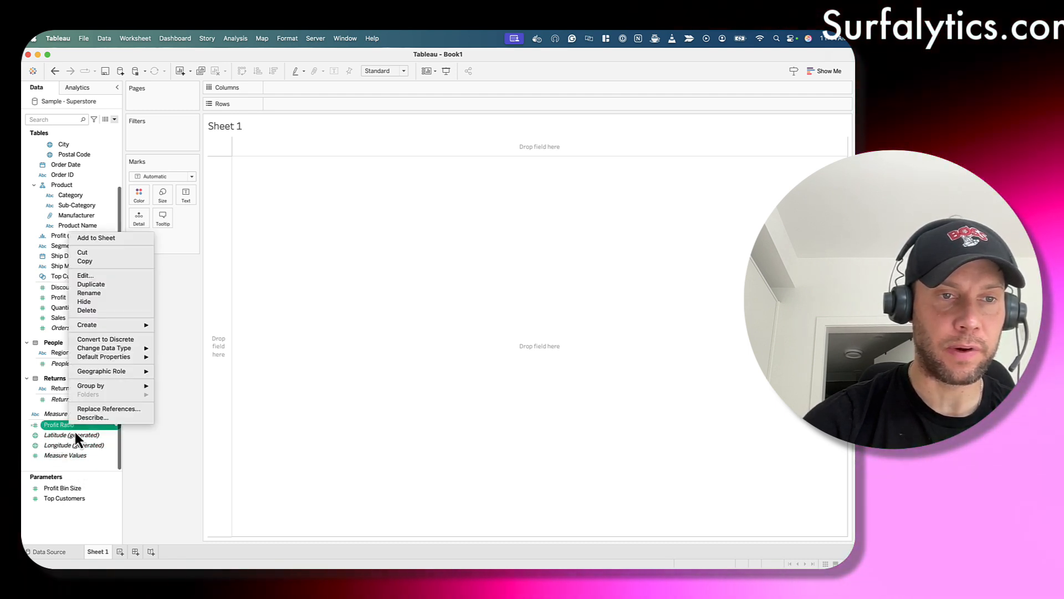
{"action": "left_click", "coordinate": [108, 277]}
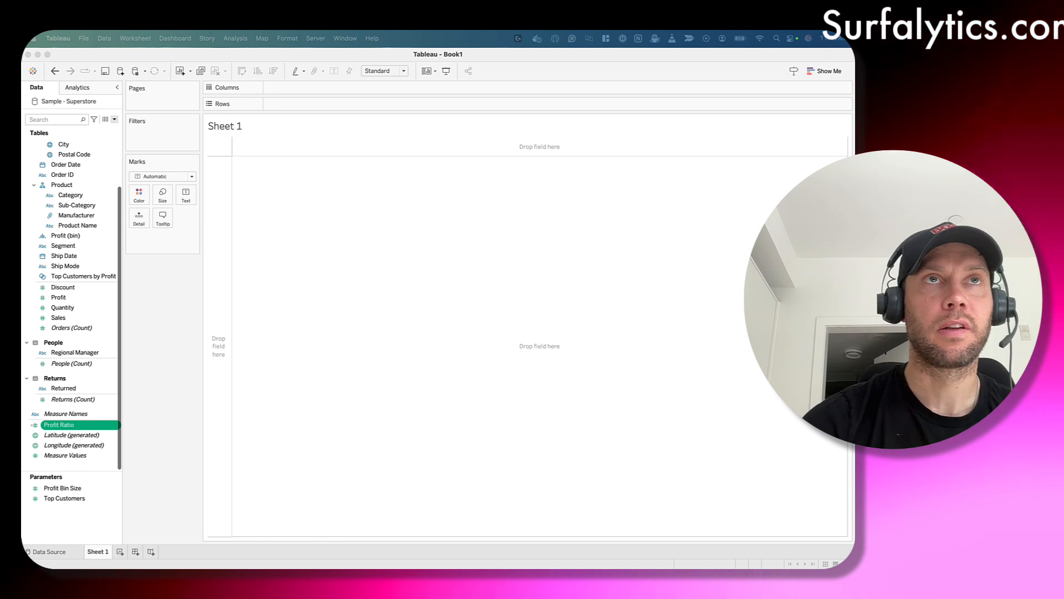
{"action": "left_click_drag", "start_coordinate": [317, 101], "coordinate": [335, 165]}
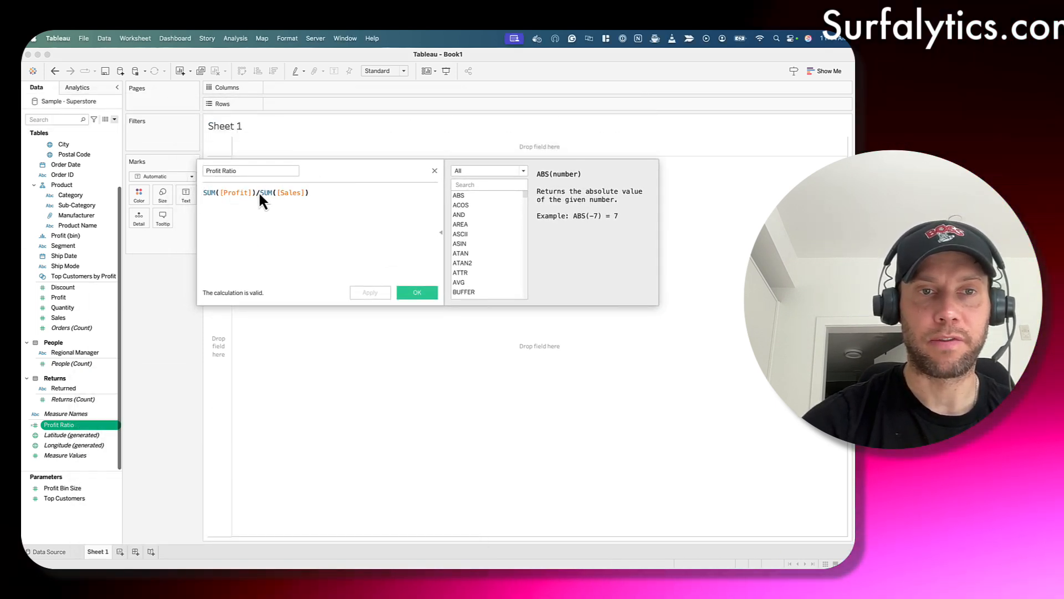
{"action": "left_click_drag", "start_coordinate": [260, 193], "coordinate": [330, 191]}
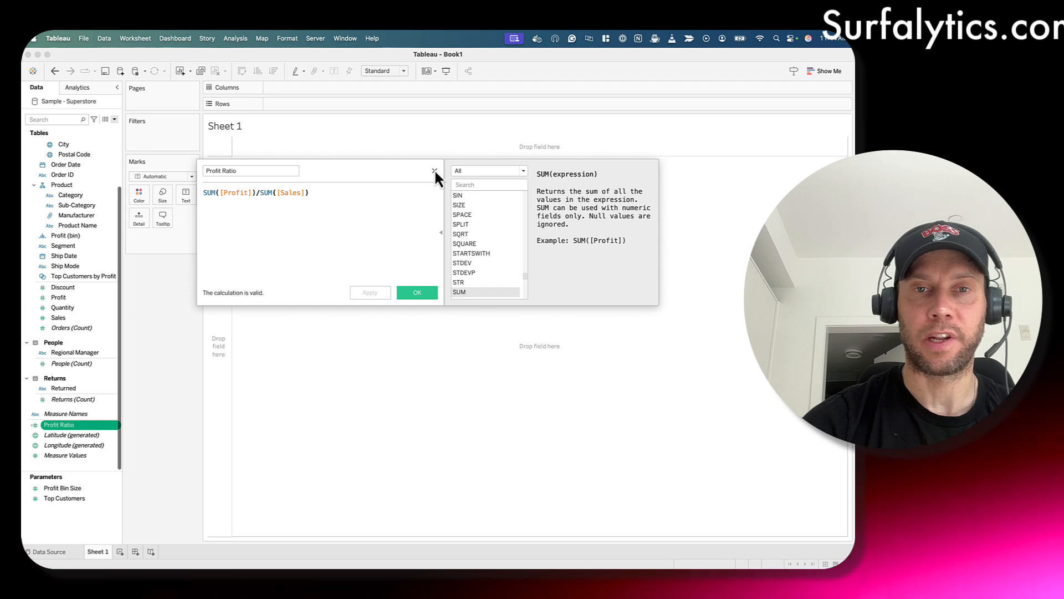
{"action": "left_click", "coordinate": [434, 170]}
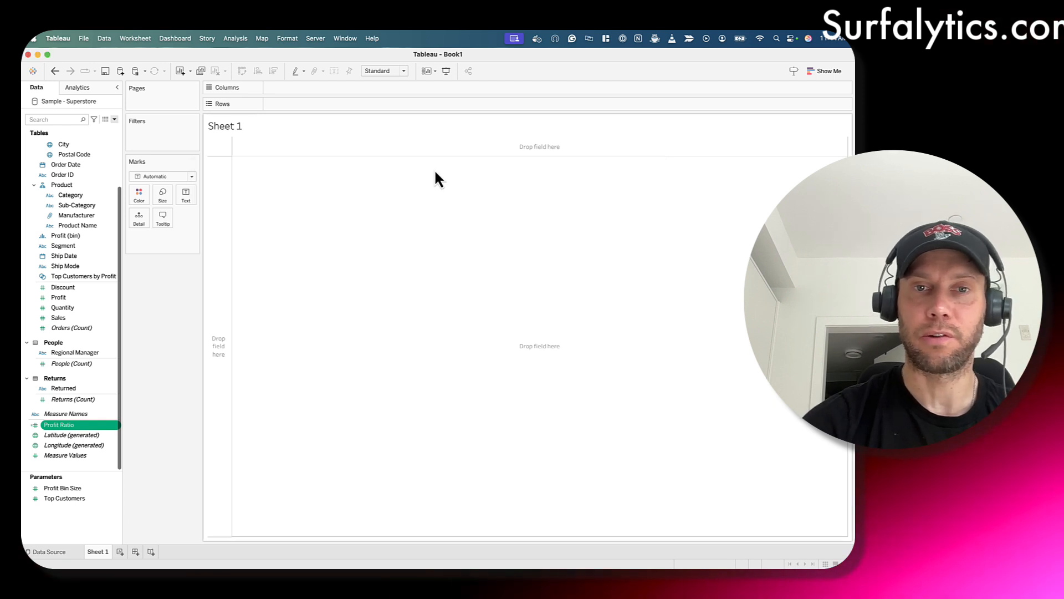
{"action": "scroll", "coordinate": [74, 370], "scroll_direction": "up", "scroll_amount": 3}
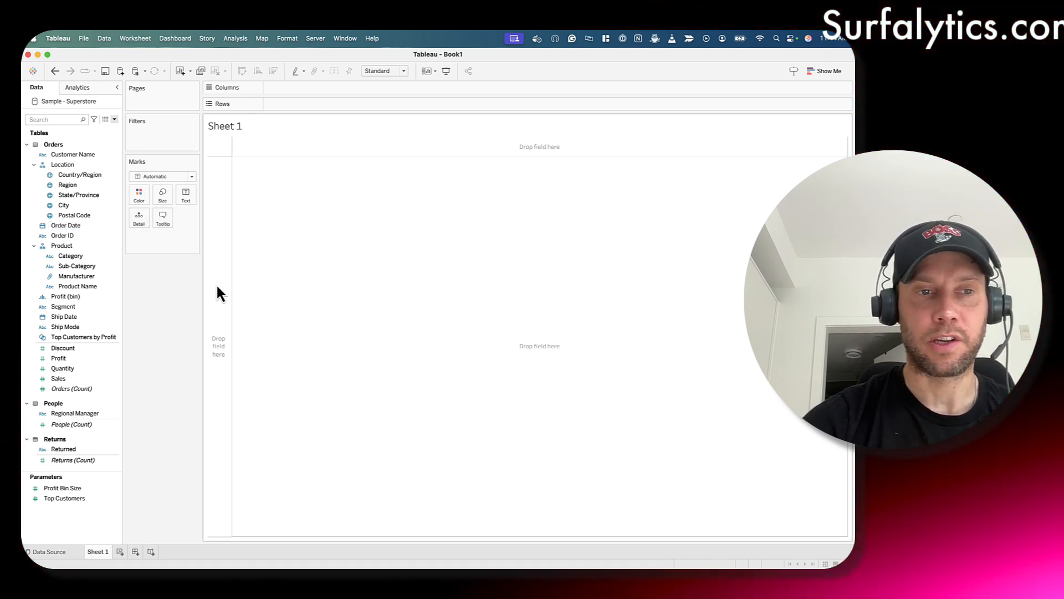
{"action": "left_click", "coordinate": [79, 195]}
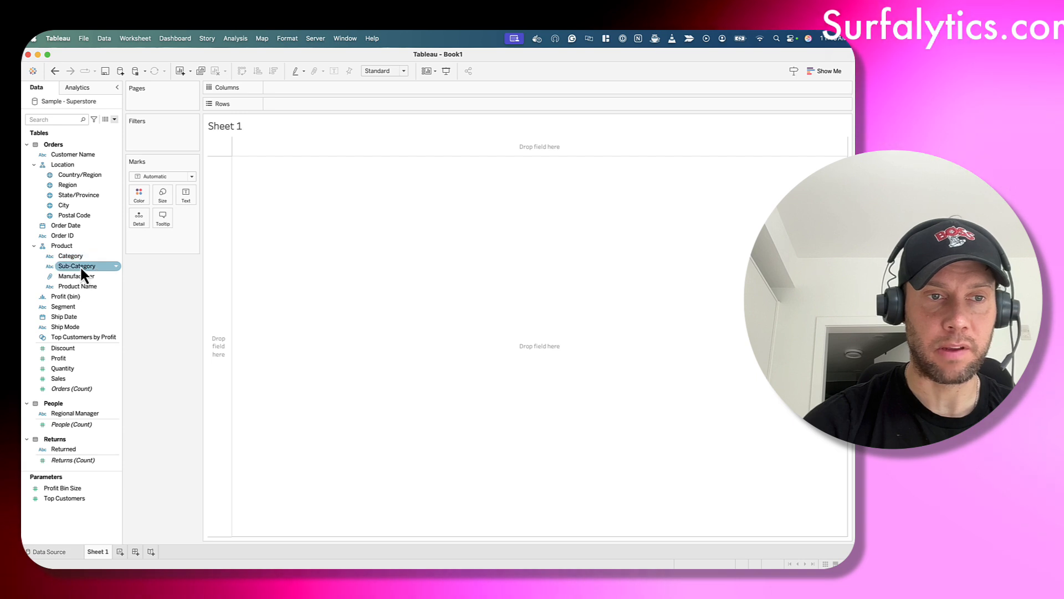
Build a horizontal bar chart of total Sales by Category and sort the categories in descending order of sales.
{"action": "left_click_drag", "start_coordinate": [74, 258], "coordinate": [295, 104]}
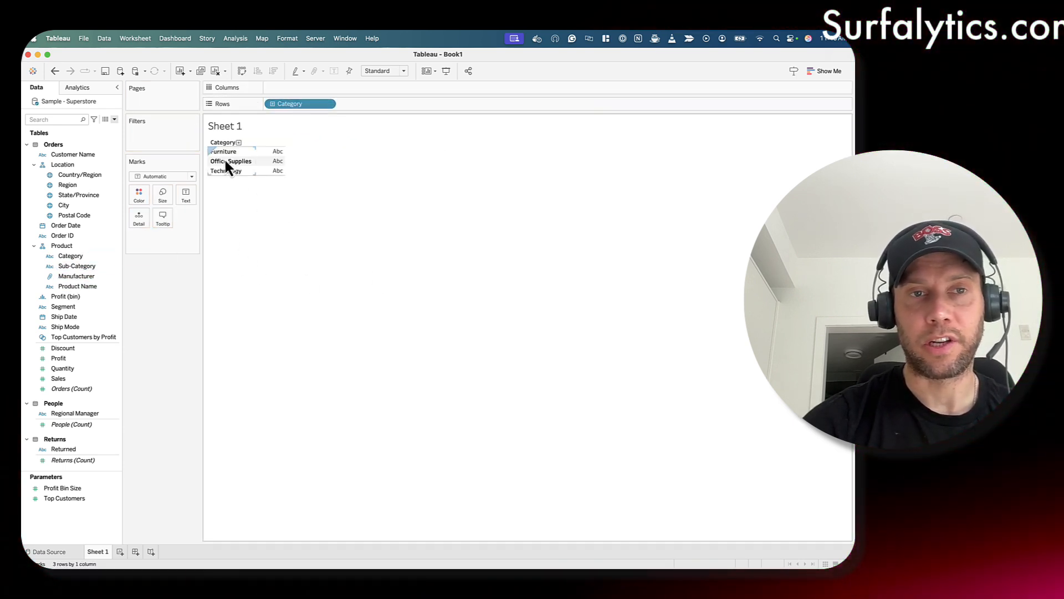
{"action": "left_click_drag", "start_coordinate": [65, 380], "coordinate": [305, 87]}
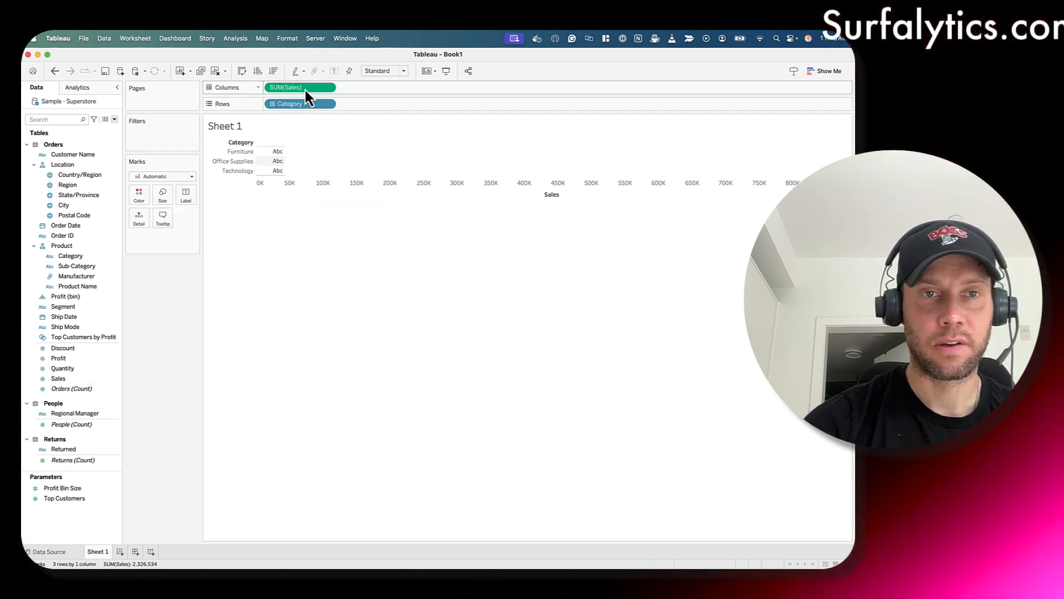
{"action": "left_click", "coordinate": [241, 71]}
{"action": "left_click", "coordinate": [242, 71]}
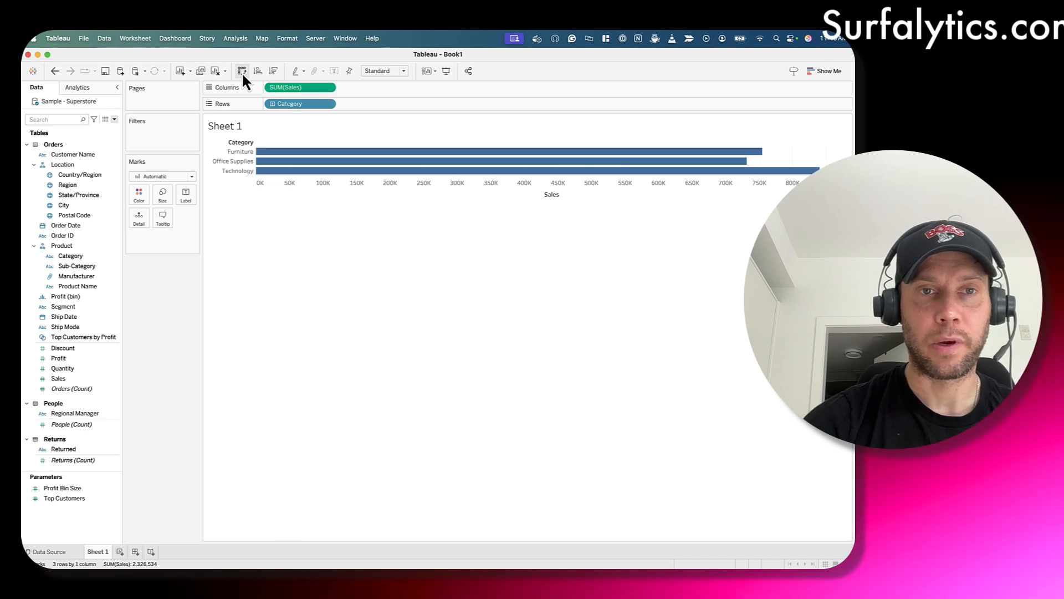
{"action": "left_click", "coordinate": [273, 71]}
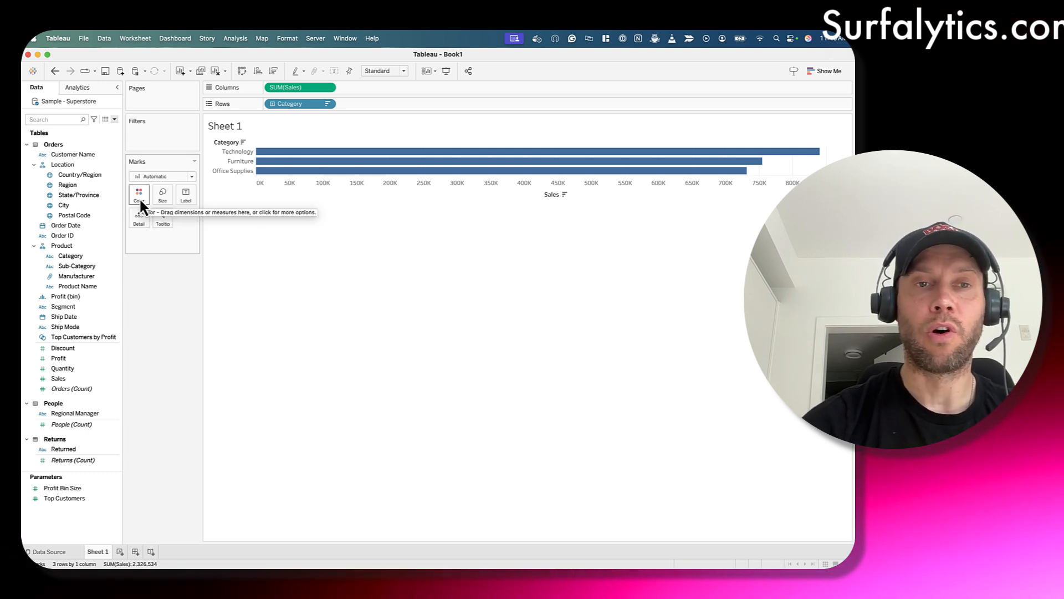
Try the pie chart type, then restore horizontal bars of Sales by Category sorted in descending order.
{"action": "left_click", "coordinate": [825, 72]}
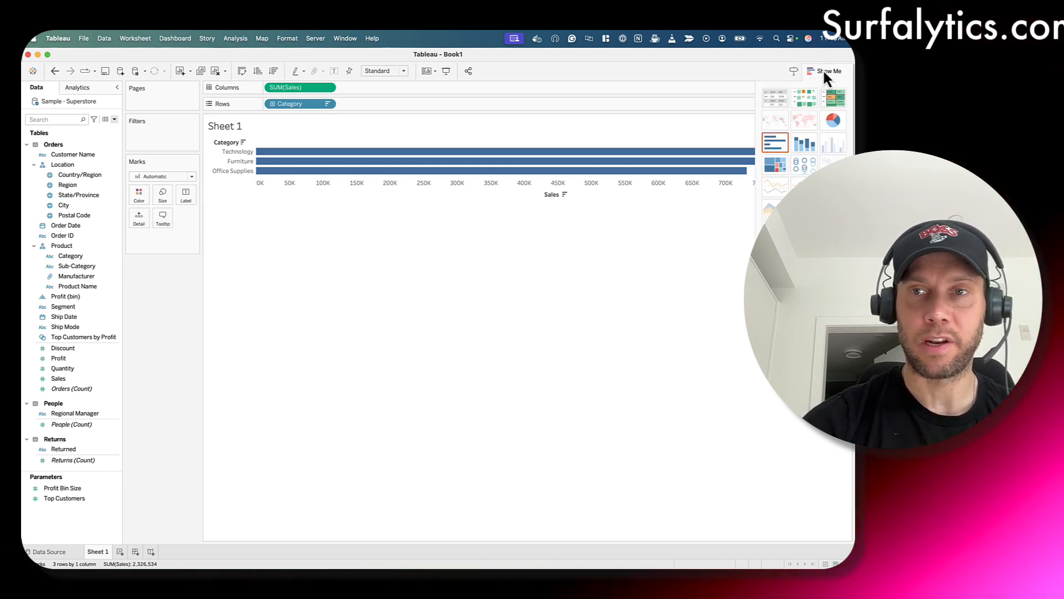
{"action": "mouse_move", "coordinate": [735, 160]}
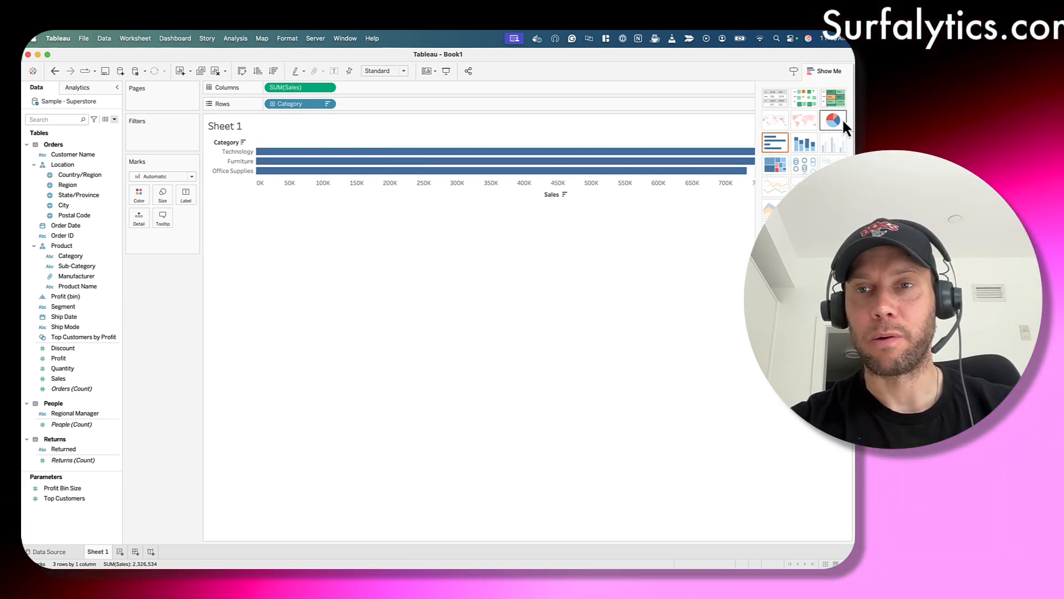
{"action": "left_click", "coordinate": [837, 121]}
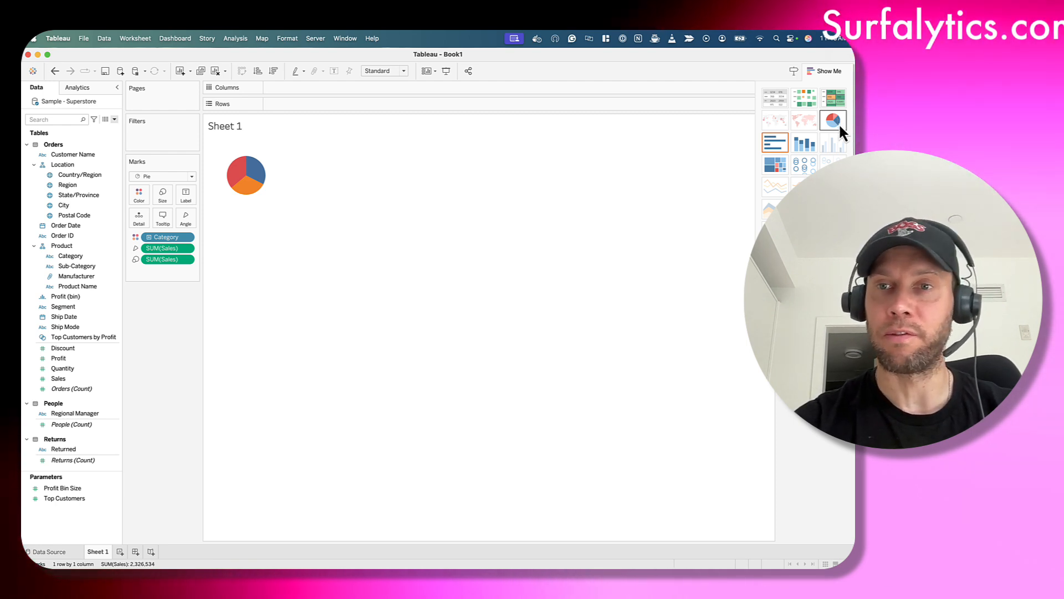
{"action": "left_click", "coordinate": [787, 148]}
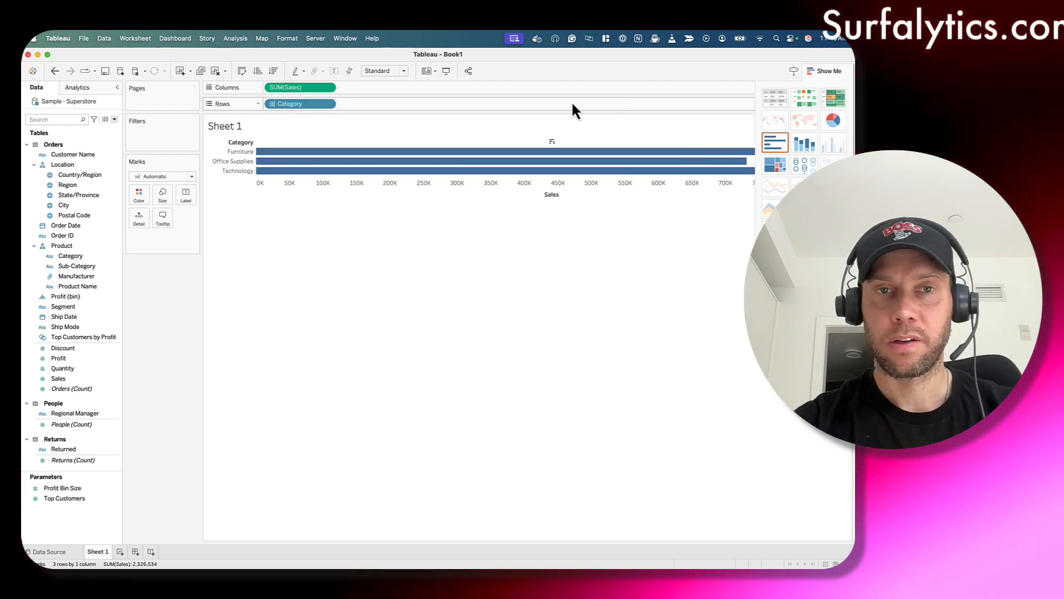
{"action": "left_click", "coordinate": [274, 71]}
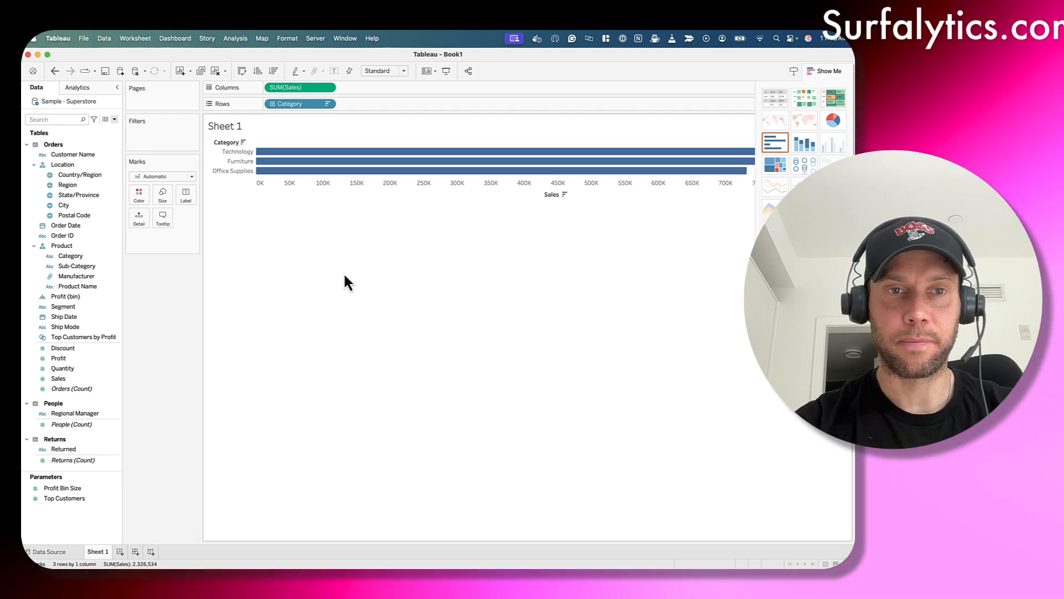
{"action": "left_click", "coordinate": [829, 74]}
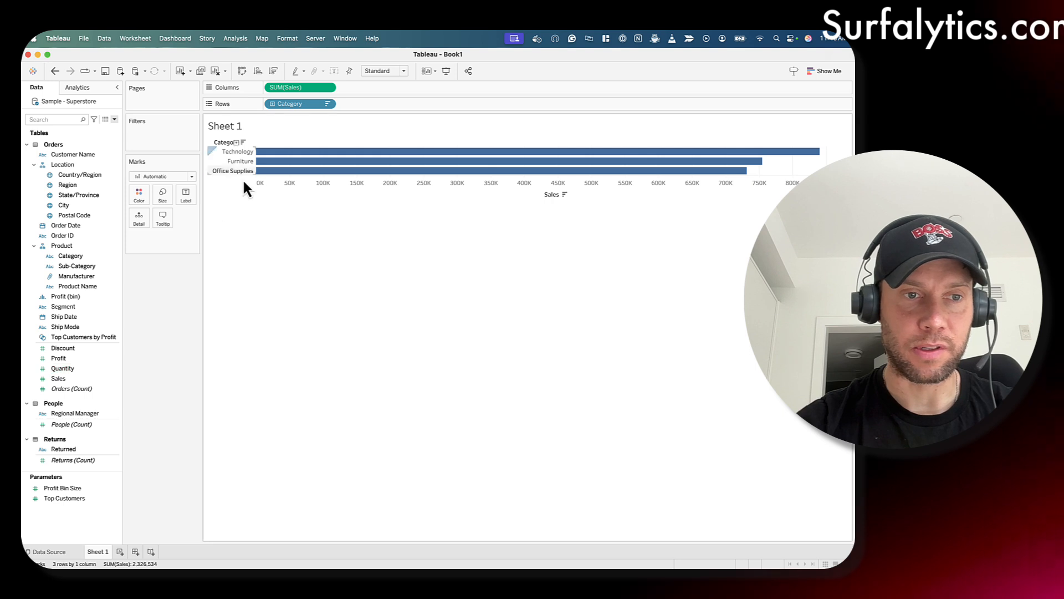
Label the bars with their total Sales and review the label text's alignment options, keeping it centred.
{"action": "left_click_drag", "start_coordinate": [59, 378], "coordinate": [185, 197]}
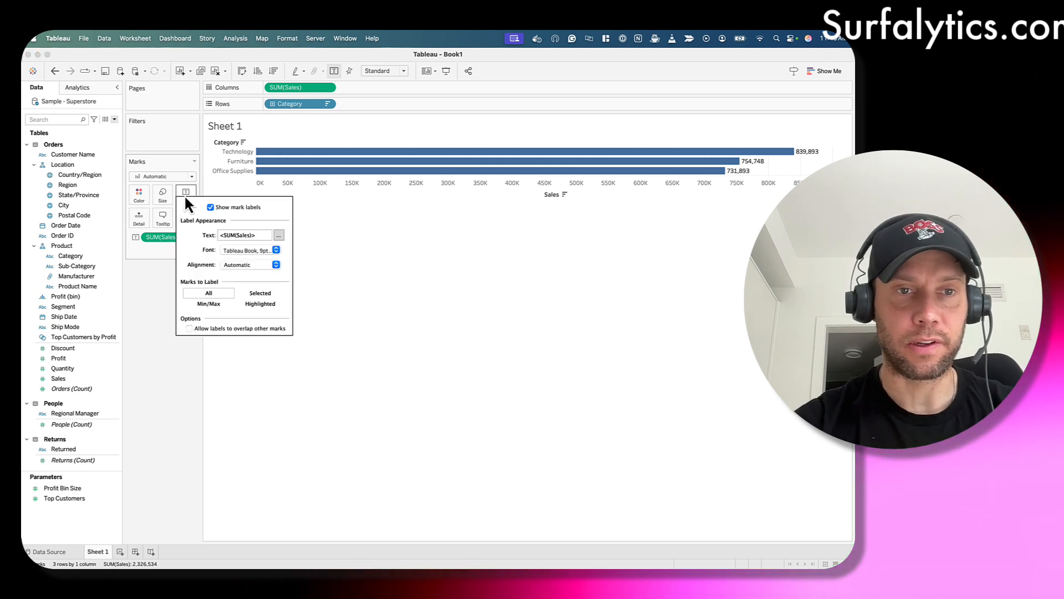
{"action": "left_click", "coordinate": [279, 235]}
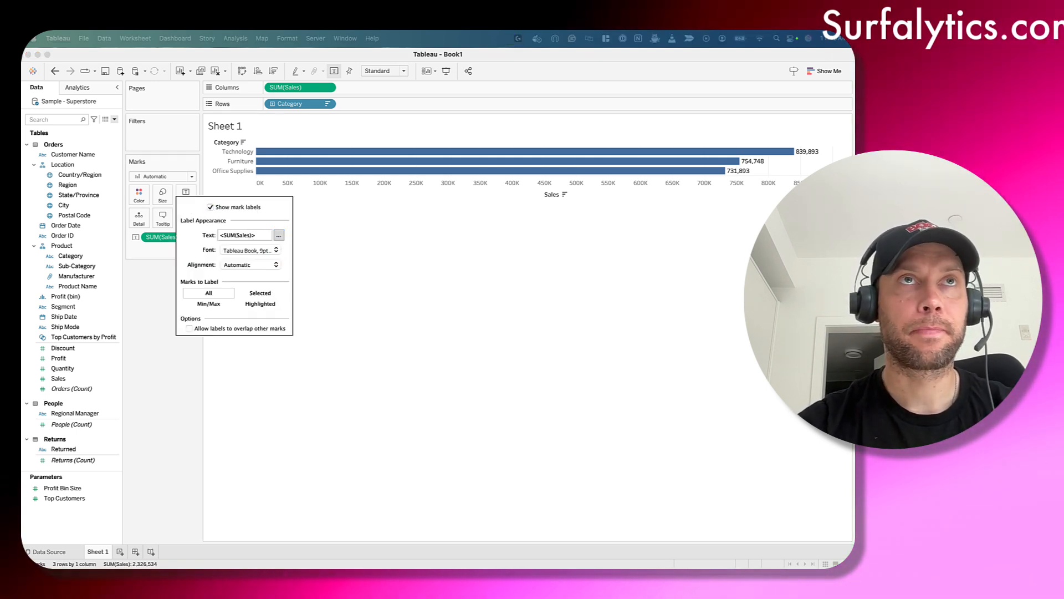
{"action": "left_click_drag", "start_coordinate": [320, 154], "coordinate": [616, 195]}
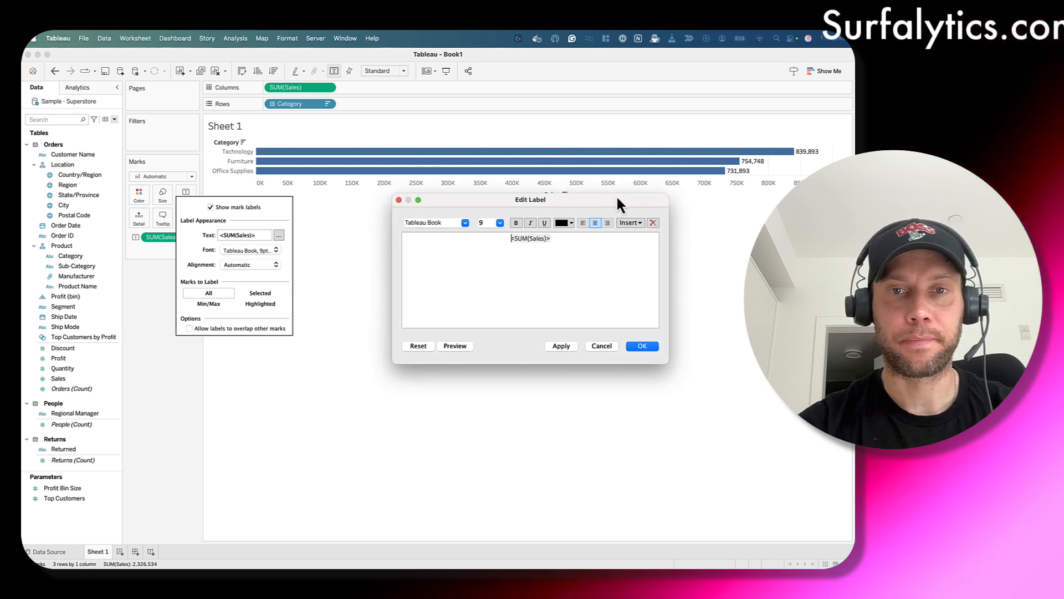
{"action": "left_click", "coordinate": [583, 223]}
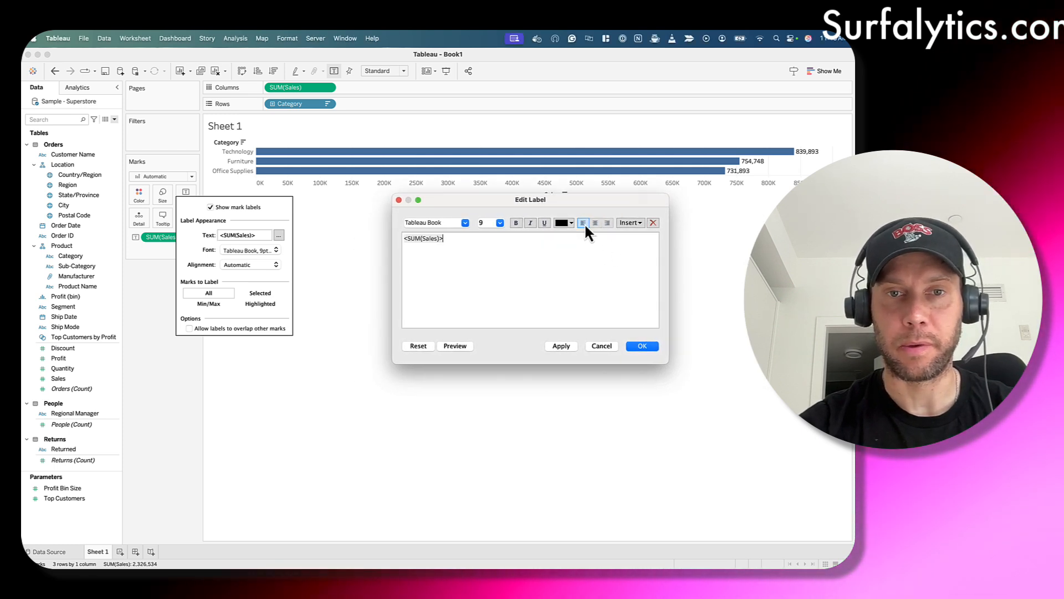
{"action": "left_click", "coordinate": [560, 346]}
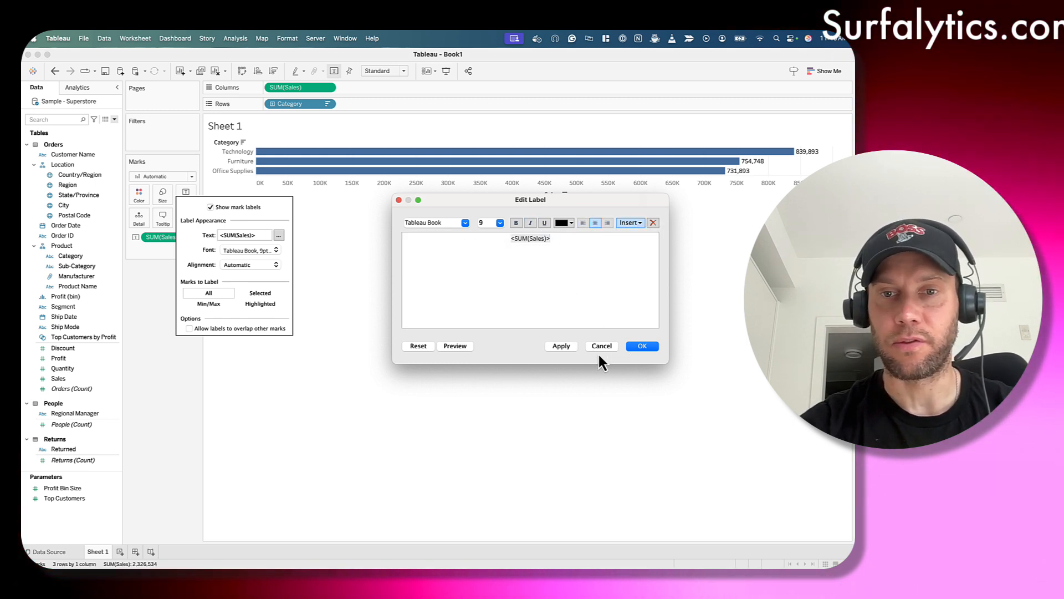
{"action": "left_click", "coordinate": [564, 346]}
{"action": "left_click", "coordinate": [635, 346]}
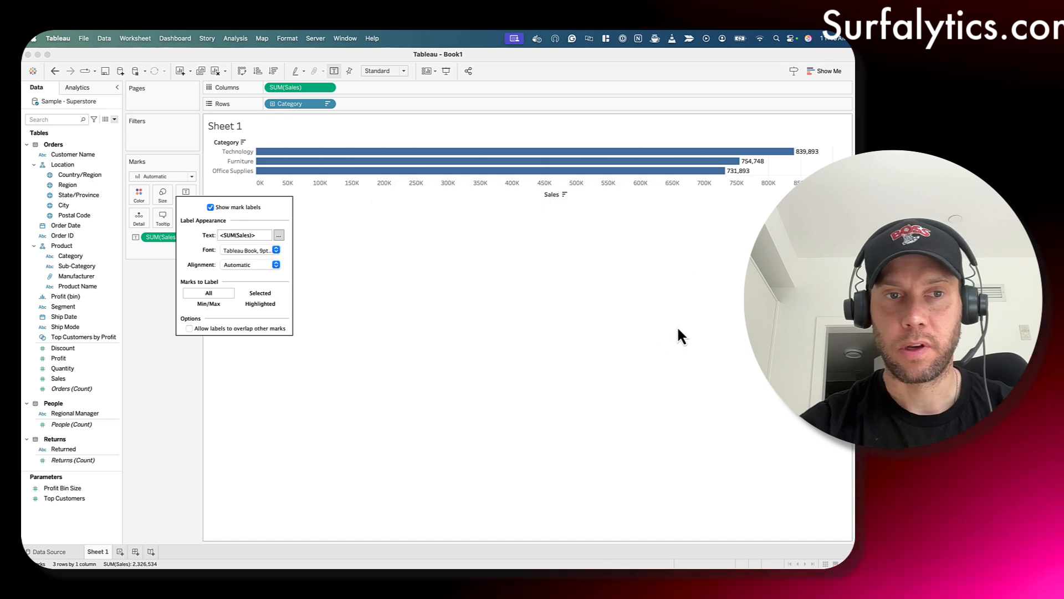
{"action": "left_click", "coordinate": [414, 264]}
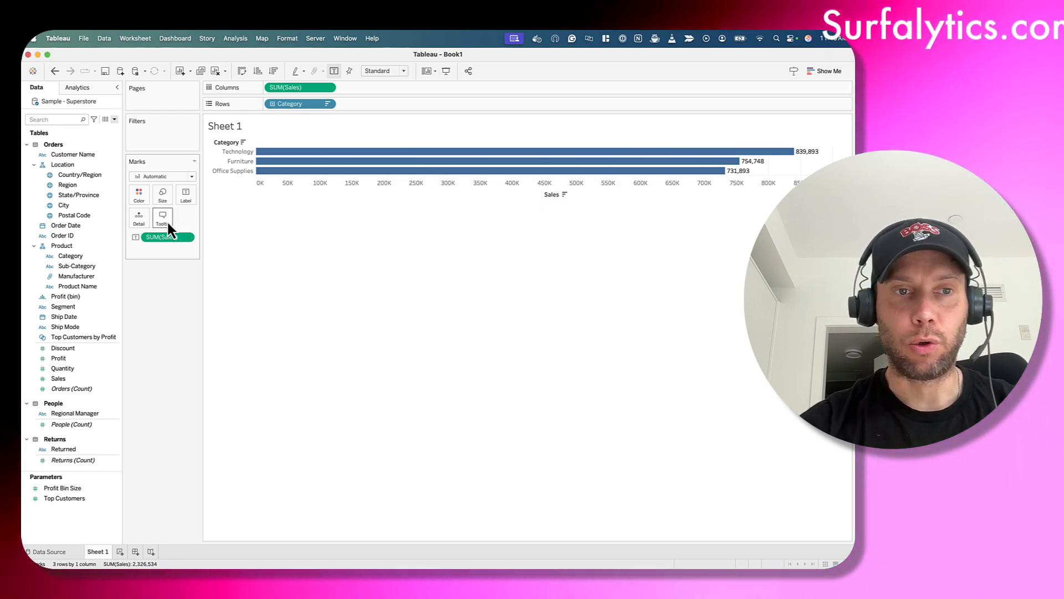
Examine a bar's tooltip and the tooltip's text settings, then cancel without changes.
{"action": "mouse_move", "coordinate": [712, 164]}
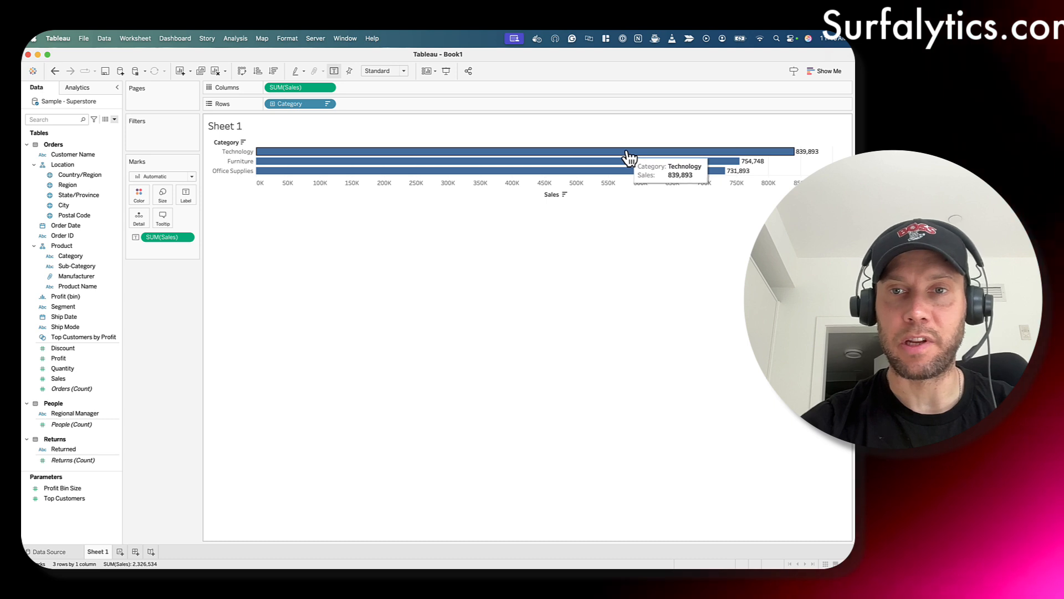
{"action": "left_click", "coordinate": [163, 219]}
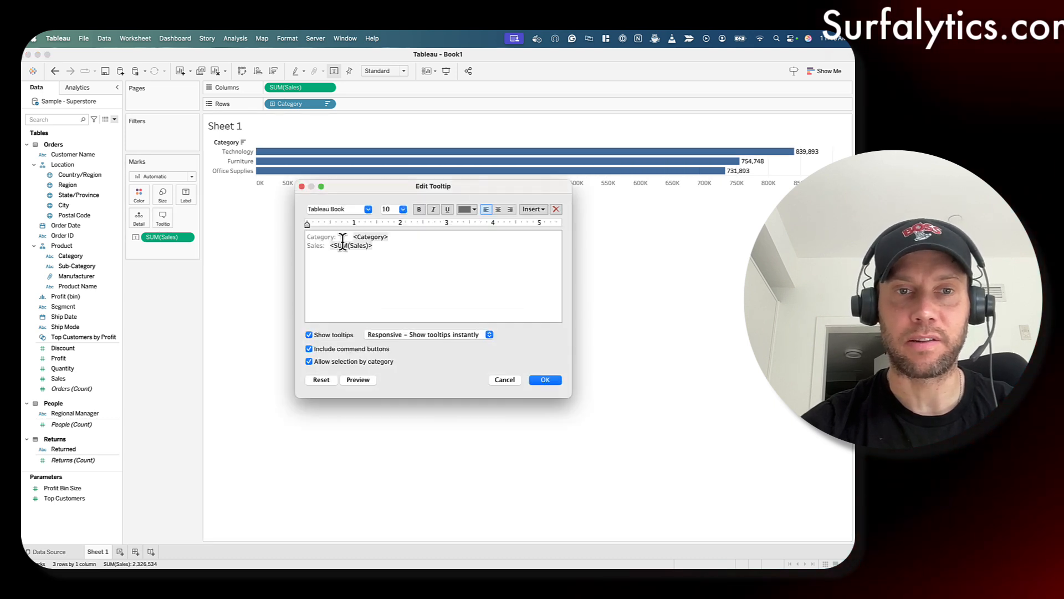
{"action": "left_click", "coordinate": [509, 379]}
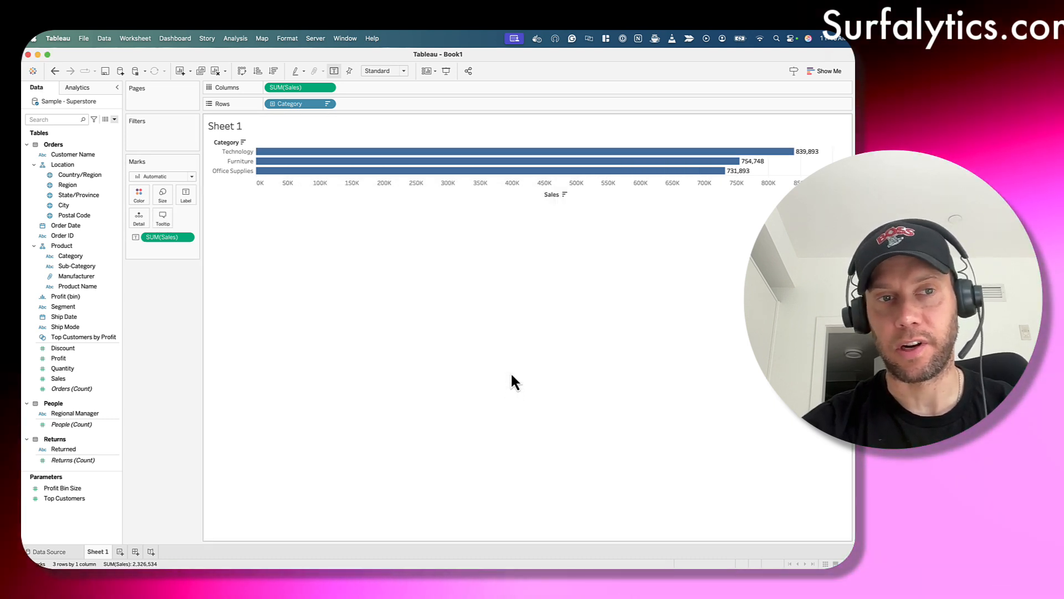
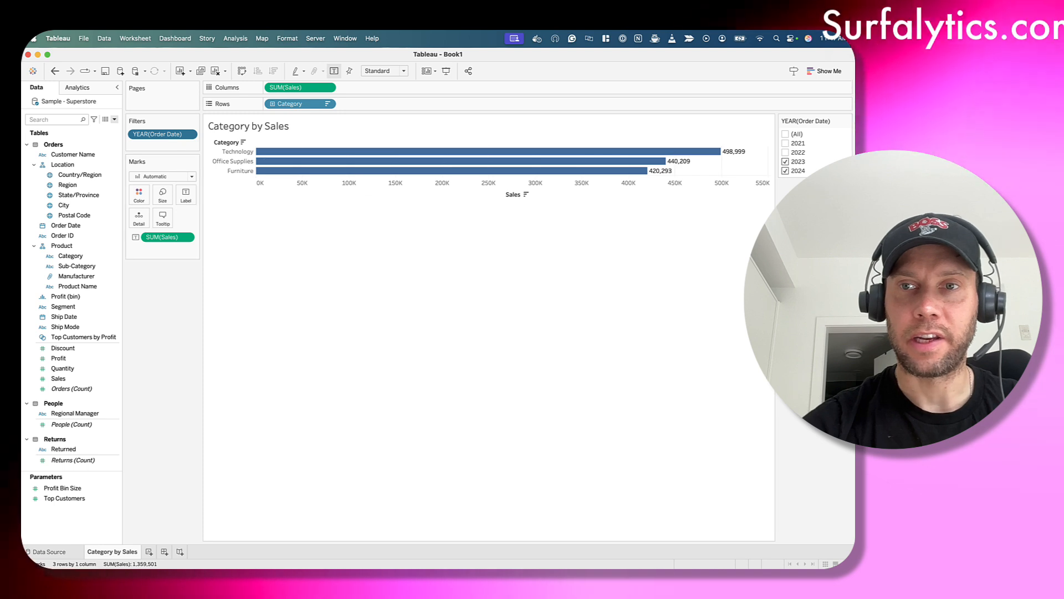
Review the display options of the YEAR(Order Date) filter control and dismiss them without changes.
{"action": "left_click", "coordinate": [847, 120]}
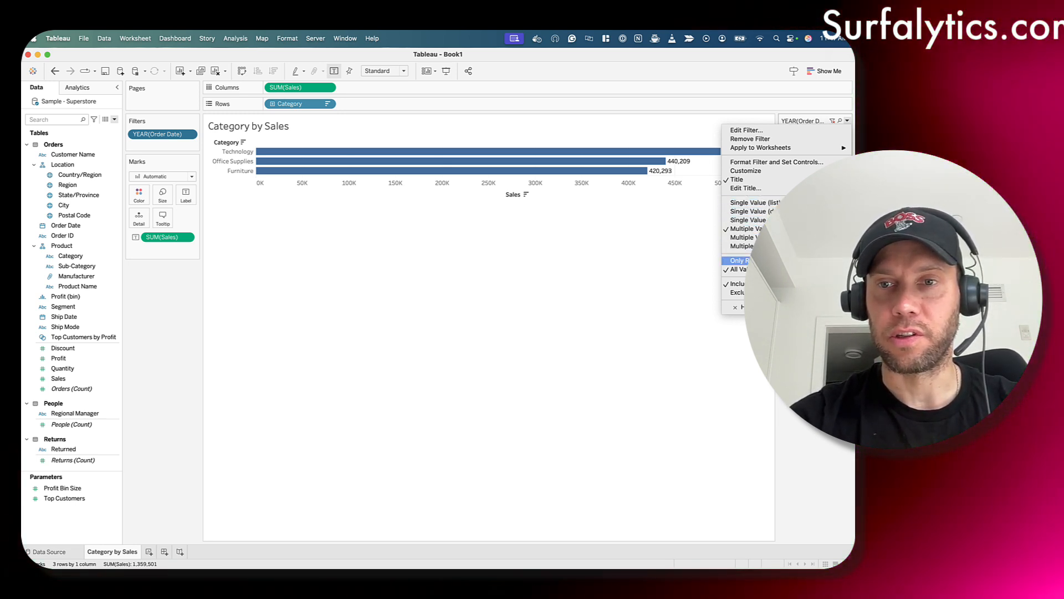
{"action": "key", "text": "Escape"}
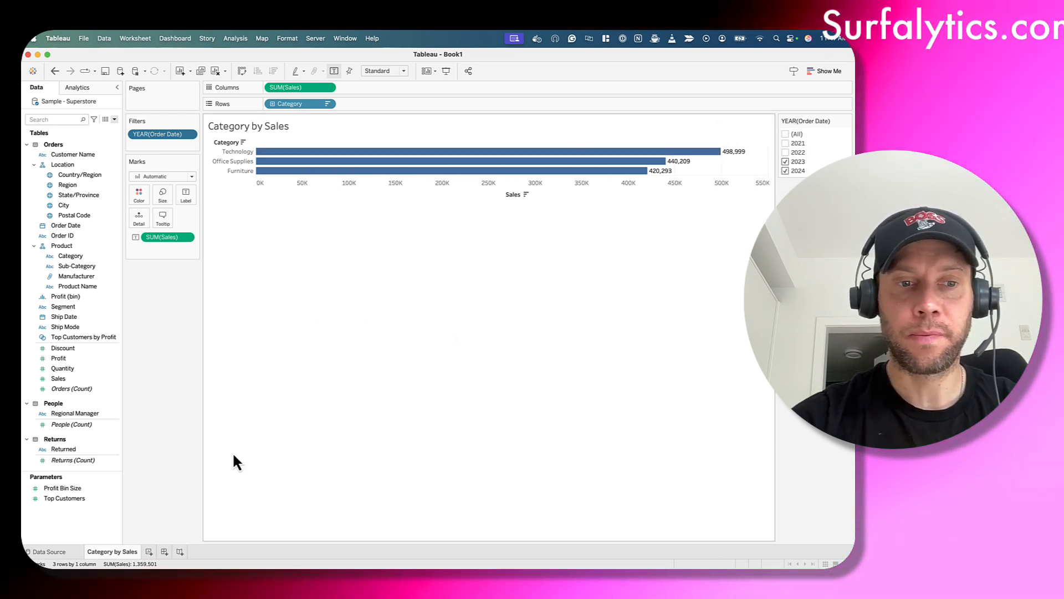
Create a new worksheet with a line chart of total Quantity by continuous MONTH(Order Date).
{"action": "left_click", "coordinate": [148, 551]}
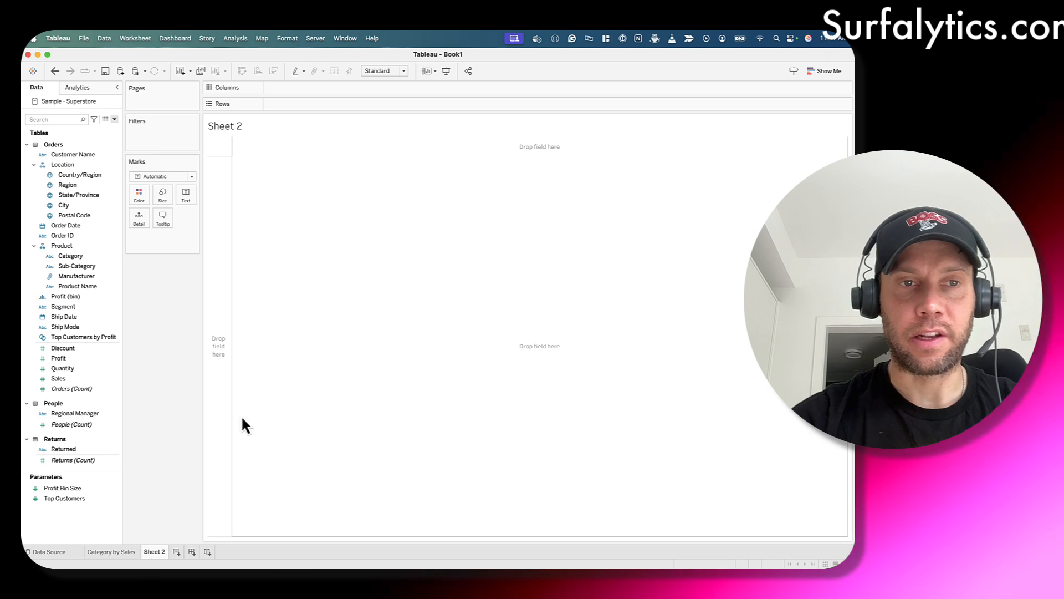
{"action": "left_click", "coordinate": [60, 238]}
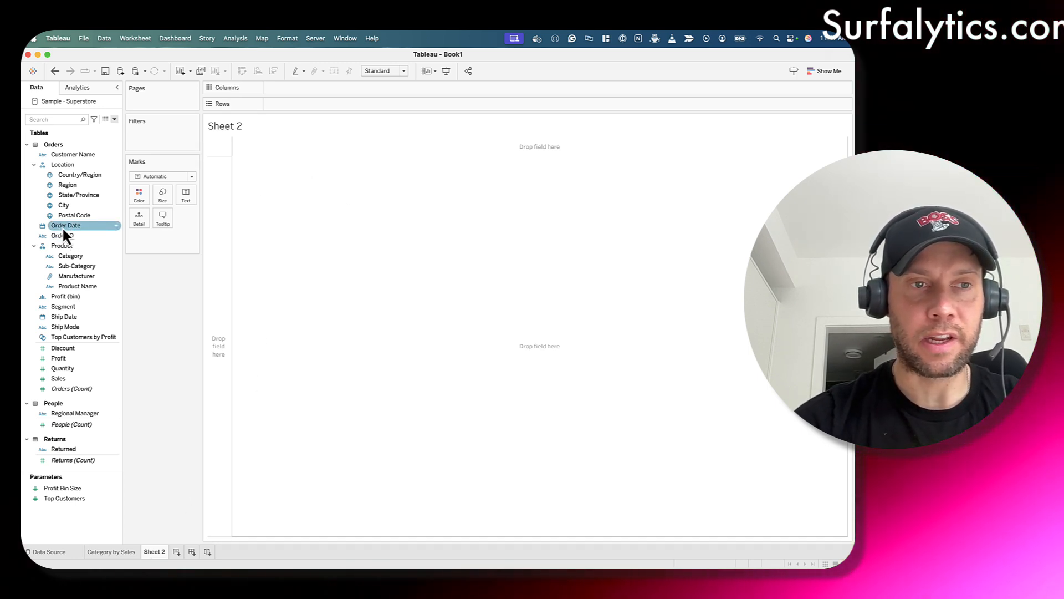
{"action": "left_click_drag", "start_coordinate": [63, 227], "coordinate": [65, 335]}
{"action": "left_click_drag", "start_coordinate": [65, 225], "coordinate": [295, 89]}
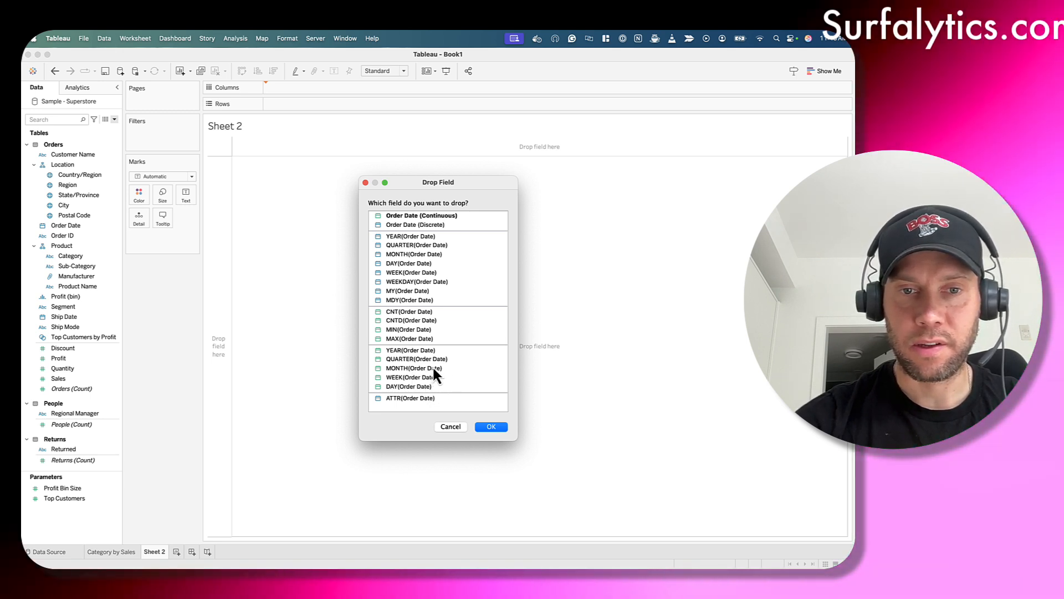
{"action": "double_click", "coordinate": [434, 368]}
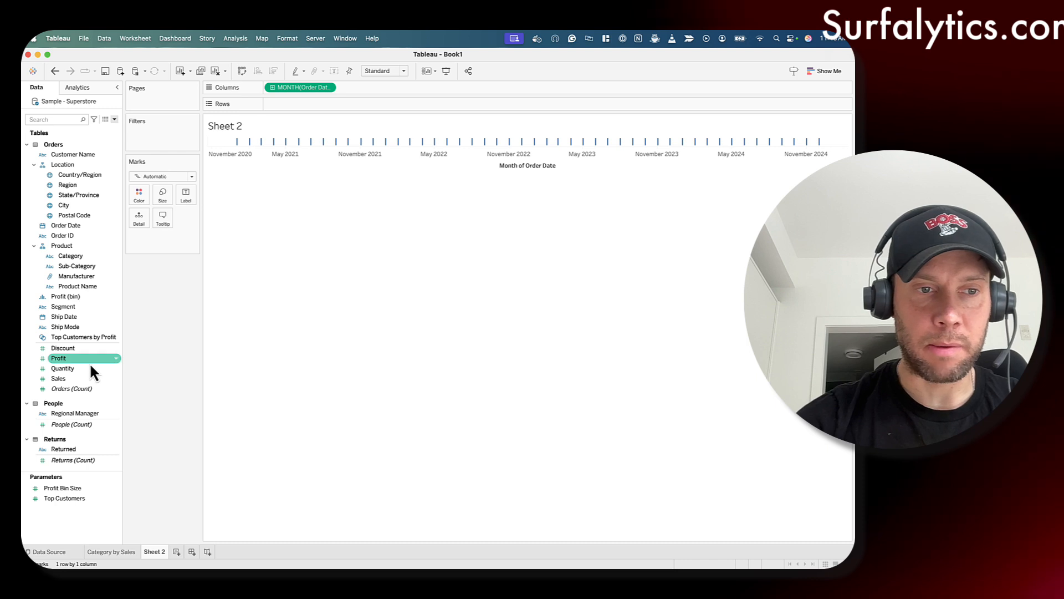
{"action": "left_click_drag", "start_coordinate": [64, 370], "coordinate": [329, 105]}
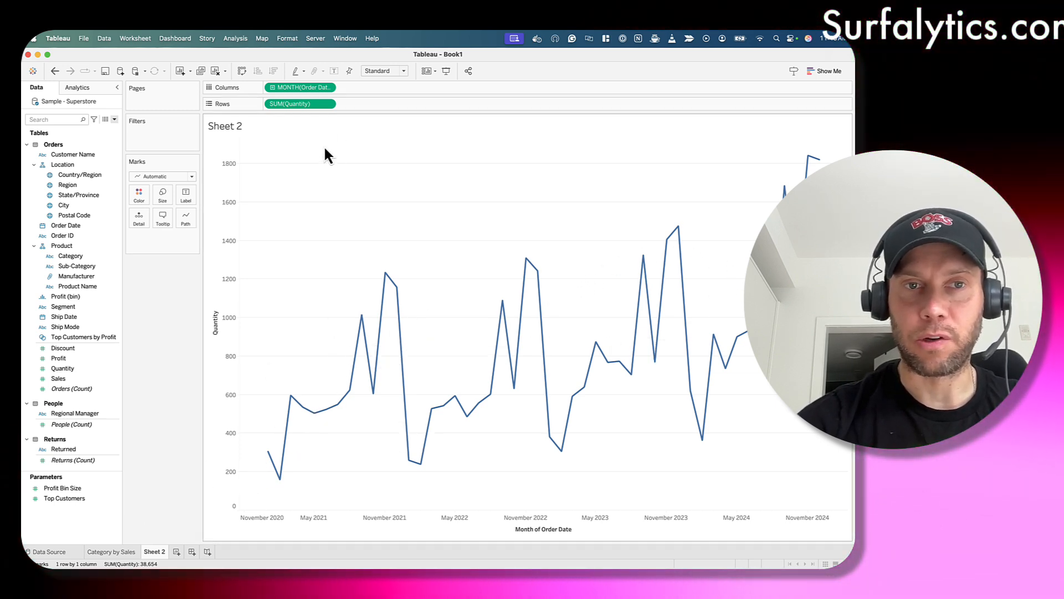
Convert the month of Order Date to discrete to compare the axis, then set it back to continuous.
{"action": "left_click", "coordinate": [329, 87]}
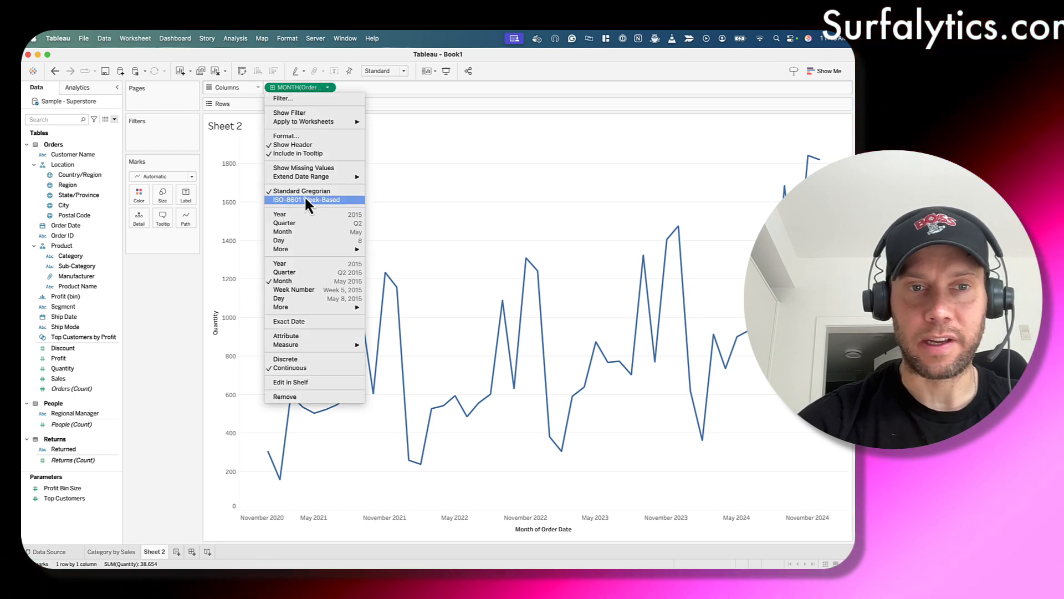
{"action": "left_click", "coordinate": [332, 358]}
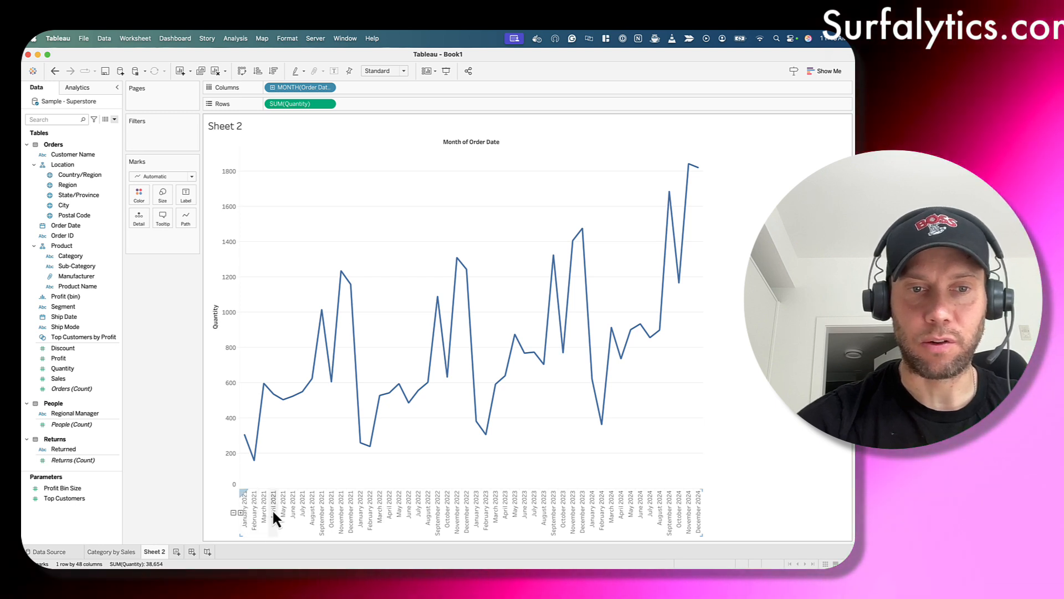
{"action": "mouse_move", "coordinate": [248, 443]}
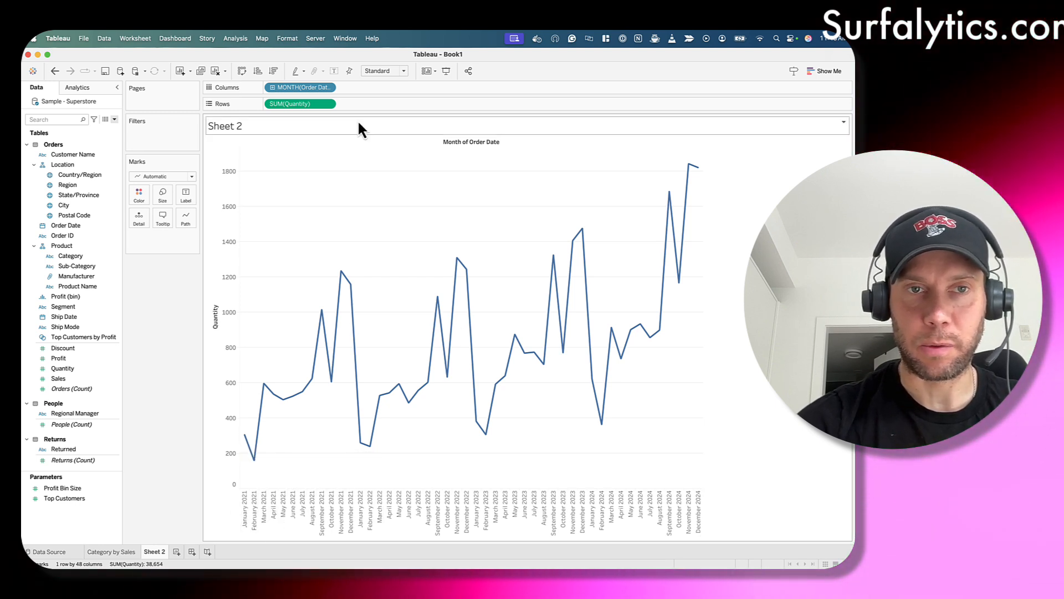
{"action": "left_click", "coordinate": [328, 87]}
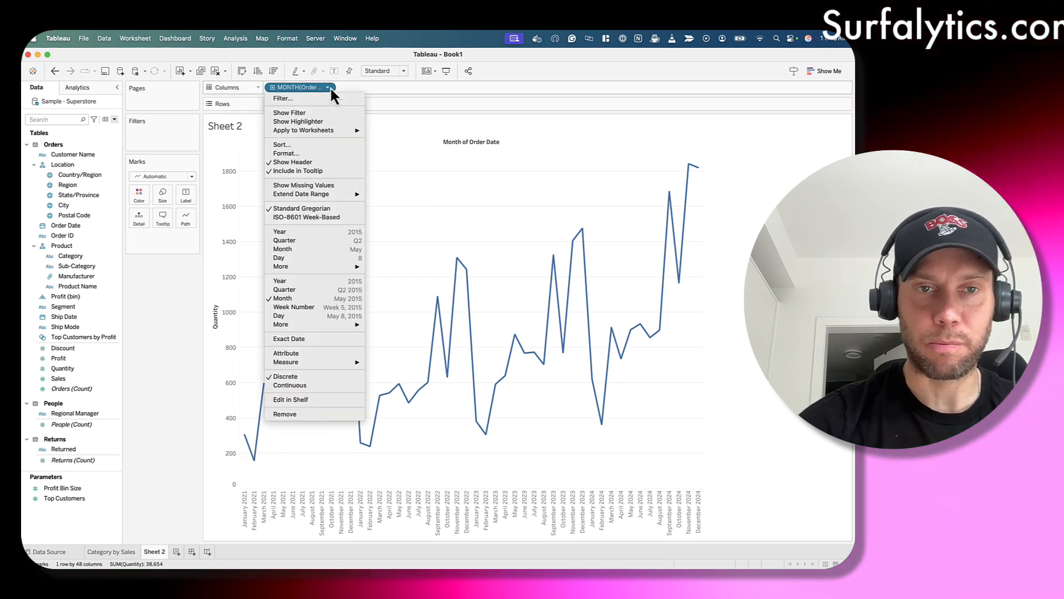
{"action": "left_click", "coordinate": [306, 384]}
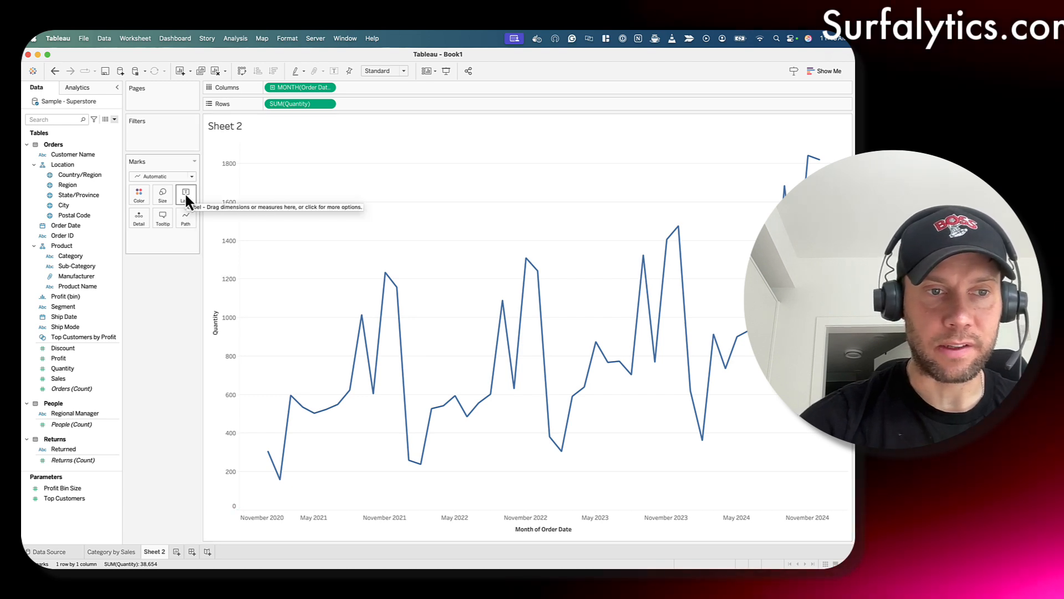
Label the monthly line with Quantity and restrict the labels to the Min/Max marks.
{"action": "left_click_drag", "start_coordinate": [86, 369], "coordinate": [185, 198]}
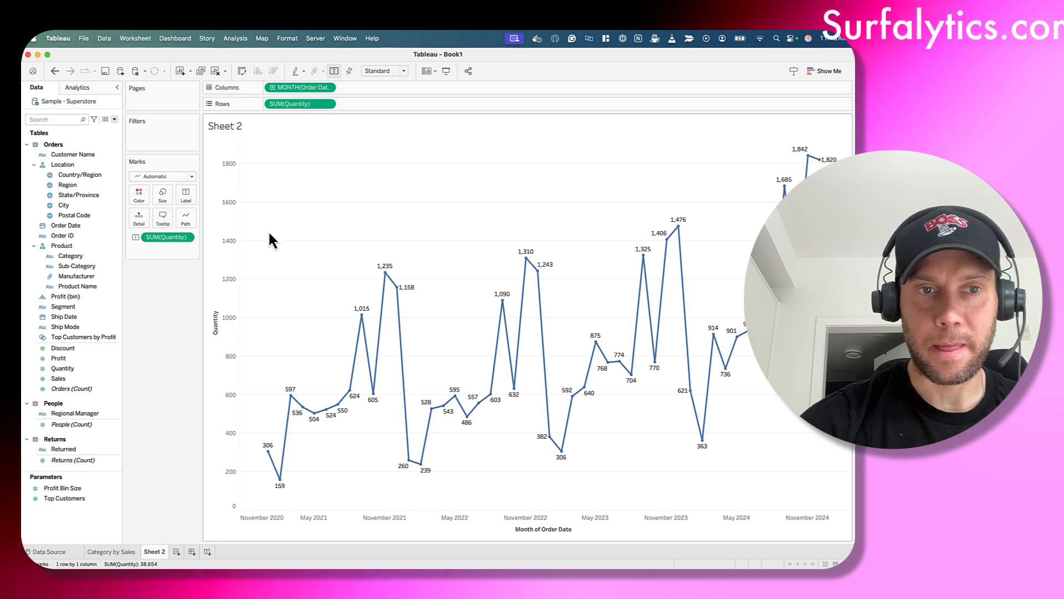
{"action": "left_click", "coordinate": [188, 195]}
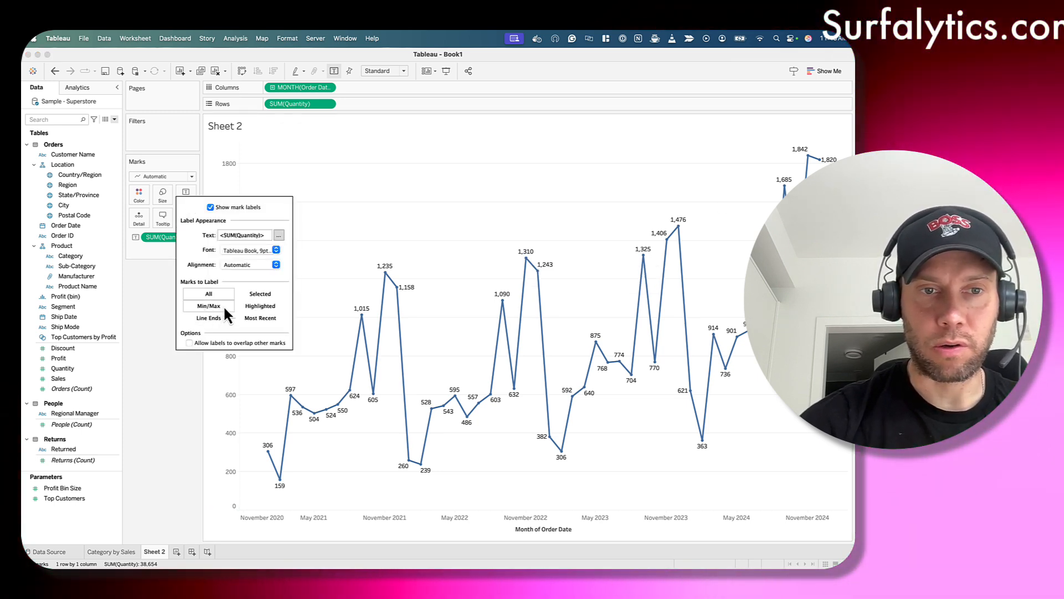
{"action": "left_click", "coordinate": [221, 306]}
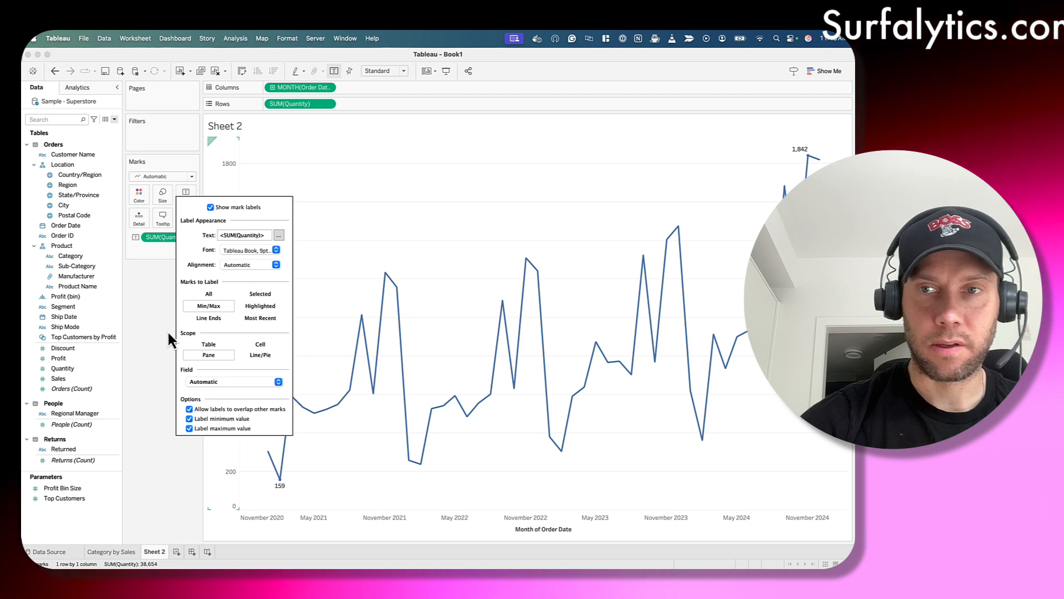
{"action": "left_click", "coordinate": [139, 332]}
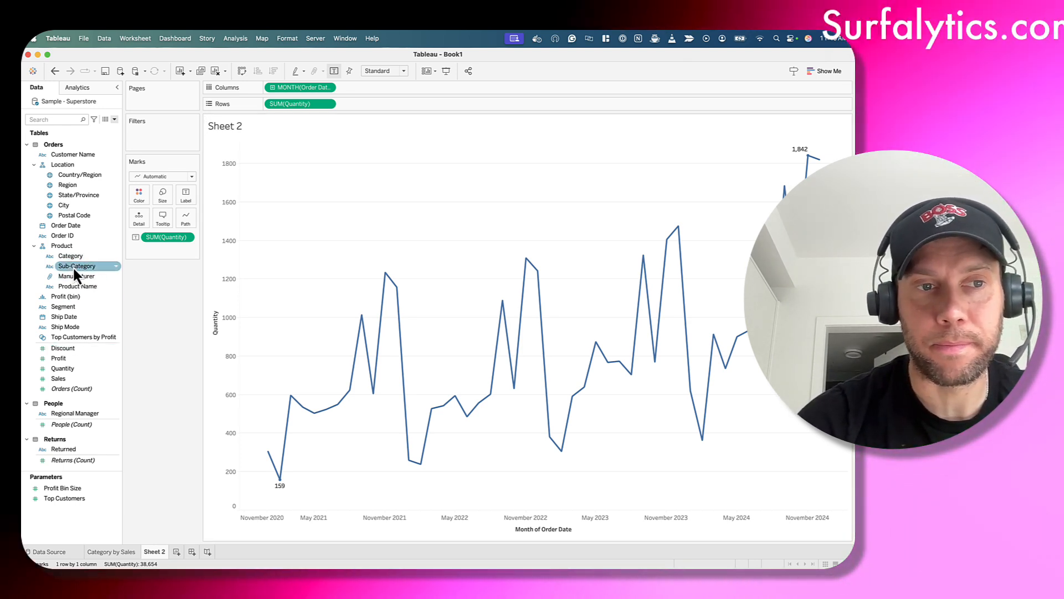
Split the Quantity line by Category in rows, and move Category to Color to get one coloured line per category.
{"action": "left_click_drag", "start_coordinate": [74, 257], "coordinate": [272, 108]}
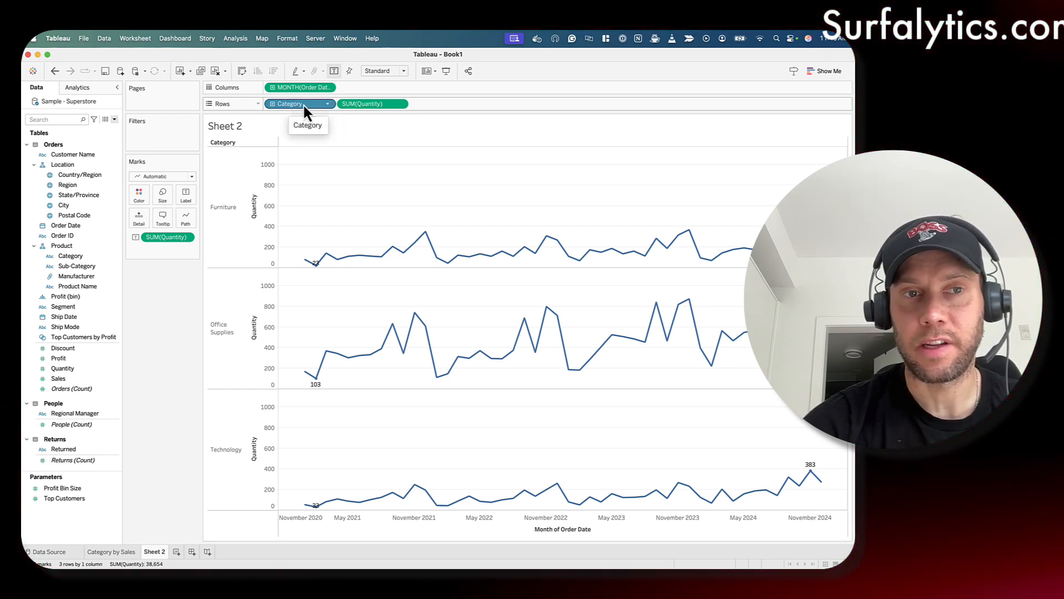
{"action": "left_click_drag", "start_coordinate": [304, 103], "coordinate": [138, 193]}
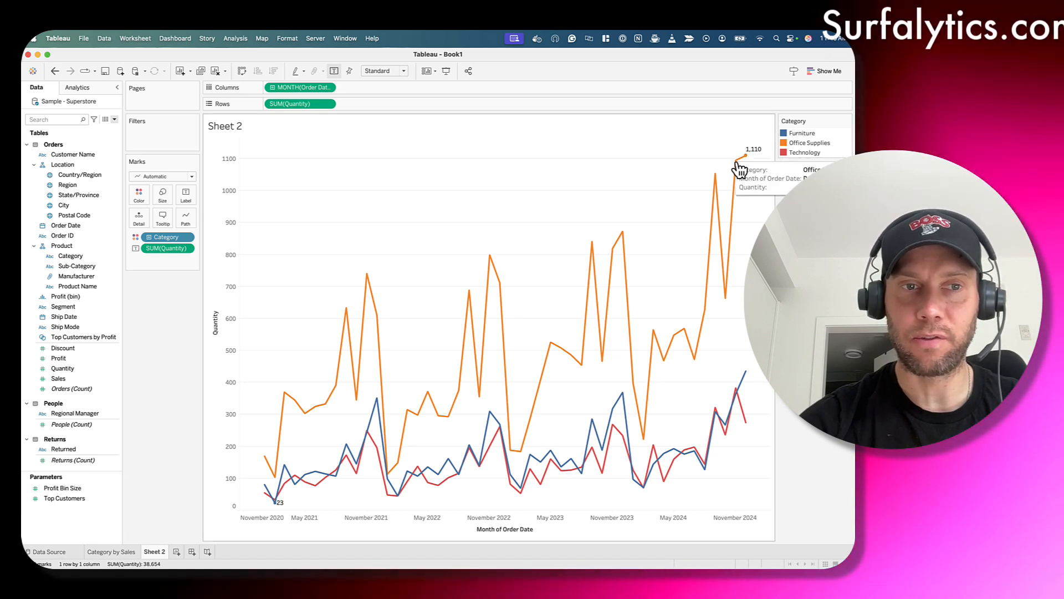
Compare the Table, Line/Pie and Cell scopes for the Min/Max labels, leaving the scope at Cell.
{"action": "left_click", "coordinate": [186, 194]}
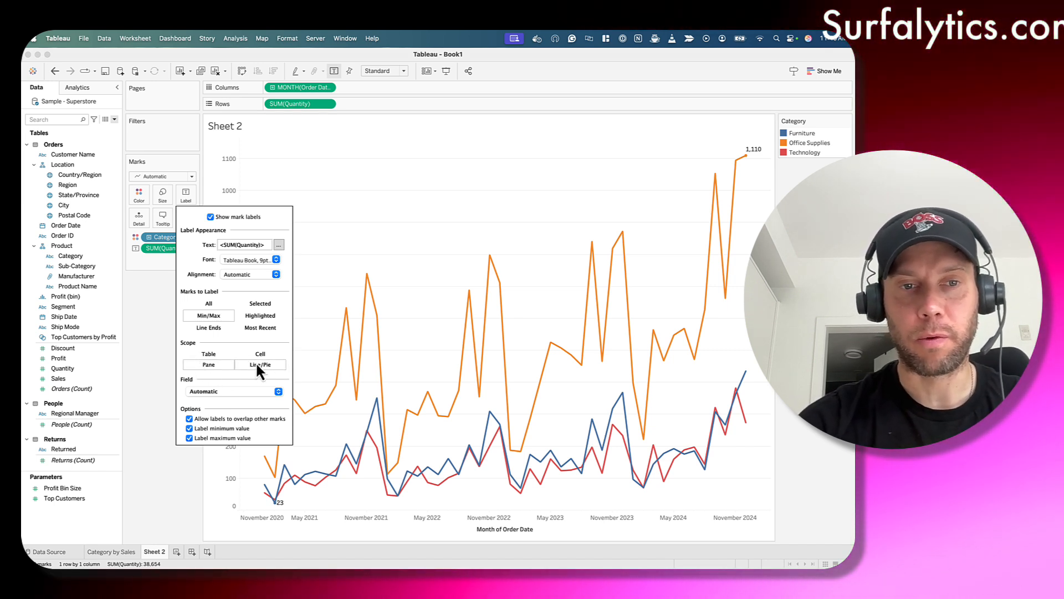
{"action": "left_click", "coordinate": [220, 354]}
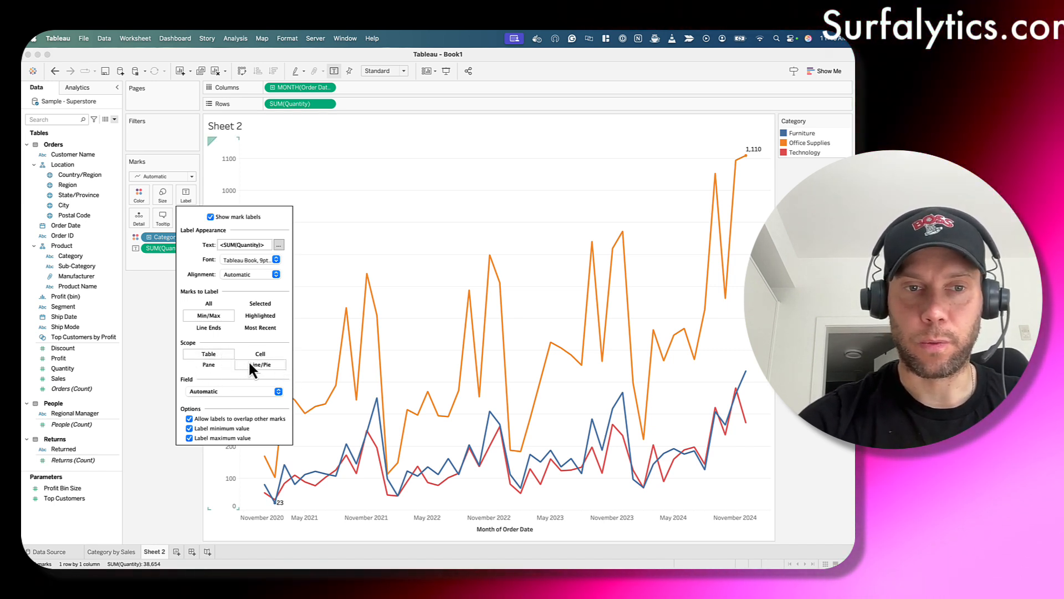
{"action": "left_click", "coordinate": [272, 354]}
{"action": "left_click", "coordinate": [270, 365]}
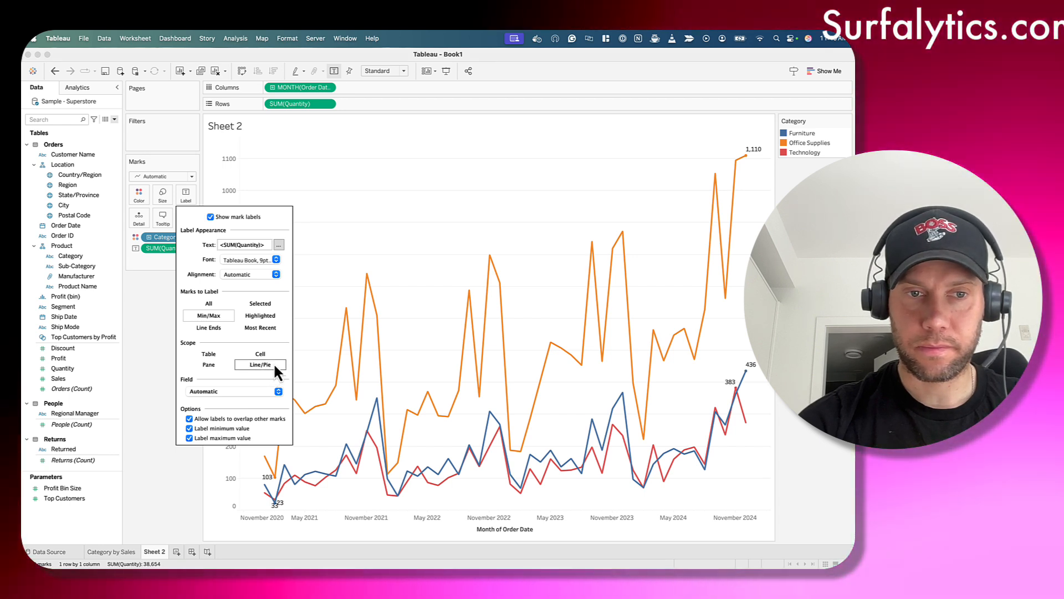
{"action": "left_click", "coordinate": [276, 355]}
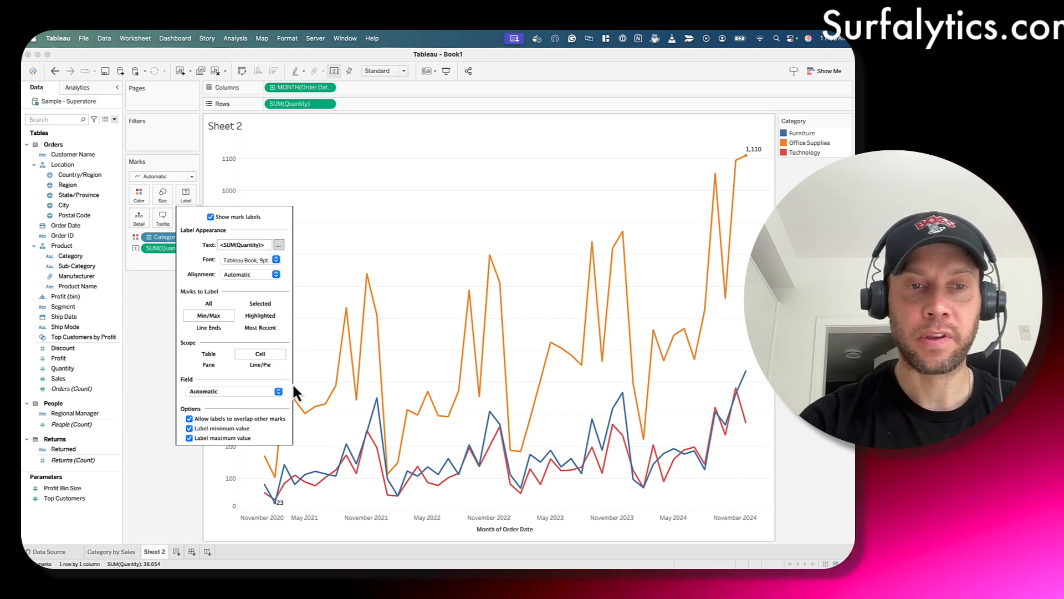
{"action": "left_click", "coordinate": [157, 307]}
Review the table calculation options of the SUM(Quantity) label field and dismiss them without changes.
{"action": "left_click", "coordinate": [186, 247]}
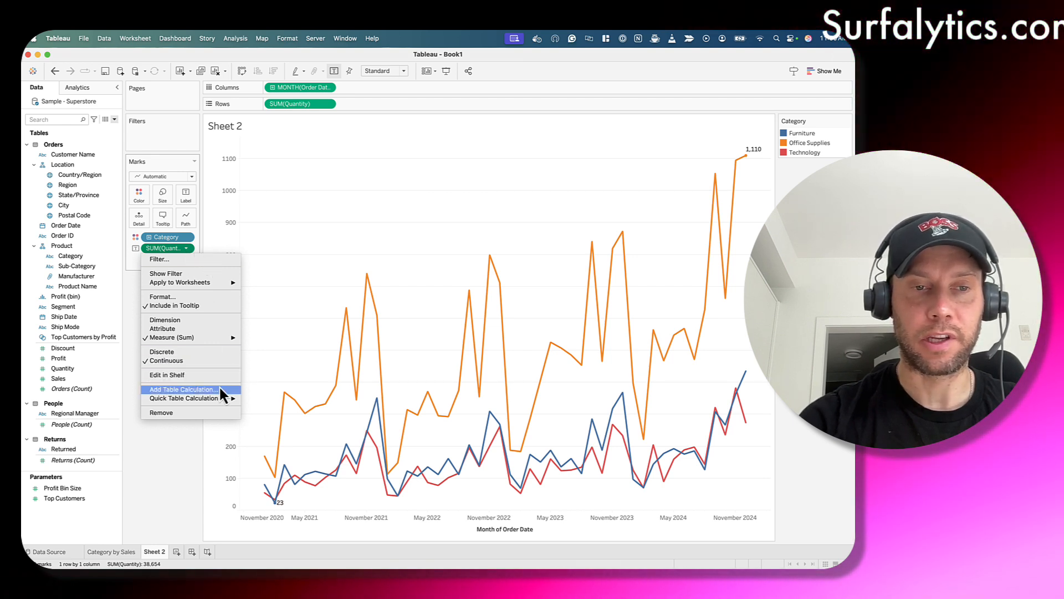
{"action": "mouse_move", "coordinate": [219, 395]}
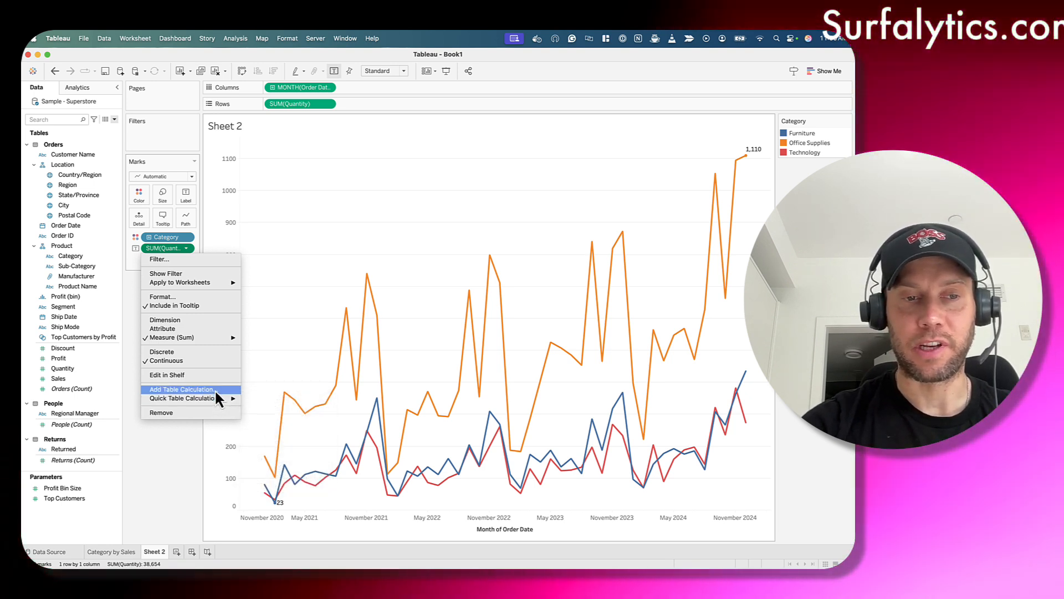
{"action": "left_click", "coordinate": [171, 450]}
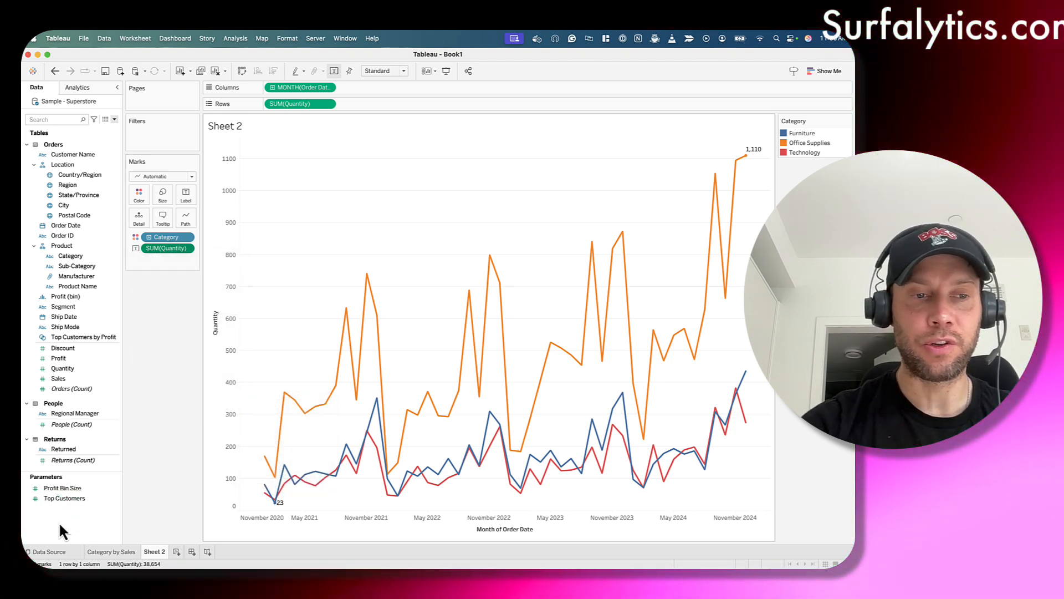
Browse the Table Calculation functions in a new calculated field and save the field with an empty formula.
{"action": "right_click", "coordinate": [58, 521]}
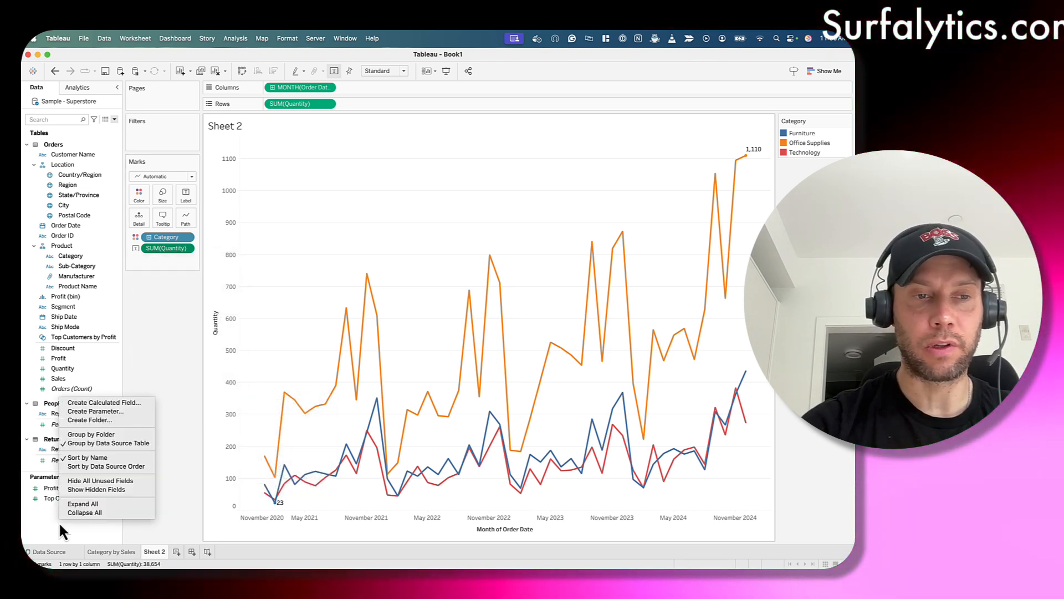
{"action": "left_click", "coordinate": [141, 403]}
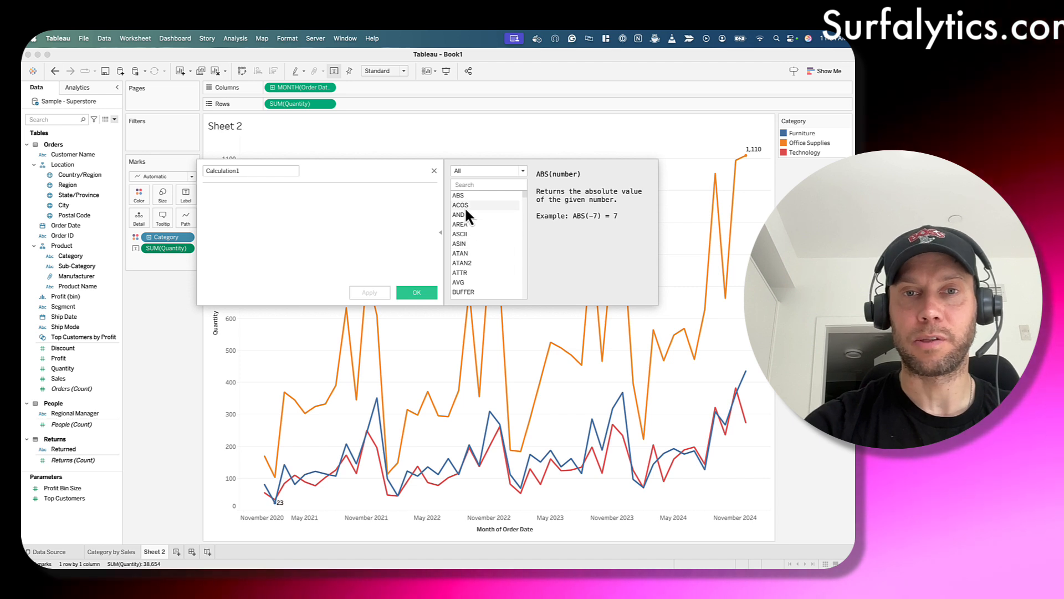
{"action": "type", "text": "LOD"}
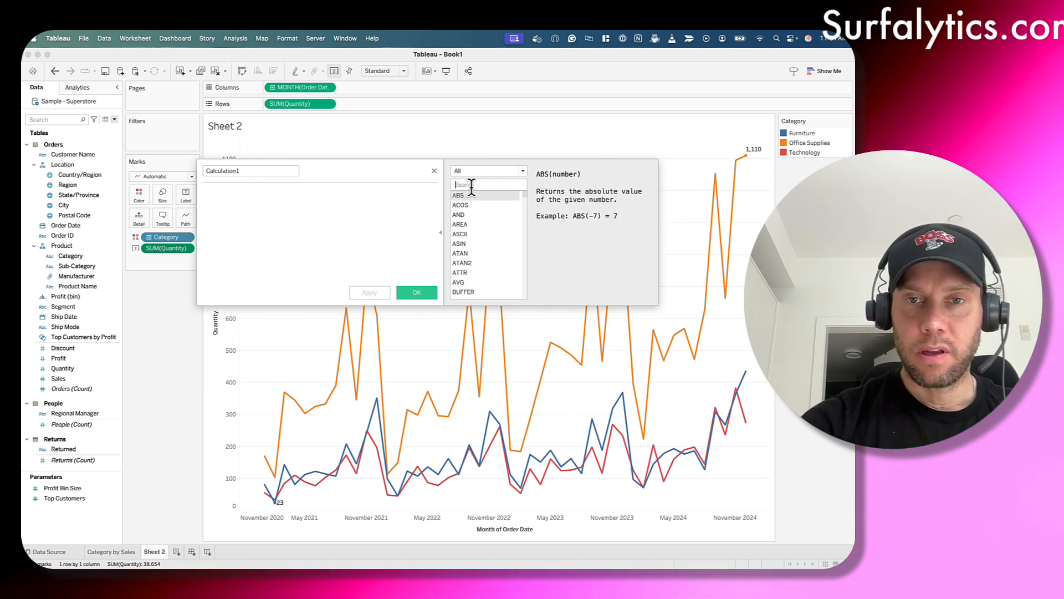
{"action": "scroll", "coordinate": [471, 215], "scroll_direction": "down", "scroll_amount": 6}
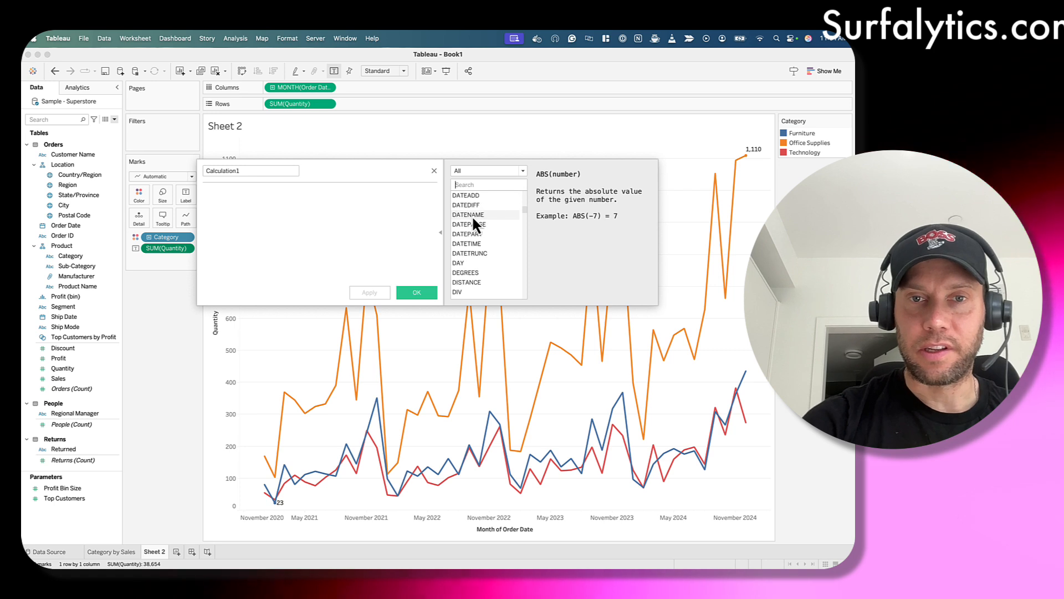
{"action": "left_click", "coordinate": [522, 170]}
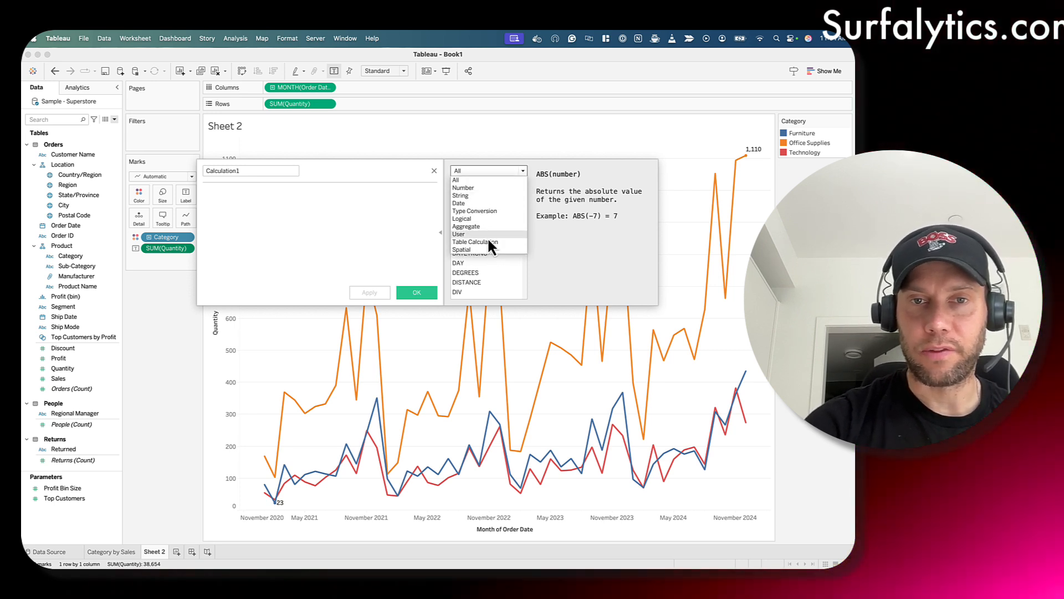
{"action": "left_click", "coordinate": [486, 240]}
{"action": "scroll", "coordinate": [486, 266], "scroll_direction": "down", "scroll_amount": 2}
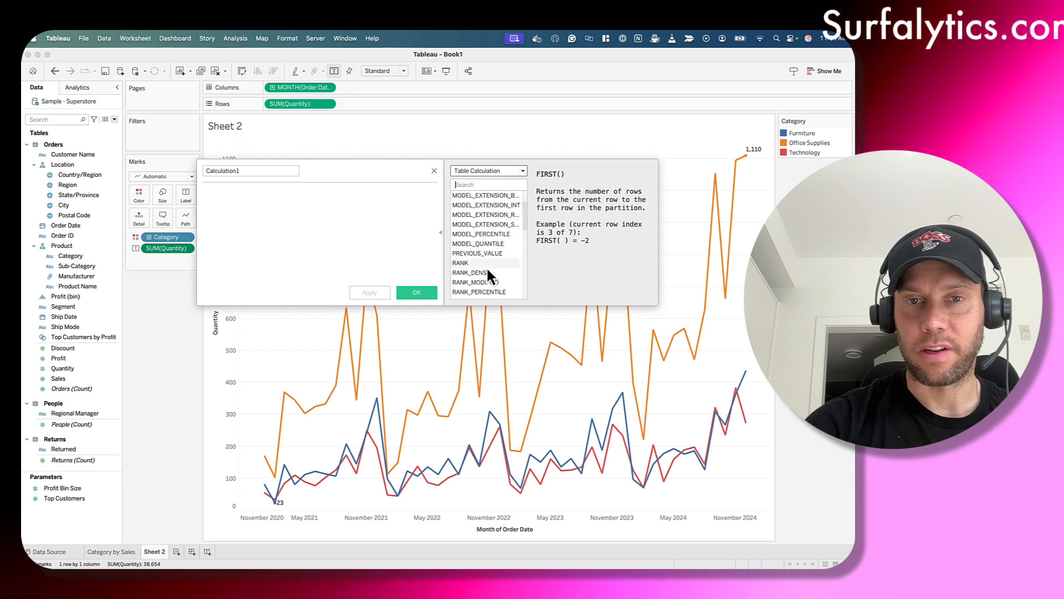
{"action": "scroll", "coordinate": [488, 271], "scroll_direction": "up", "scroll_amount": 2}
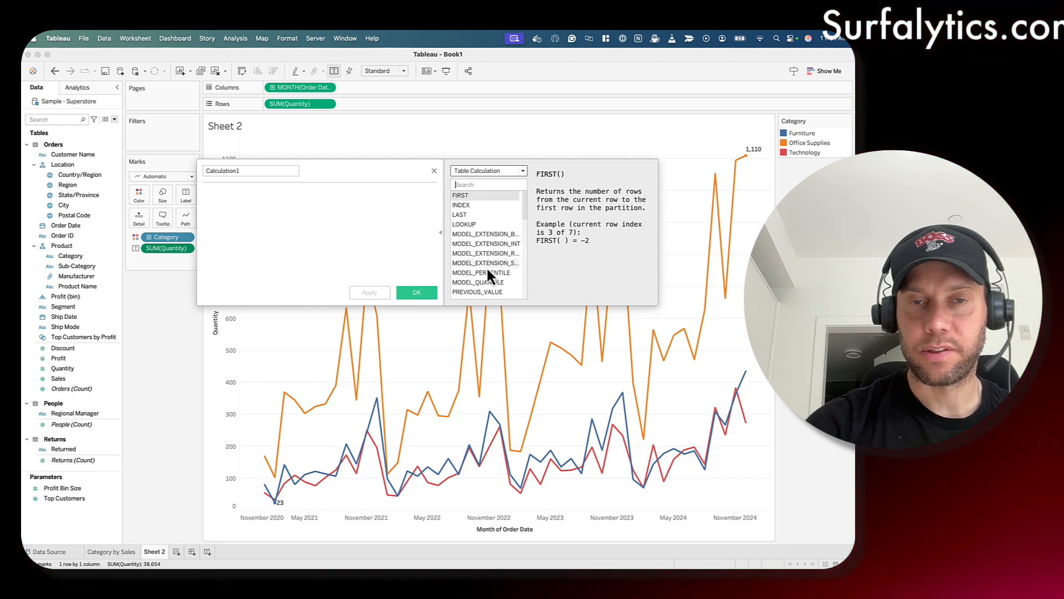
{"action": "scroll", "coordinate": [484, 272], "scroll_direction": "down", "scroll_amount": 5}
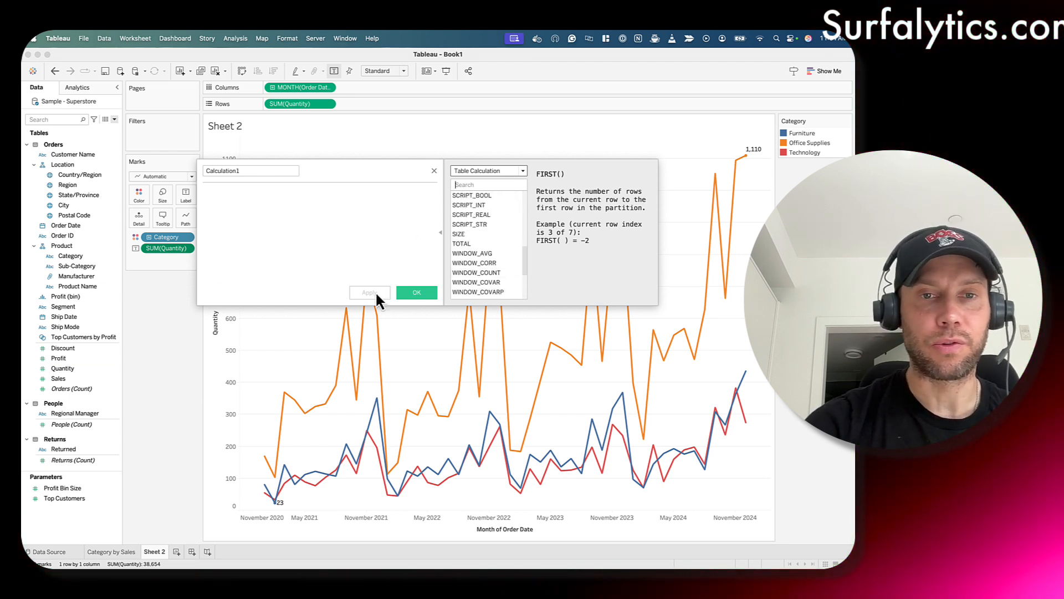
{"action": "left_click", "coordinate": [419, 303]}
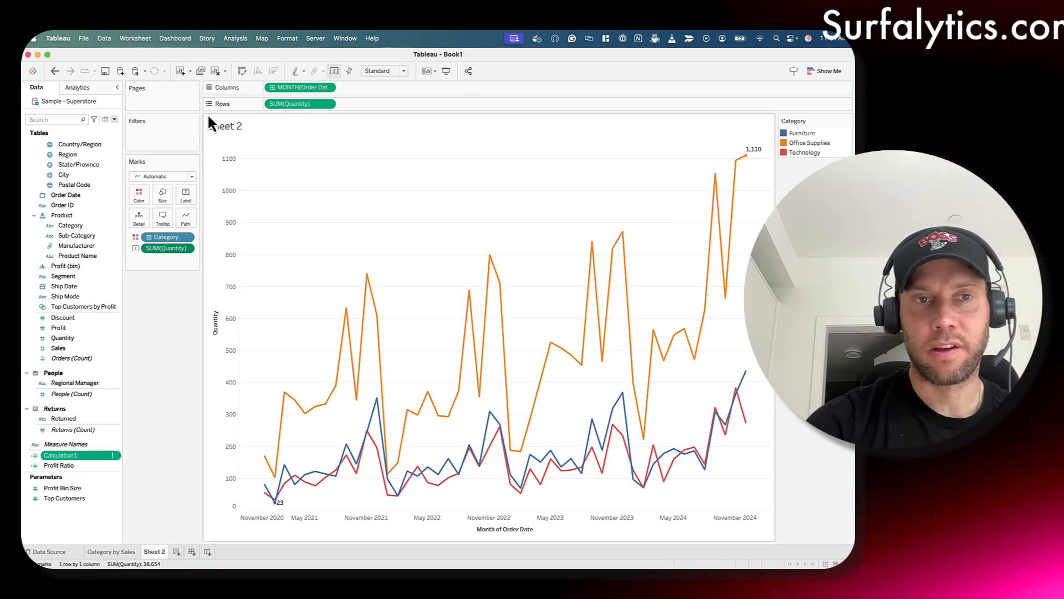
Rename the Sheet 2 worksheet to Monthly Quantity.
{"action": "right_click", "coordinate": [155, 549]}
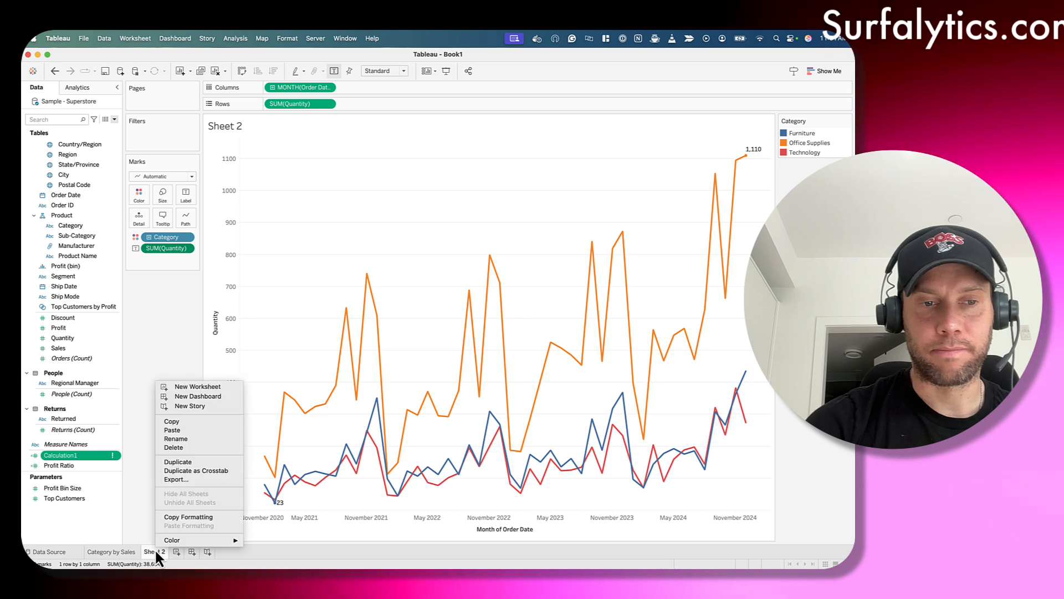
{"action": "left_click", "coordinate": [200, 438]}
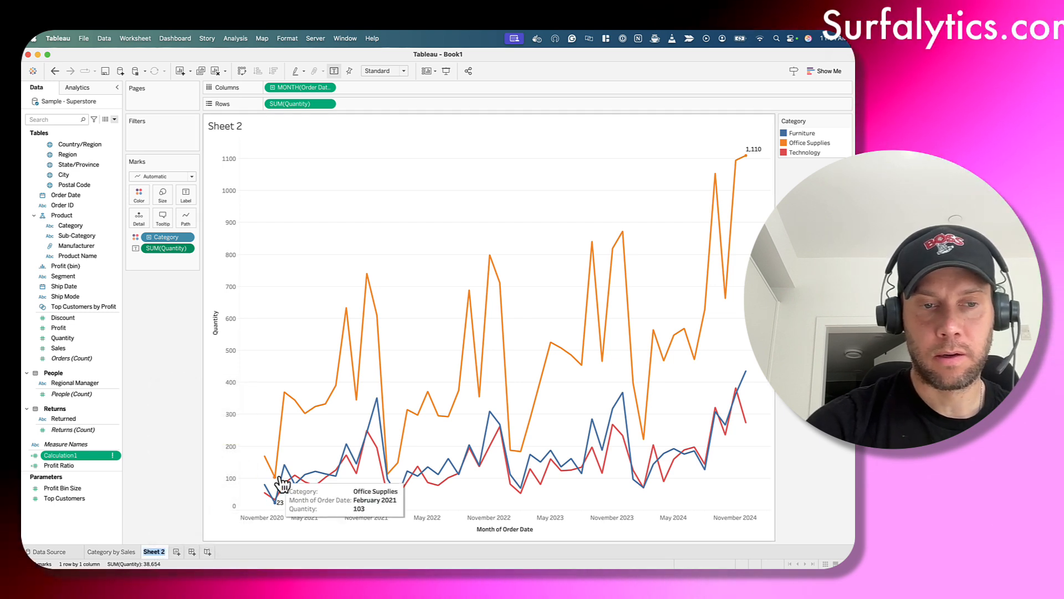
{"action": "type", "text": "Monthly"}
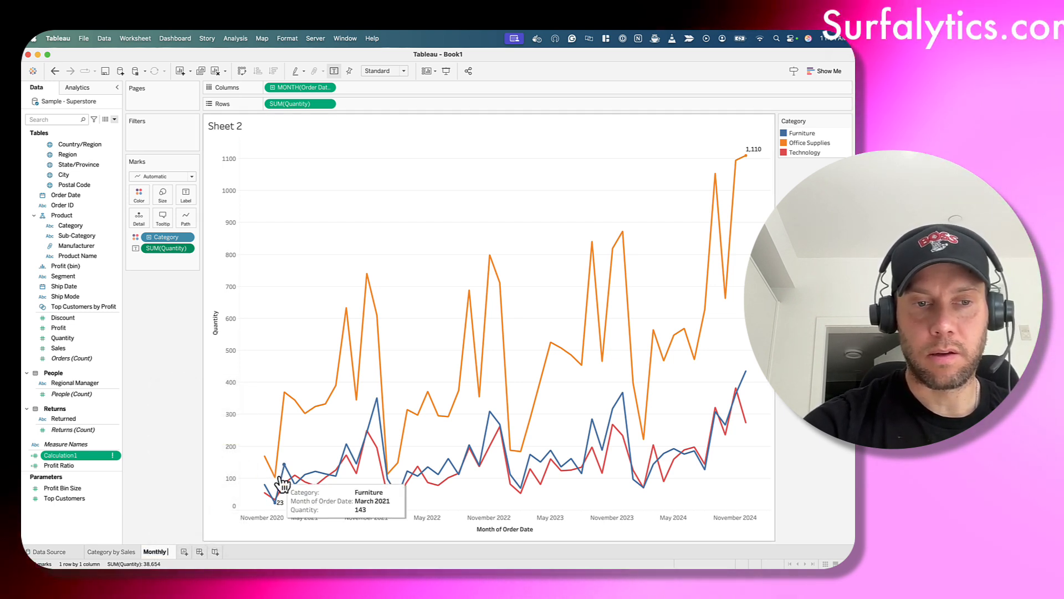
{"action": "type", "text": " Quantity"}
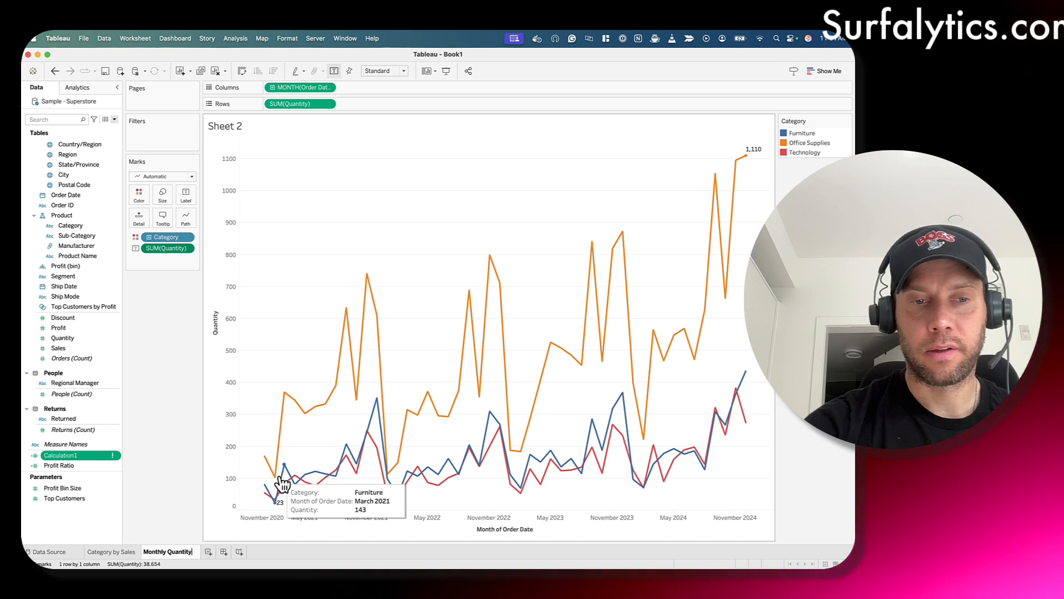
{"action": "key", "text": "Return"}
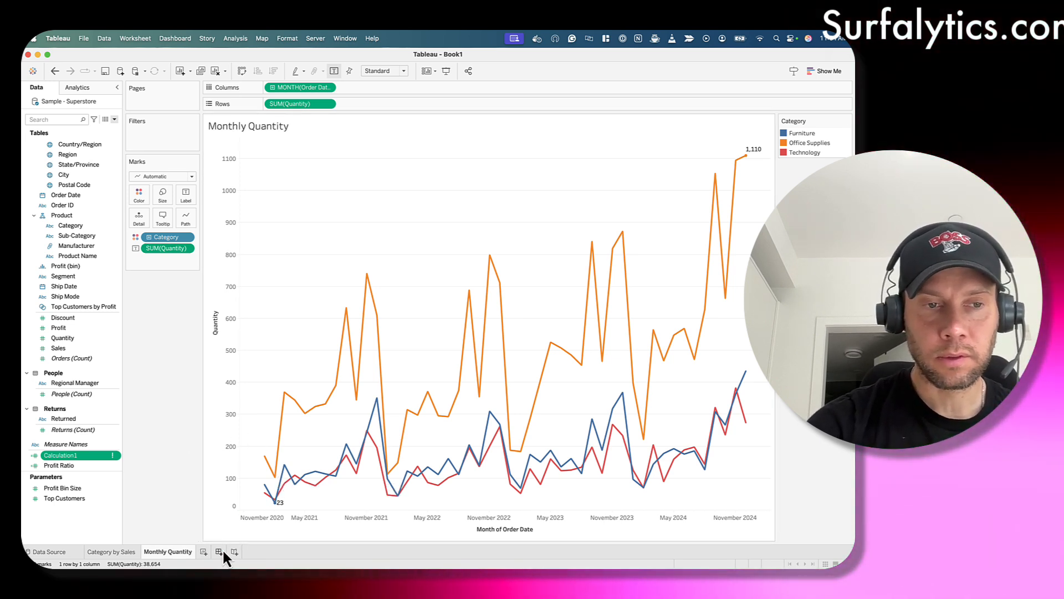
Create a new worksheet with a filled map of Profit by State/Province.
{"action": "left_click", "coordinate": [204, 552]}
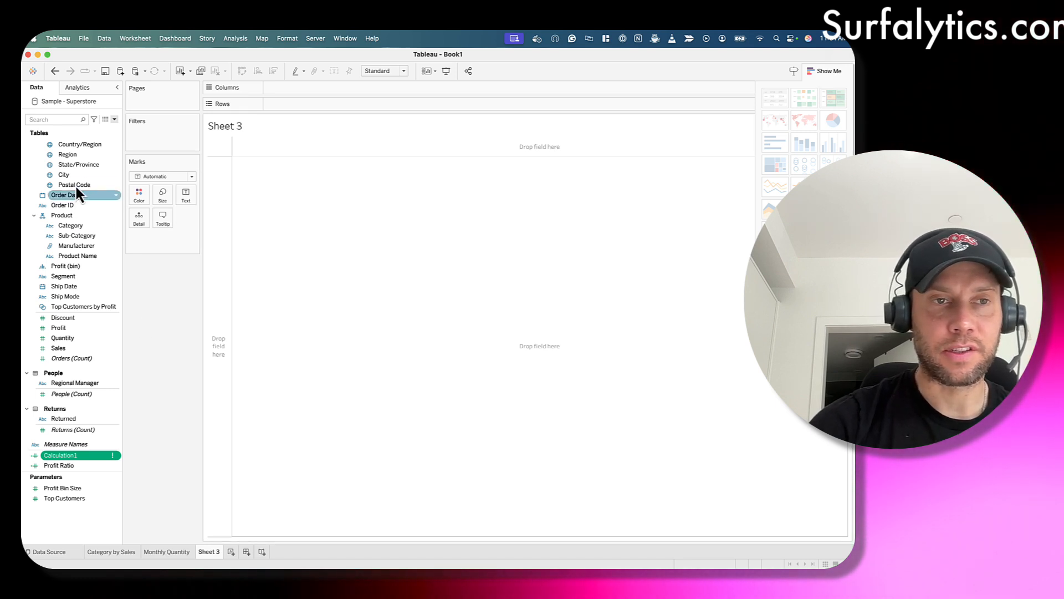
{"action": "left_click", "coordinate": [82, 154]}
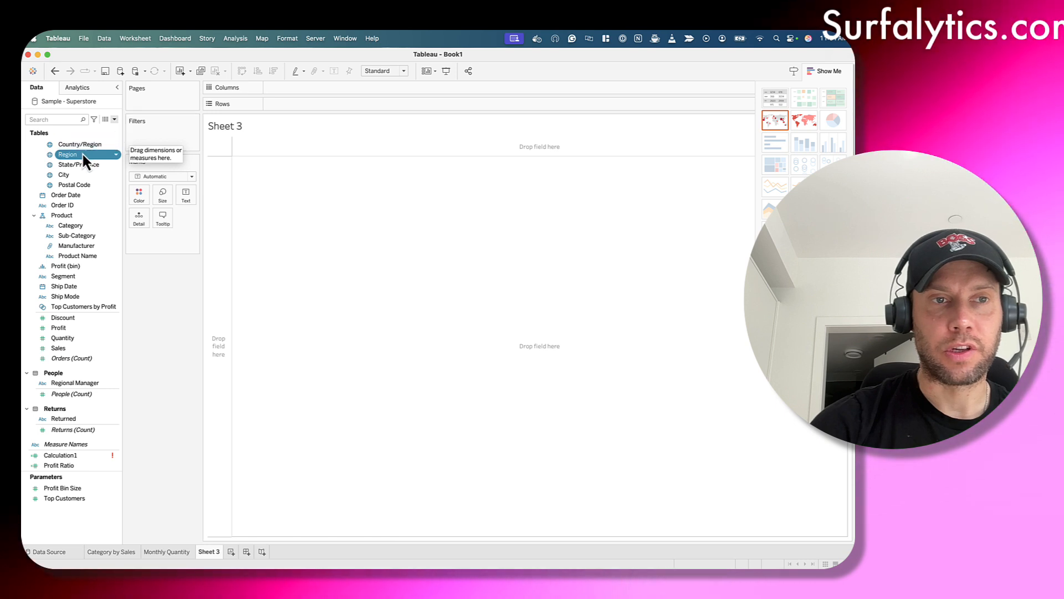
{"action": "left_click", "coordinate": [82, 162]}
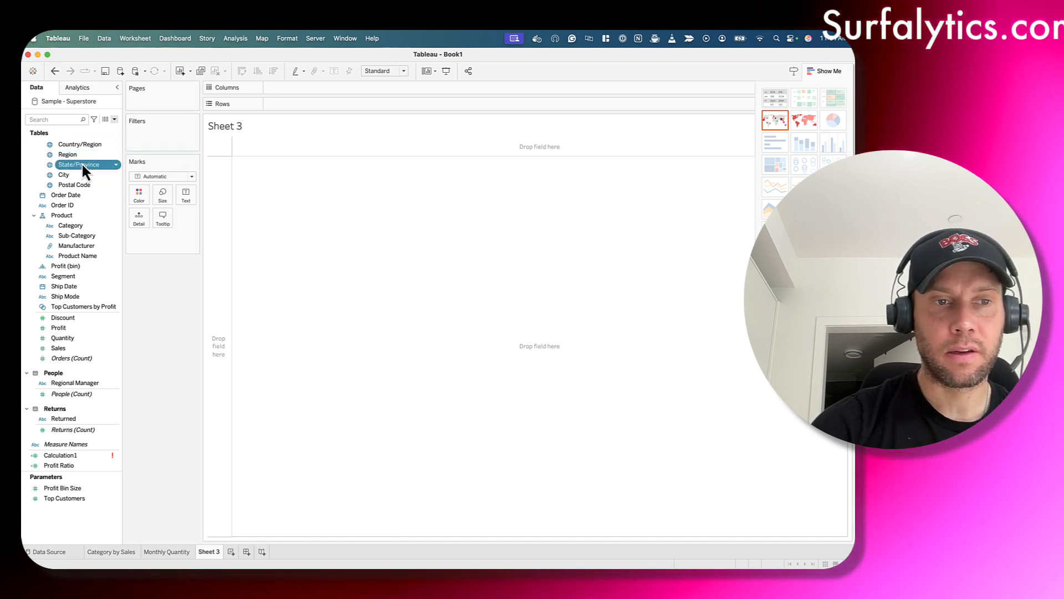
{"action": "left_click", "coordinate": [88, 325], "text": "super"}
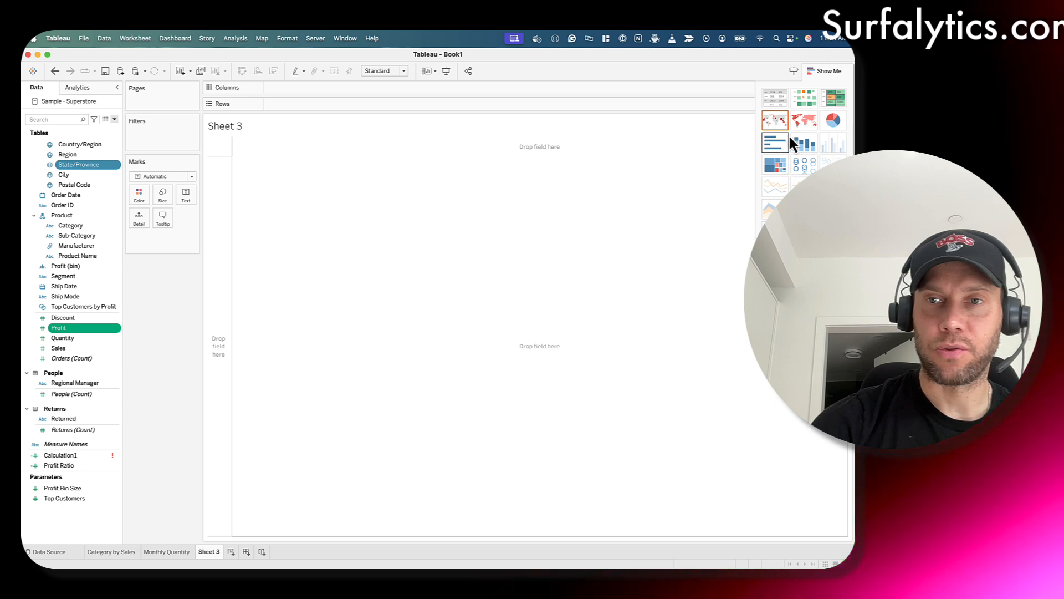
{"action": "left_click", "coordinate": [809, 119]}
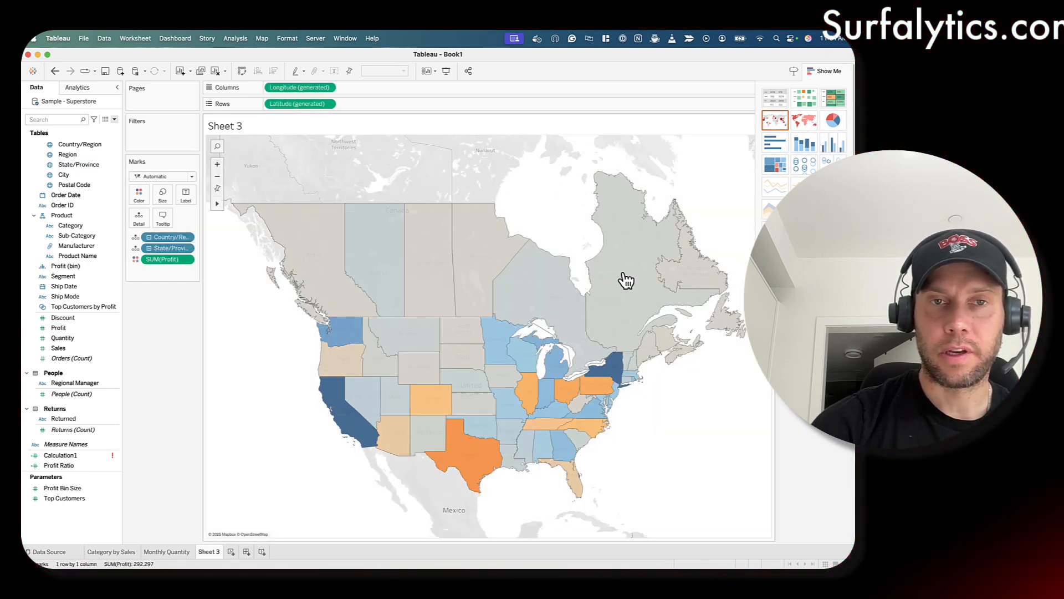
Label each state and province on the map with its Profit.
{"action": "left_click", "coordinate": [46, 223]}
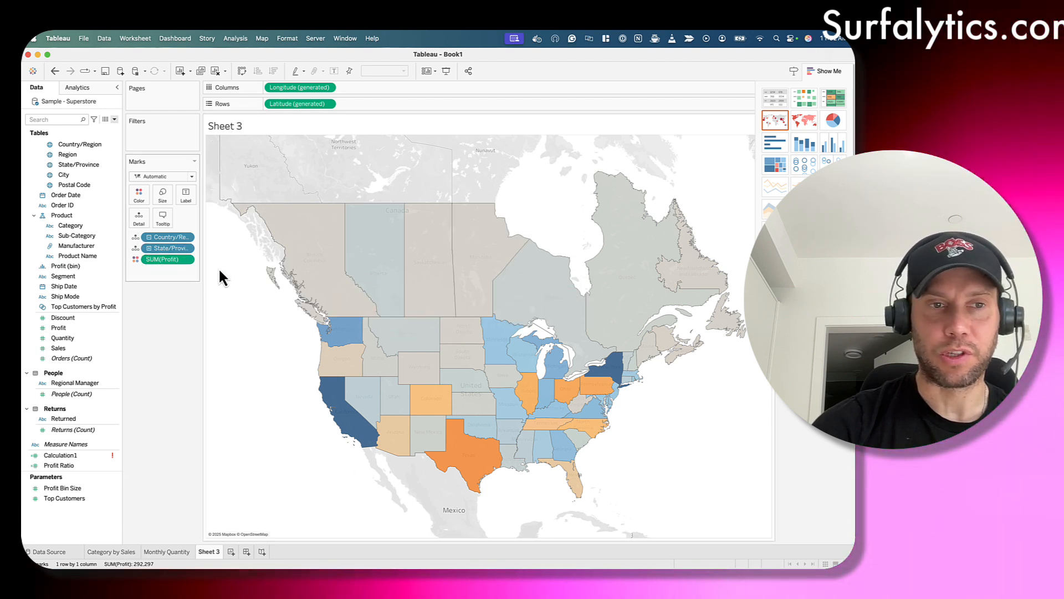
{"action": "left_click", "coordinate": [94, 383]}
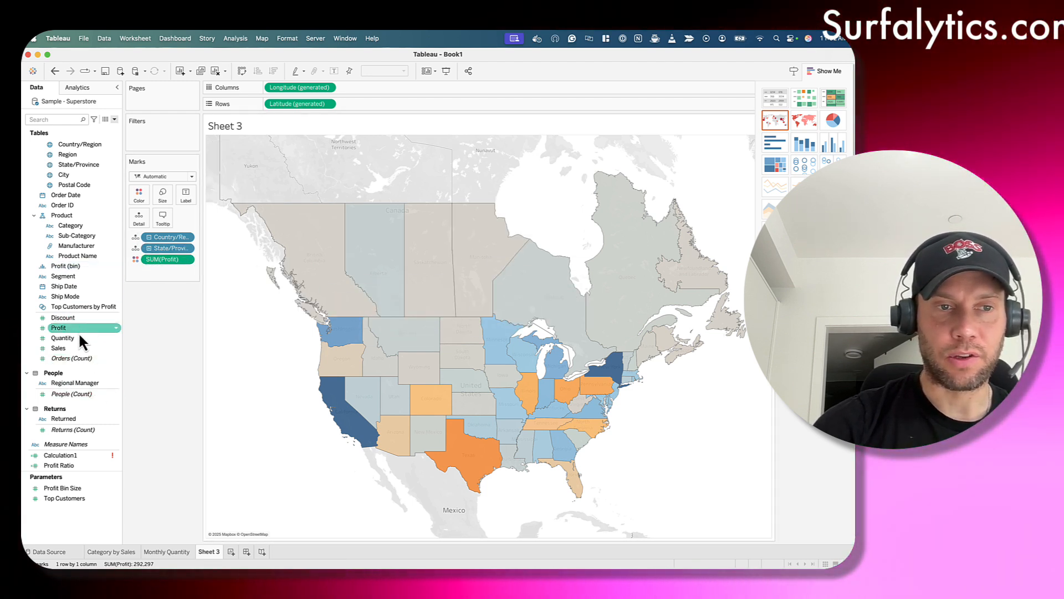
{"action": "left_click", "coordinate": [68, 347]}
{"action": "left_click_drag", "start_coordinate": [62, 328], "coordinate": [185, 197]}
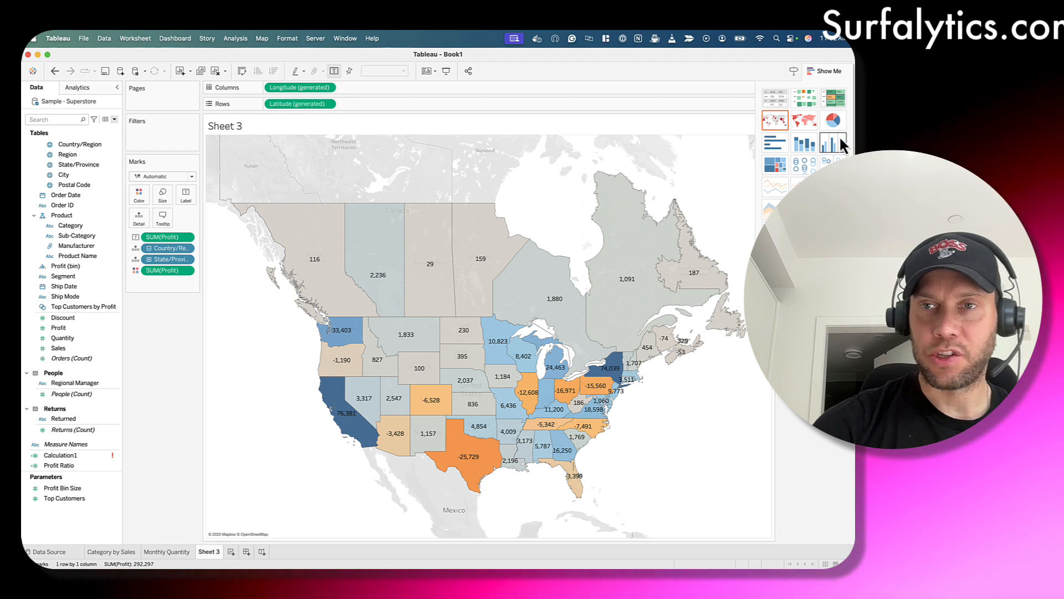
Browse the color palettes available for the map's Profit colors and leave the palette on Automatic.
{"action": "left_click", "coordinate": [826, 73]}
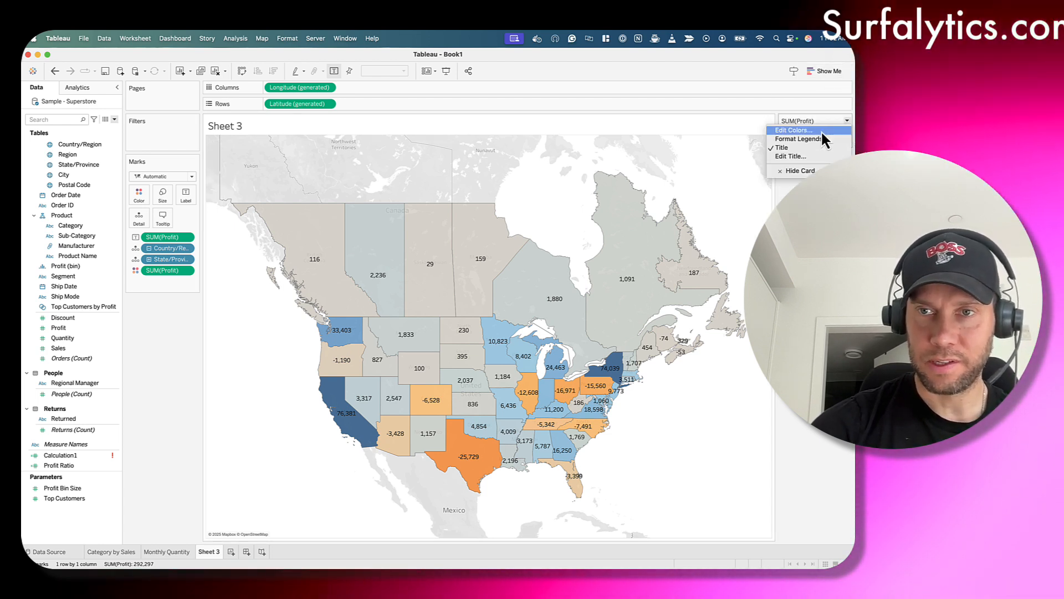
{"action": "left_click", "coordinate": [822, 130]}
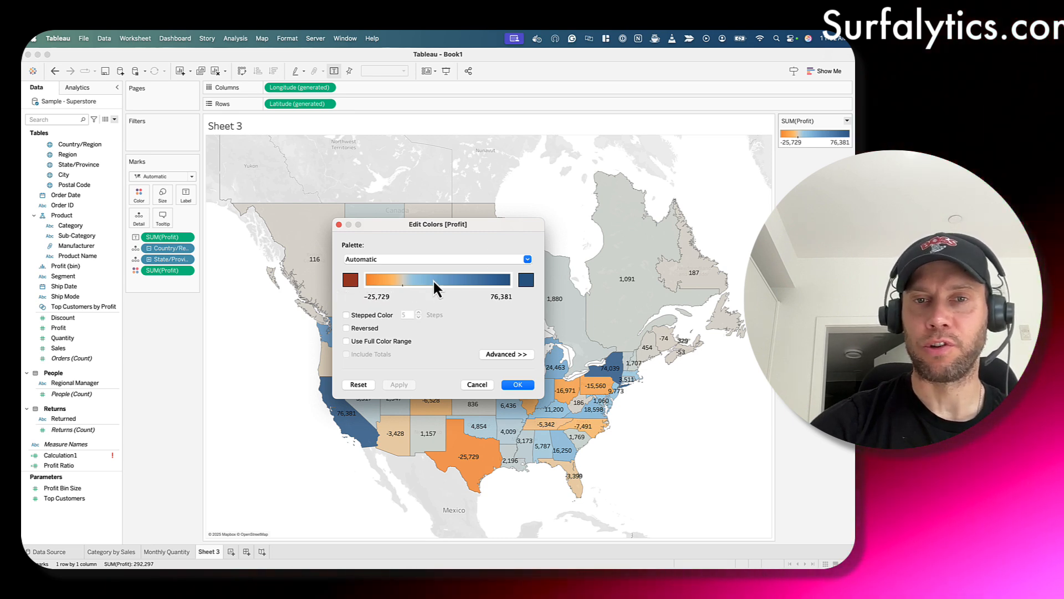
{"action": "left_click", "coordinate": [521, 259]}
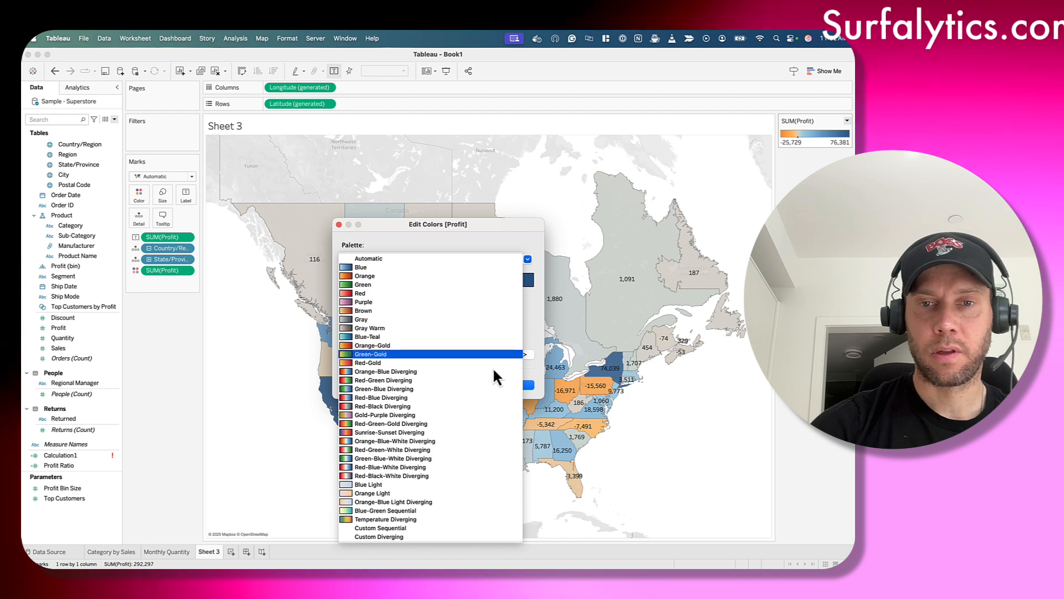
{"action": "left_click", "coordinate": [433, 248]}
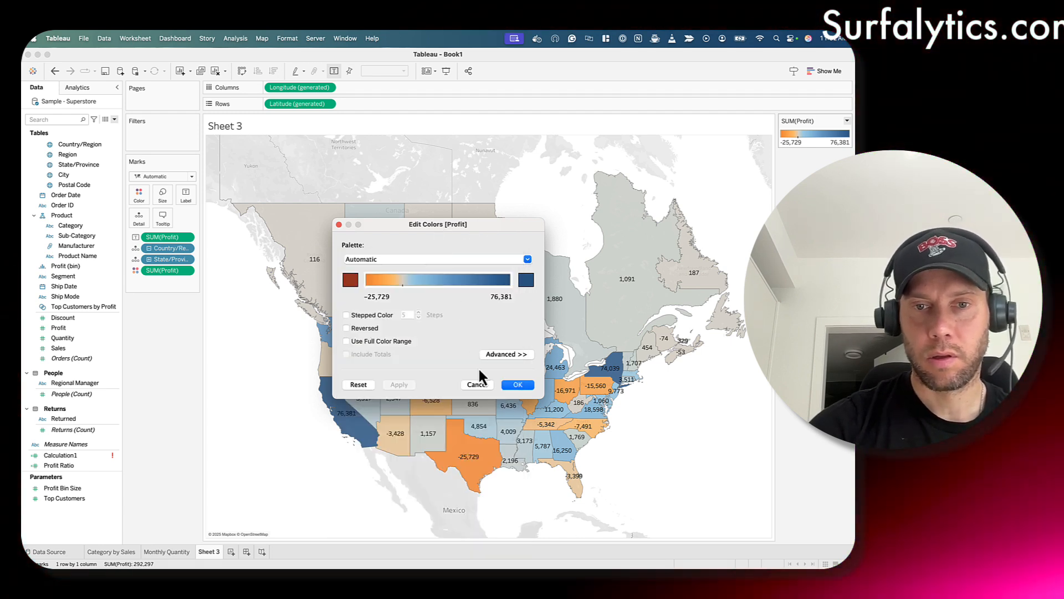
{"action": "left_click", "coordinate": [478, 386]}
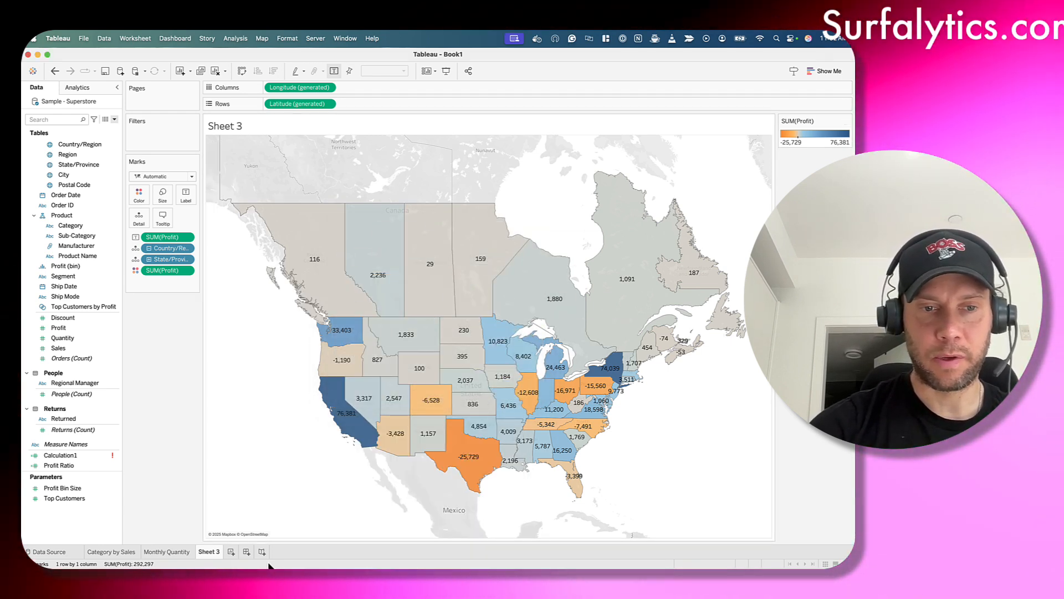
Rename the Sheet 3 worksheet to State Performance.
{"action": "right_click", "coordinate": [208, 551]}
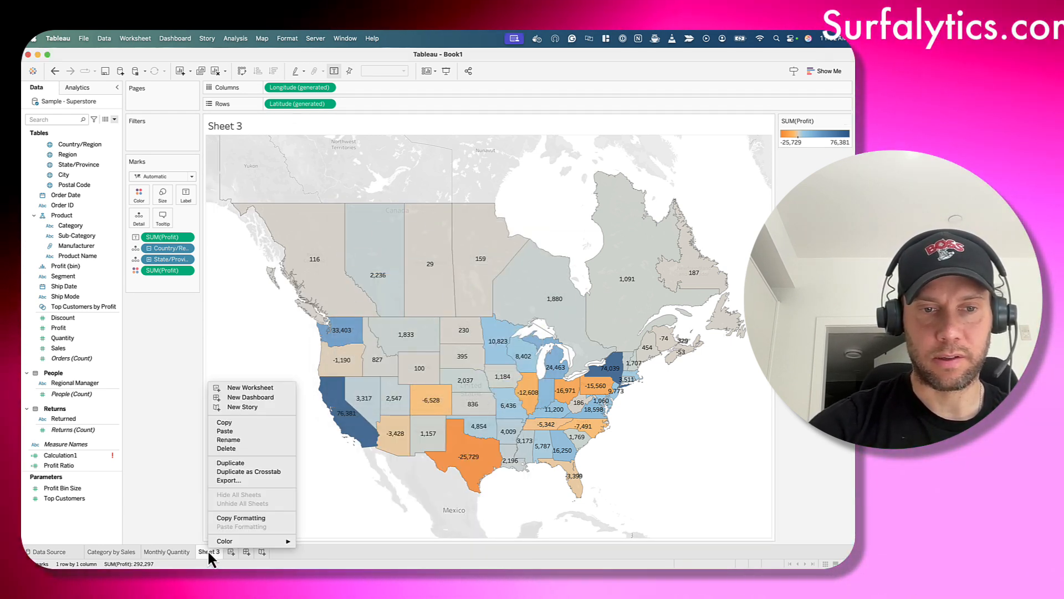
{"action": "left_click", "coordinate": [264, 439]}
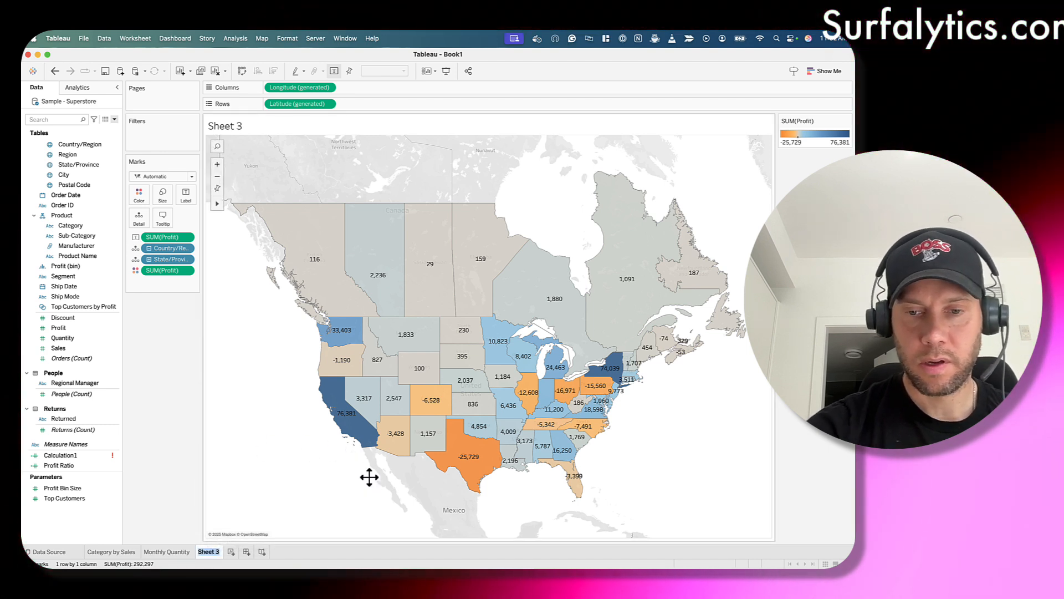
{"action": "type", "text": "State Performance"}
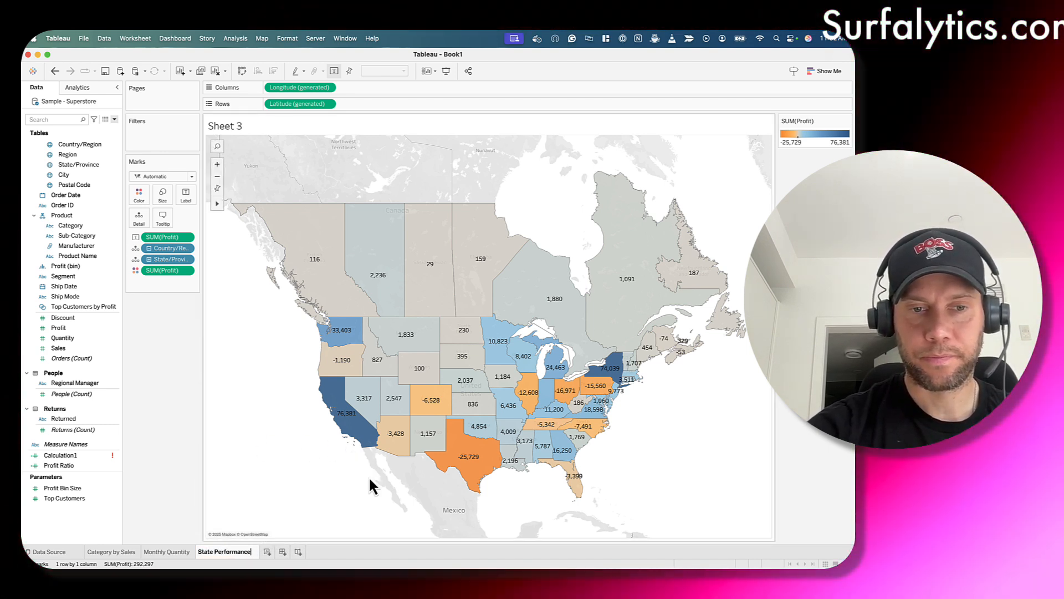
{"action": "key", "text": "Return"}
{"action": "mouse_move", "coordinate": [492, 364]}
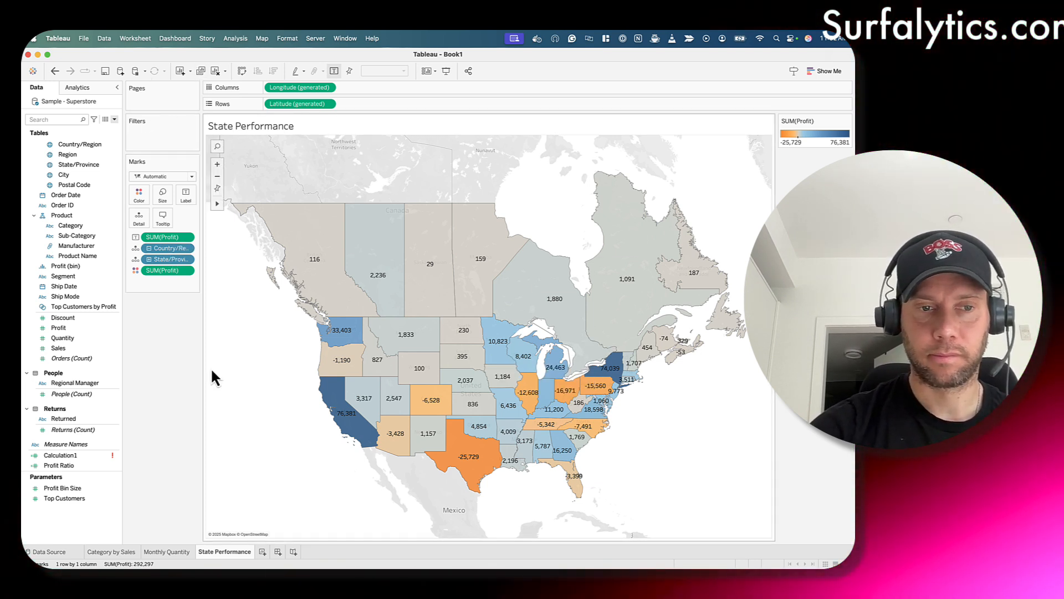
Apply the Category by Sales year filter on Order Date to all worksheets using this data source and check the other sheets.
{"action": "left_click", "coordinate": [121, 554]}
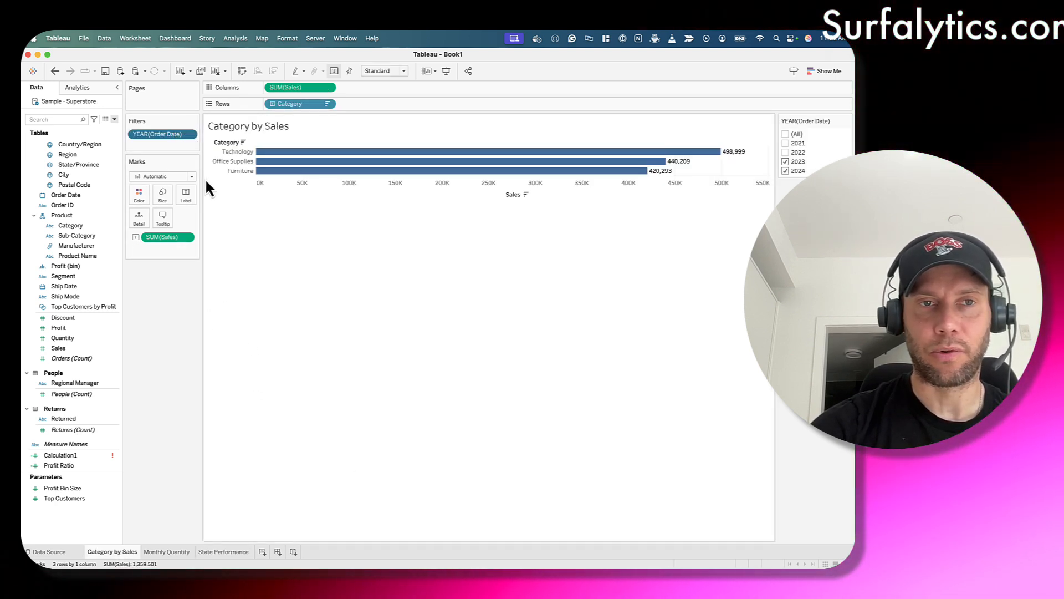
{"action": "left_click", "coordinate": [189, 136]}
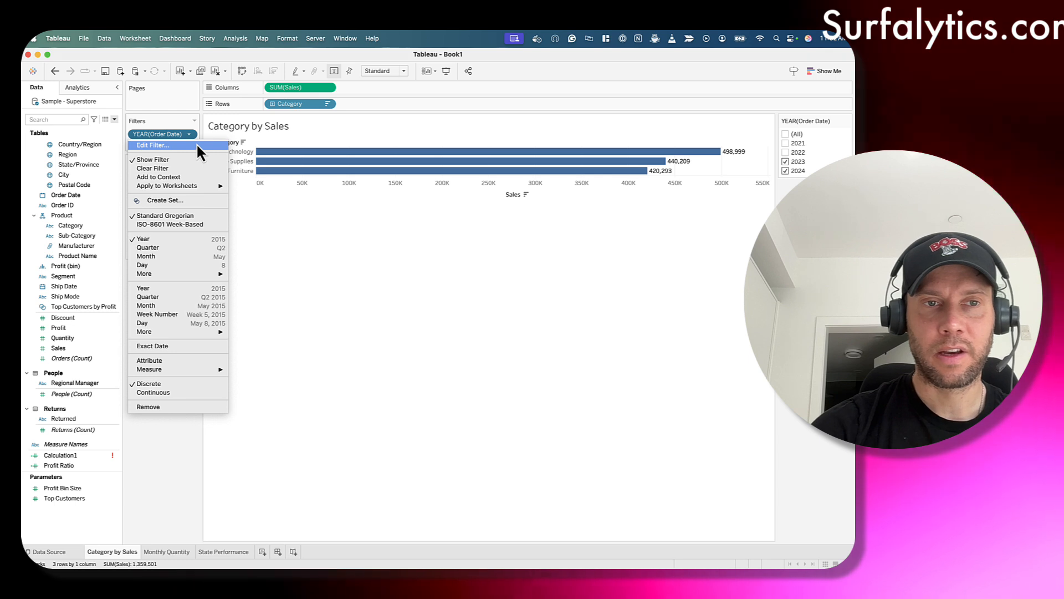
{"action": "mouse_move", "coordinate": [213, 187]}
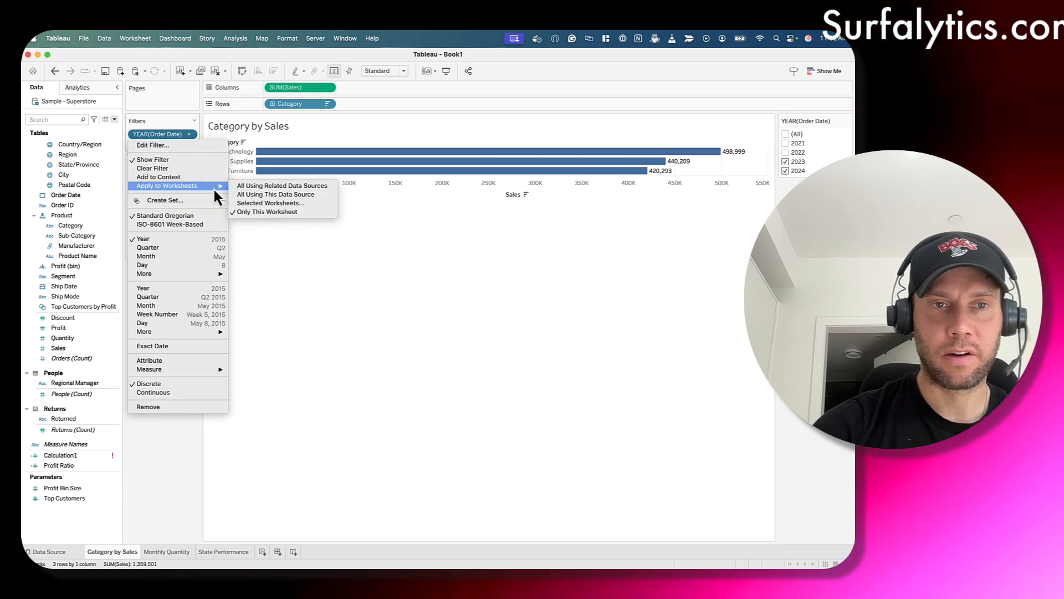
{"action": "left_click", "coordinate": [324, 192]}
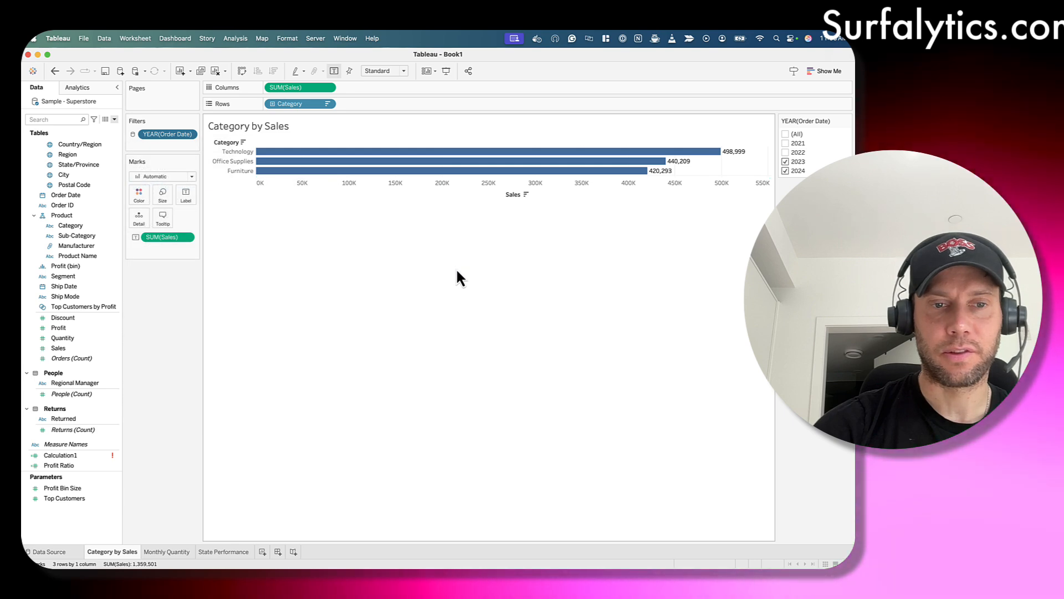
{"action": "left_click", "coordinate": [167, 551]}
{"action": "left_click", "coordinate": [226, 551]}
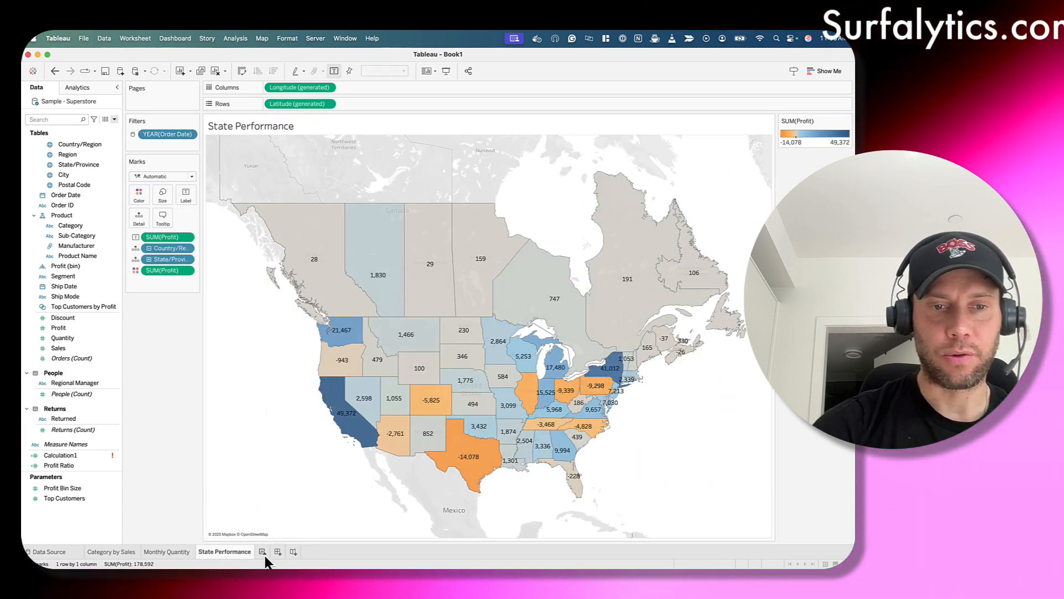
Create a new dashboard and review its size presets and the objects that can be added.
{"action": "left_click", "coordinate": [277, 553]}
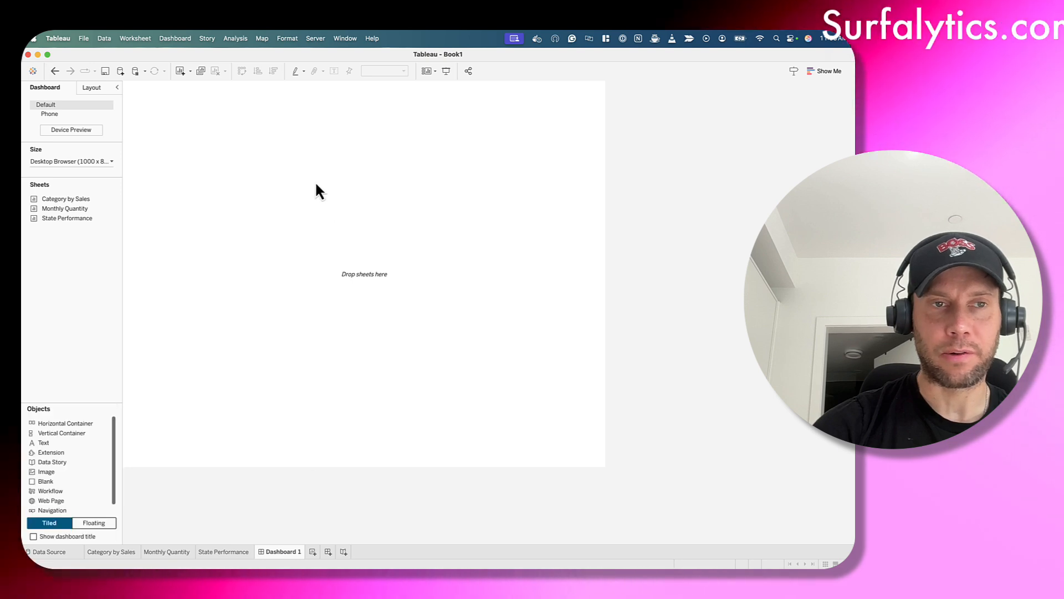
{"action": "left_click", "coordinate": [96, 160]}
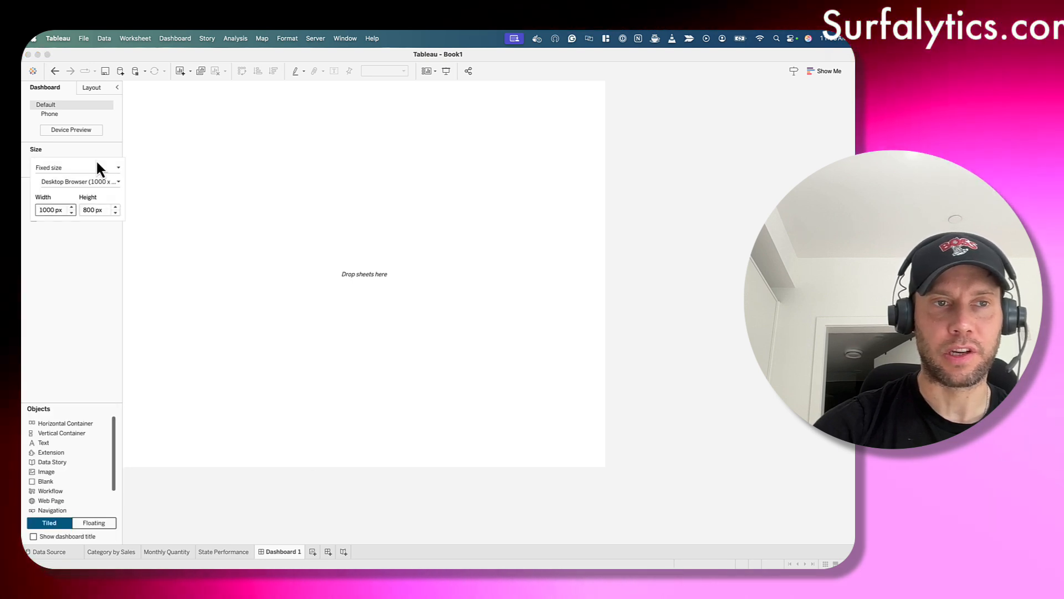
{"action": "left_click", "coordinate": [110, 182]}
{"action": "left_click", "coordinate": [233, 167]}
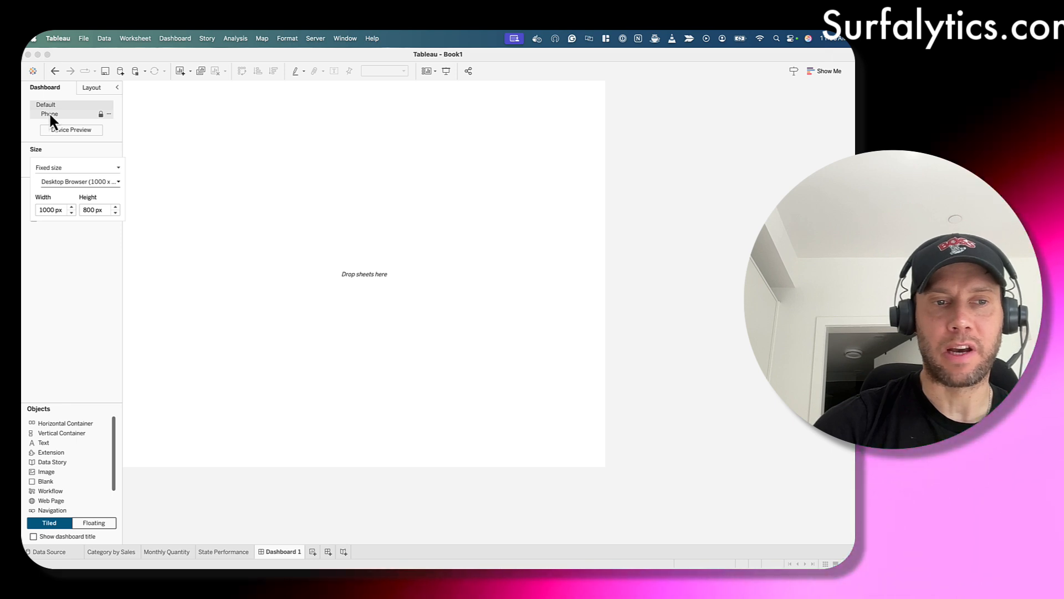
{"action": "left_click", "coordinate": [200, 310]}
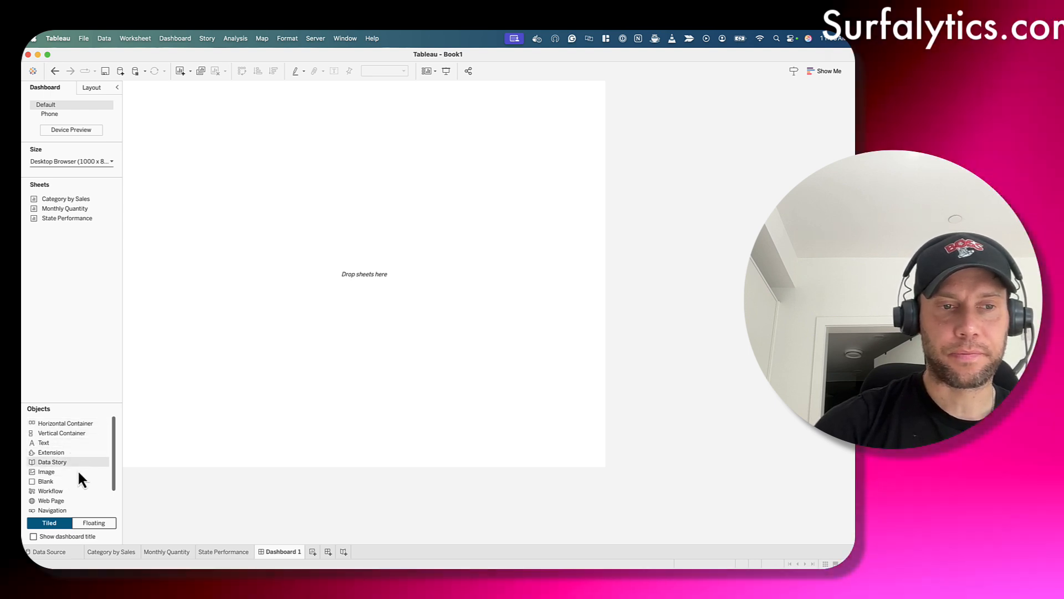
{"action": "scroll", "coordinate": [65, 491], "scroll_direction": "down", "scroll_amount": 3}
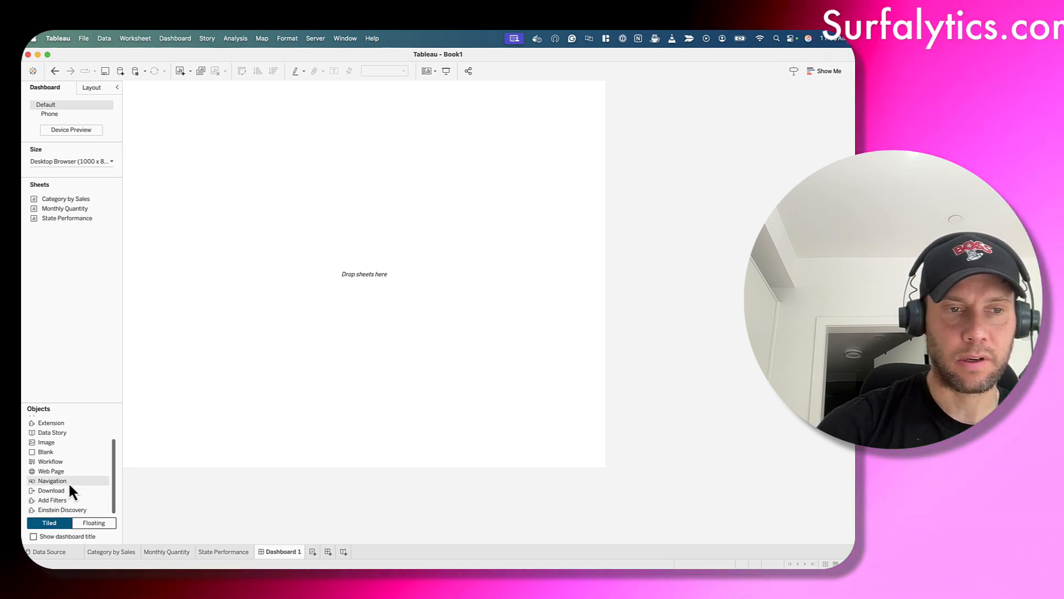
{"action": "scroll", "coordinate": [69, 481], "scroll_direction": "up", "scroll_amount": 3}
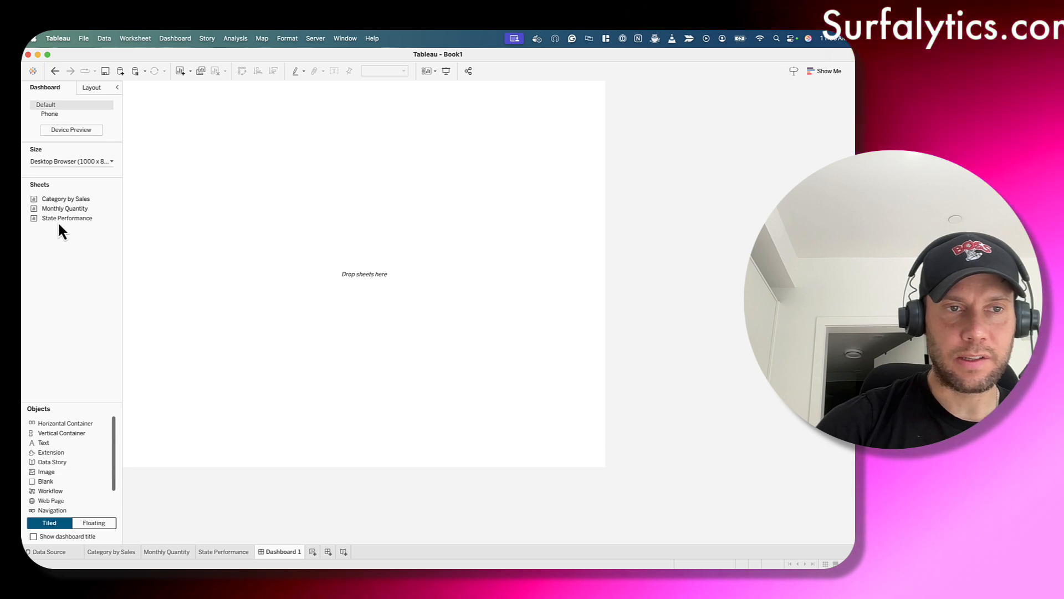
Place Monthly Quantity on the dashboard, with State Performance below it and Category by Sales to the right of the map.
{"action": "mouse_move", "coordinate": [59, 200]}
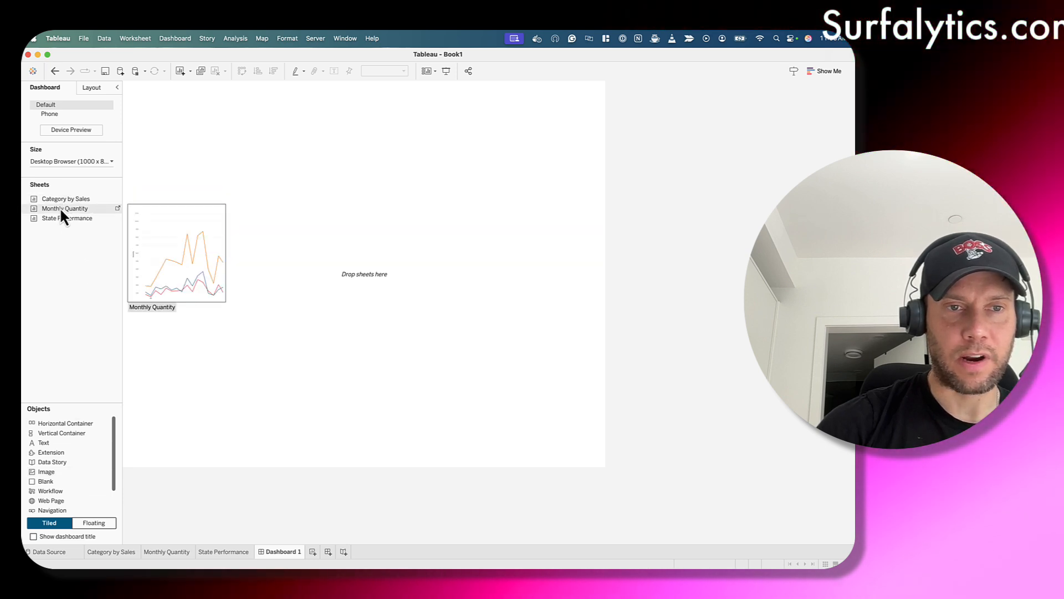
{"action": "left_click_drag", "start_coordinate": [59, 208], "coordinate": [300, 118]}
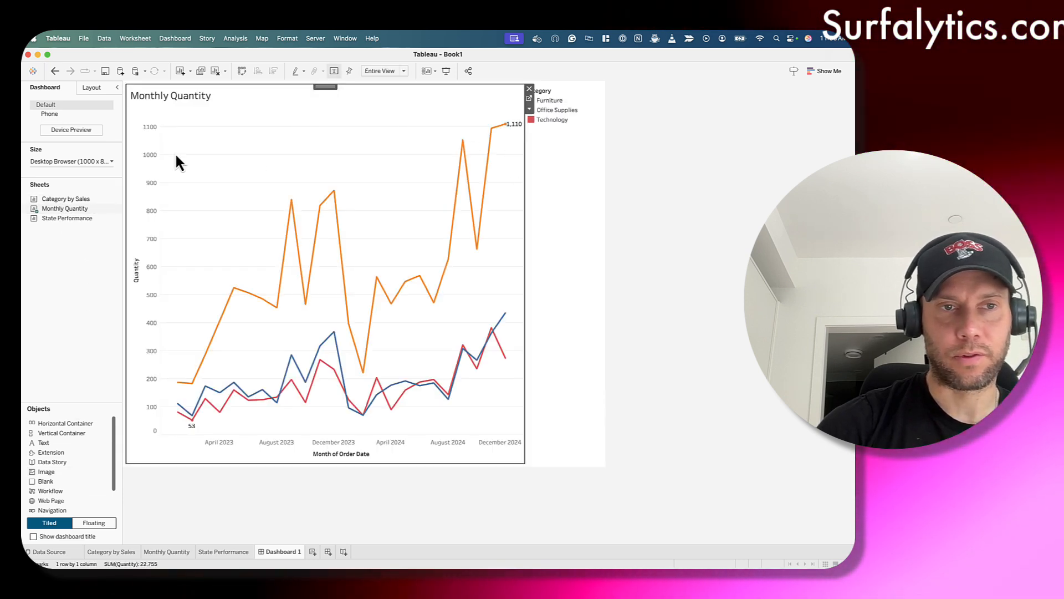
{"action": "mouse_move", "coordinate": [64, 215]}
{"action": "left_click_drag", "start_coordinate": [64, 218], "coordinate": [245, 433]}
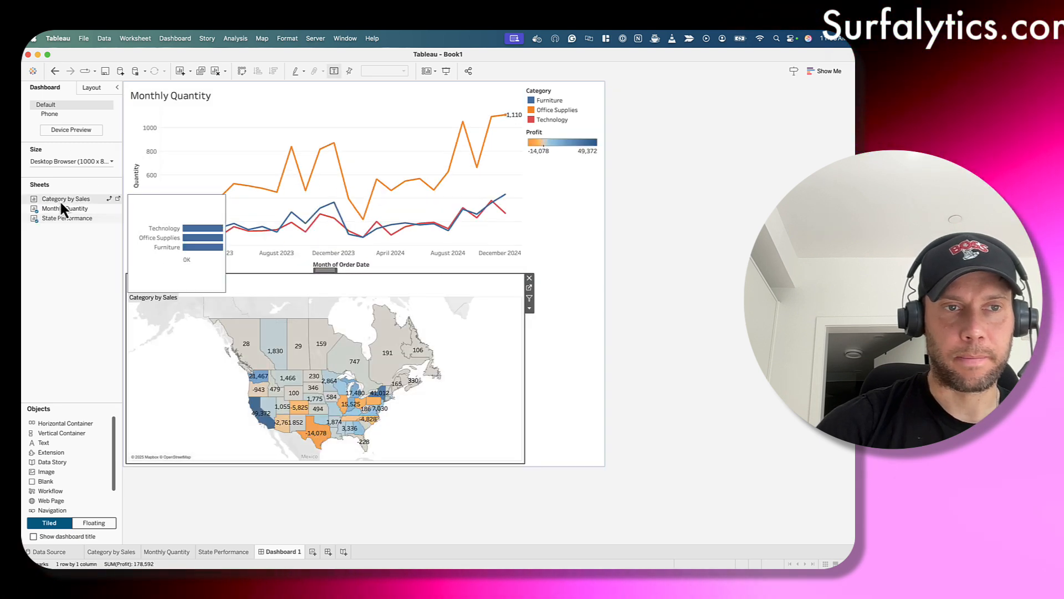
{"action": "left_click_drag", "start_coordinate": [58, 199], "coordinate": [501, 296]}
{"action": "left_click_drag", "start_coordinate": [473, 359], "coordinate": [473, 359]}
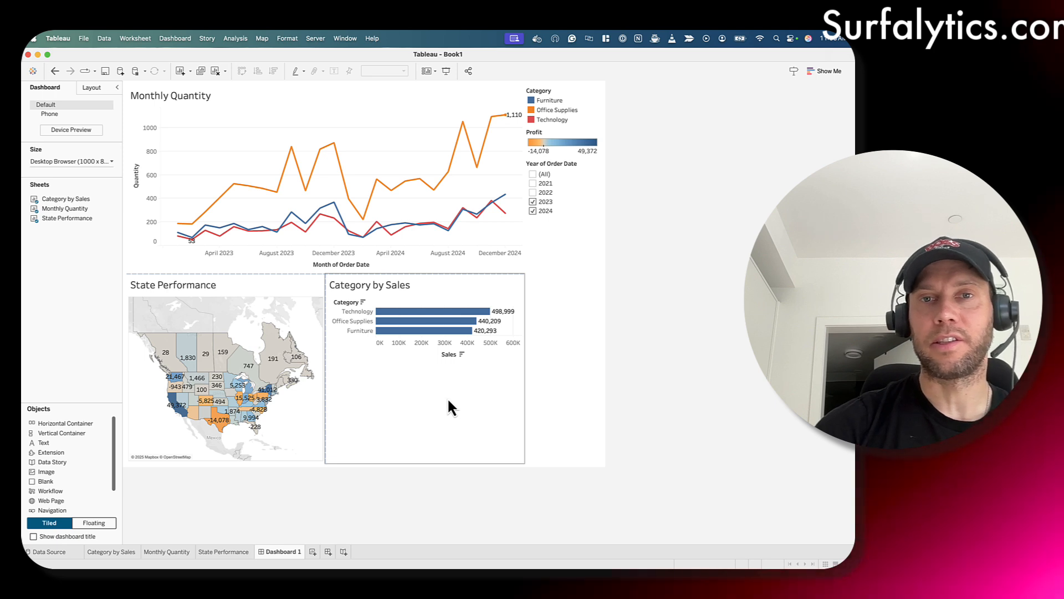
{"action": "left_click", "coordinate": [555, 333]}
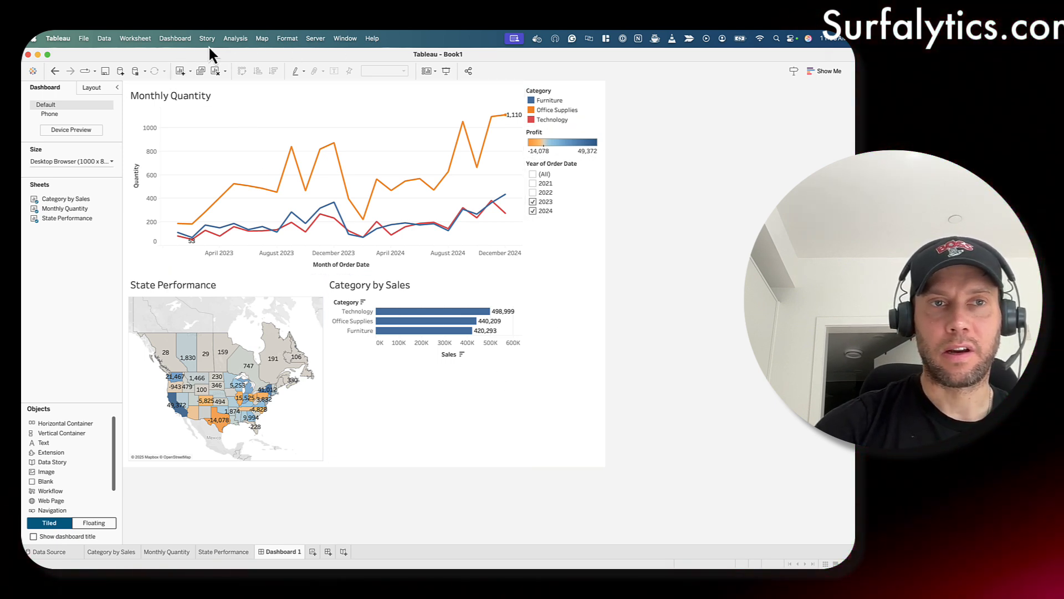
Show the grid on the dashboard.
{"action": "left_click", "coordinate": [174, 38]}
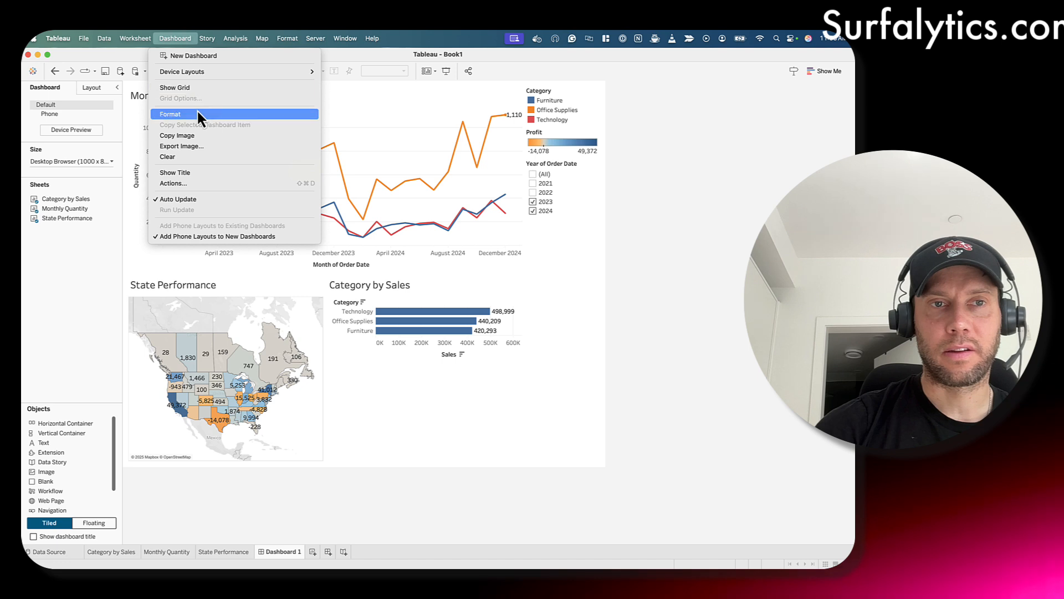
{"action": "left_click", "coordinate": [208, 89]}
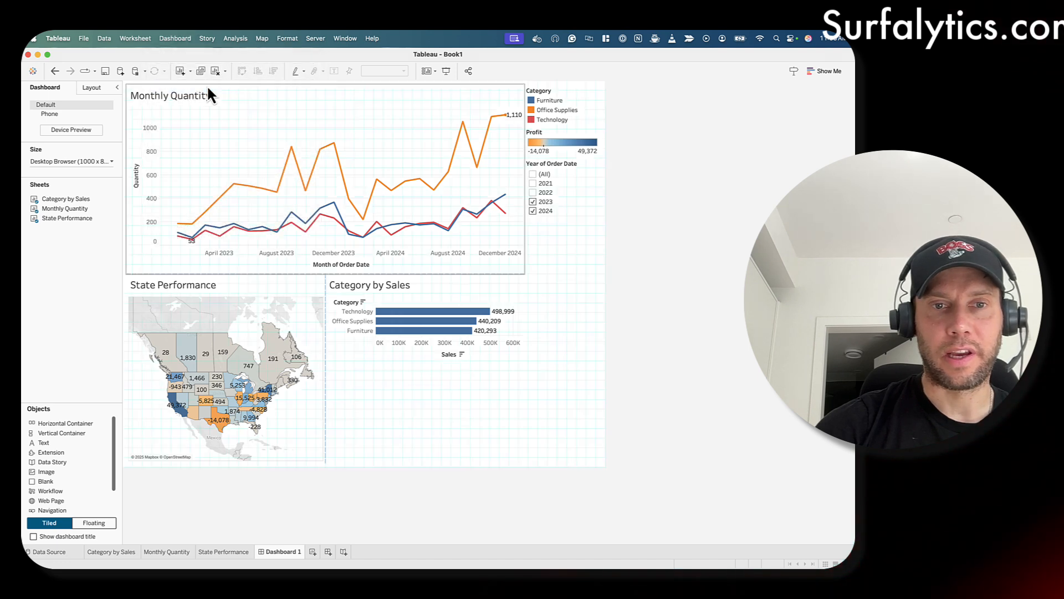
{"action": "left_click", "coordinate": [175, 39]}
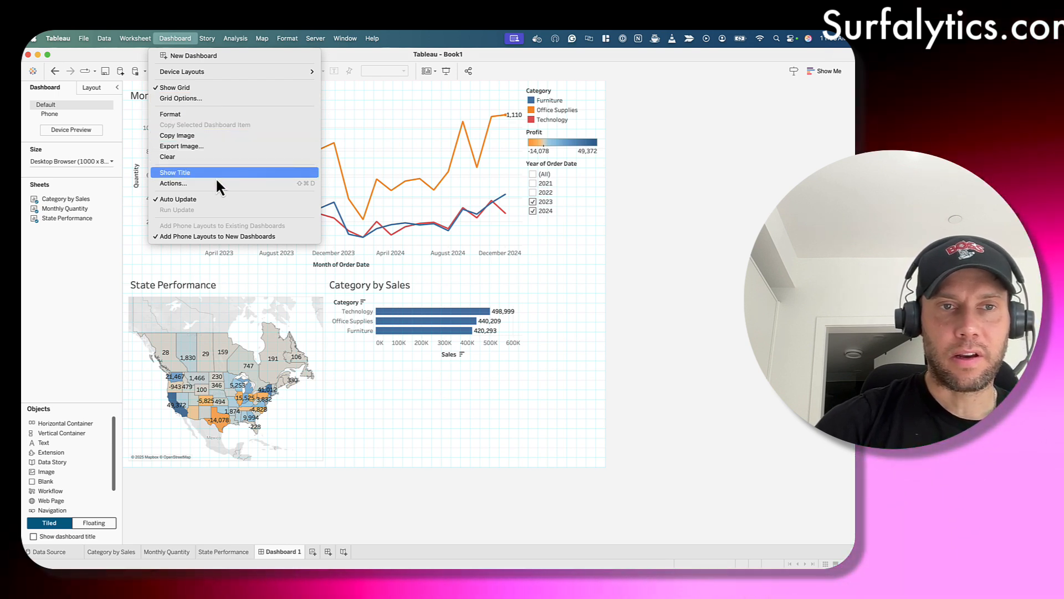
{"action": "key", "text": "Escape"}
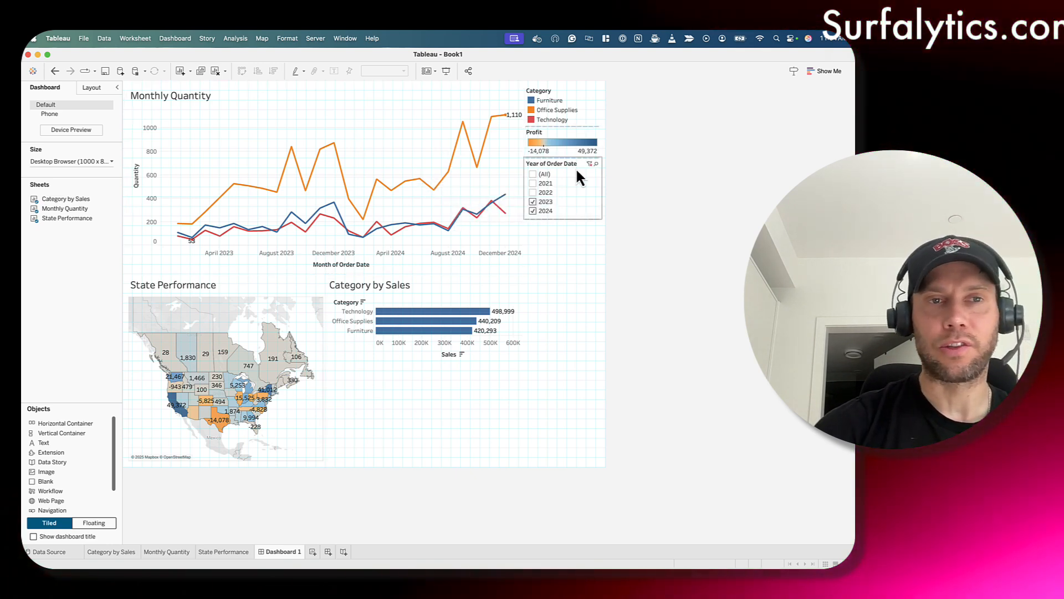
Set the Category by Sales chart on the dashboard to fit Entire View.
{"action": "left_click", "coordinate": [348, 145]}
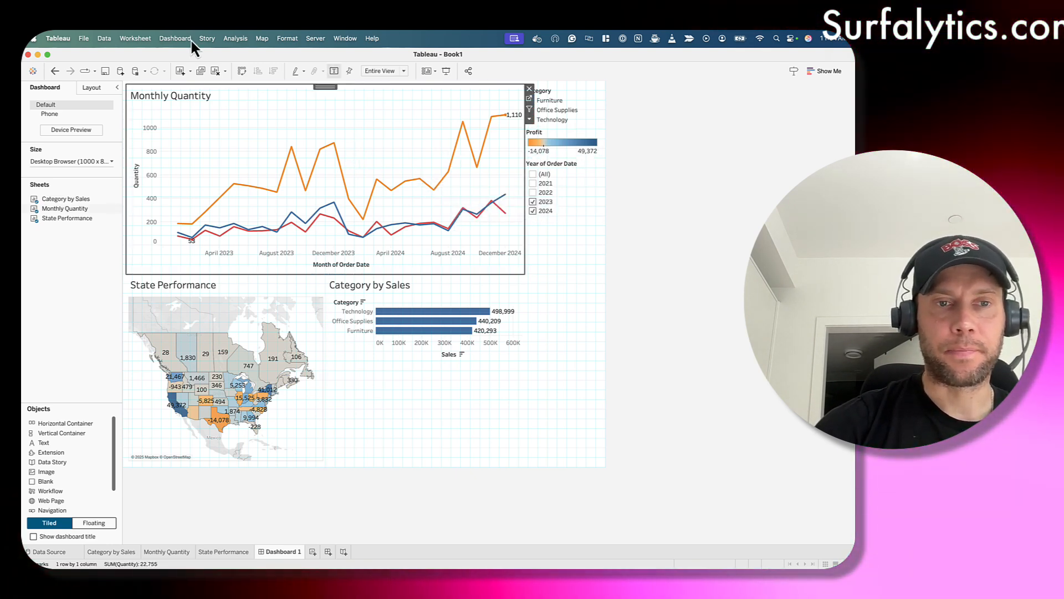
{"action": "left_click", "coordinate": [395, 397]}
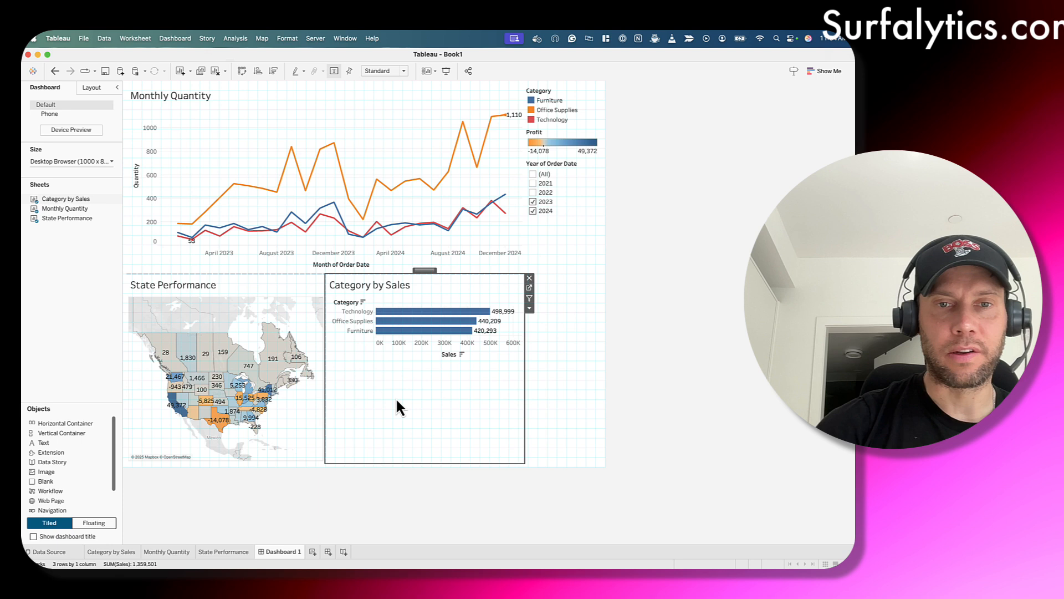
{"action": "left_click", "coordinate": [530, 310]}
{"action": "mouse_move", "coordinate": [581, 335]}
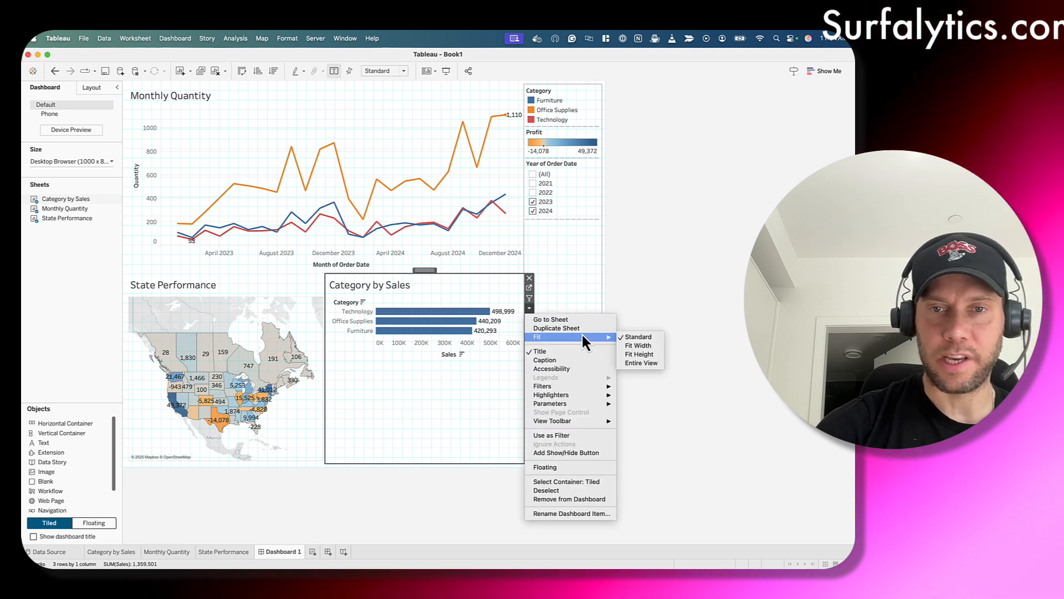
{"action": "left_click", "coordinate": [656, 362]}
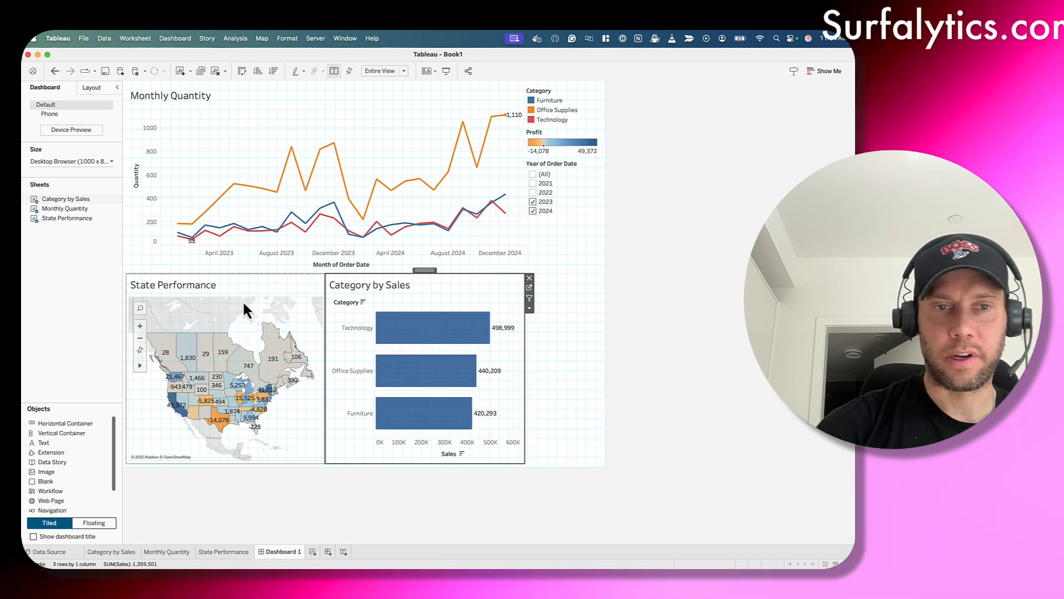
Show the title on the dashboard.
{"action": "left_click", "coordinate": [295, 301]}
{"action": "left_click", "coordinate": [584, 284]}
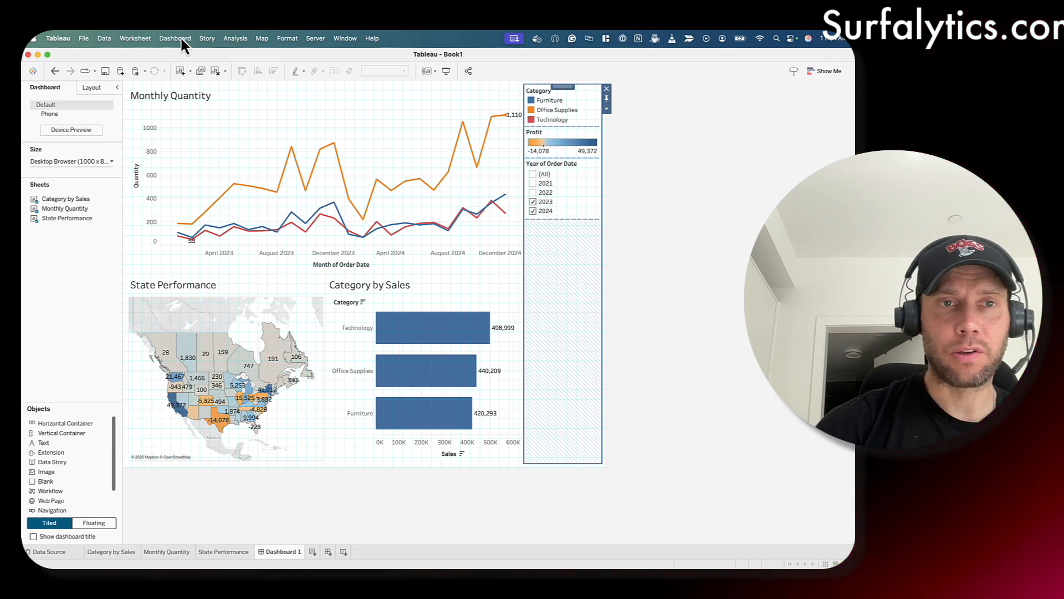
{"action": "left_click", "coordinate": [180, 36]}
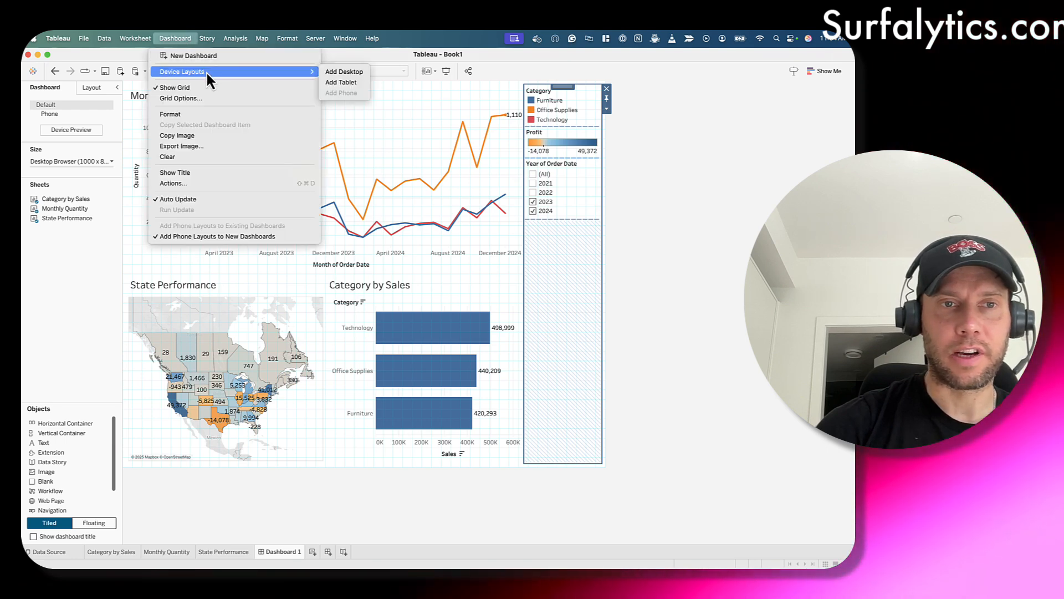
{"action": "left_click", "coordinate": [219, 173]}
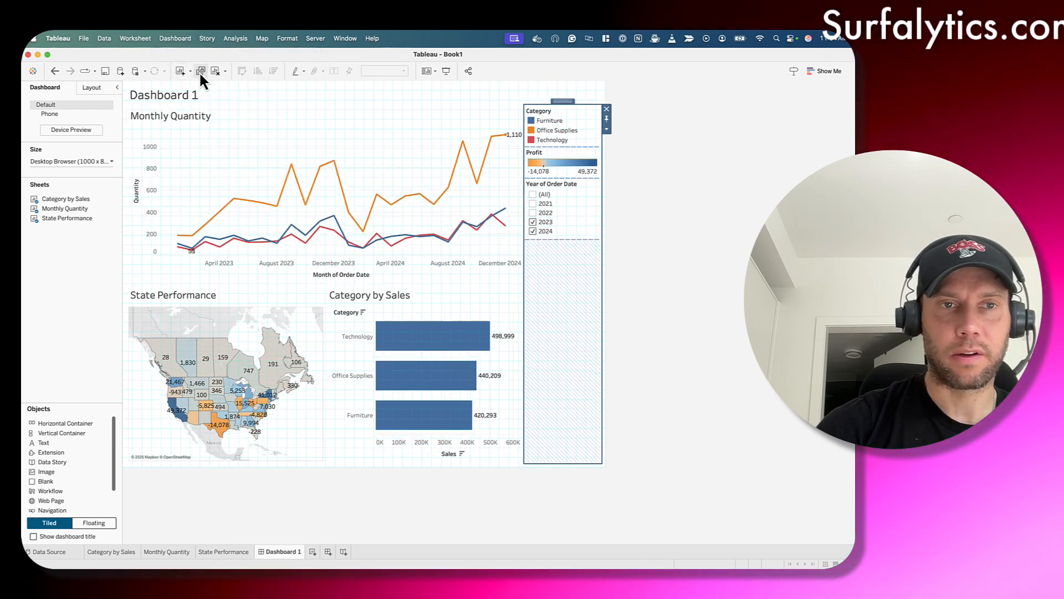
Replace the default dashboard title text with "Our 1sr dAshboard".
{"action": "double_click", "coordinate": [190, 95]}
{"action": "type", "text": "Our 1"}
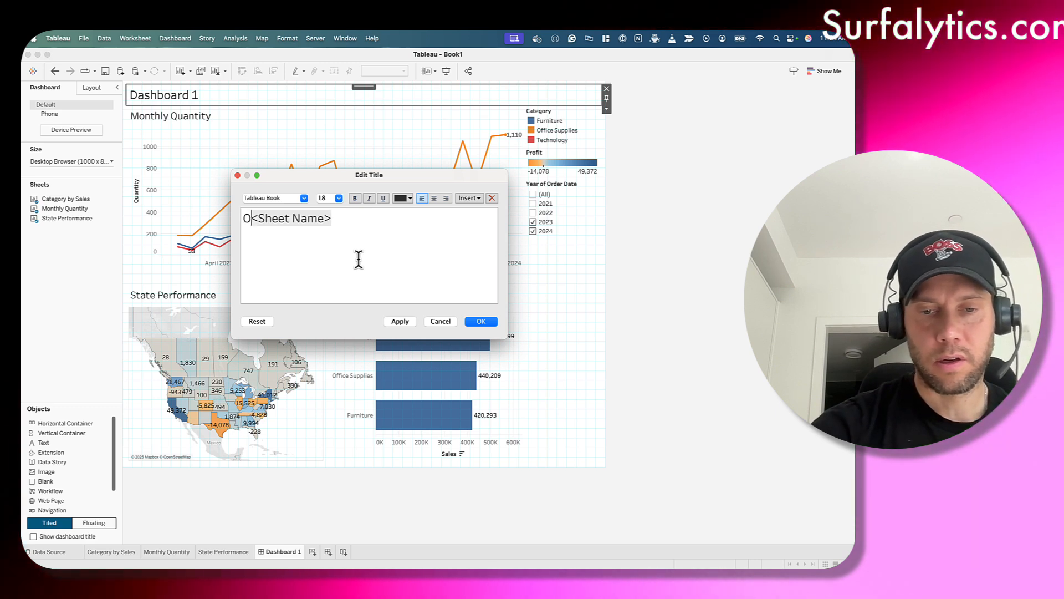
{"action": "type", "text": "sr d"}
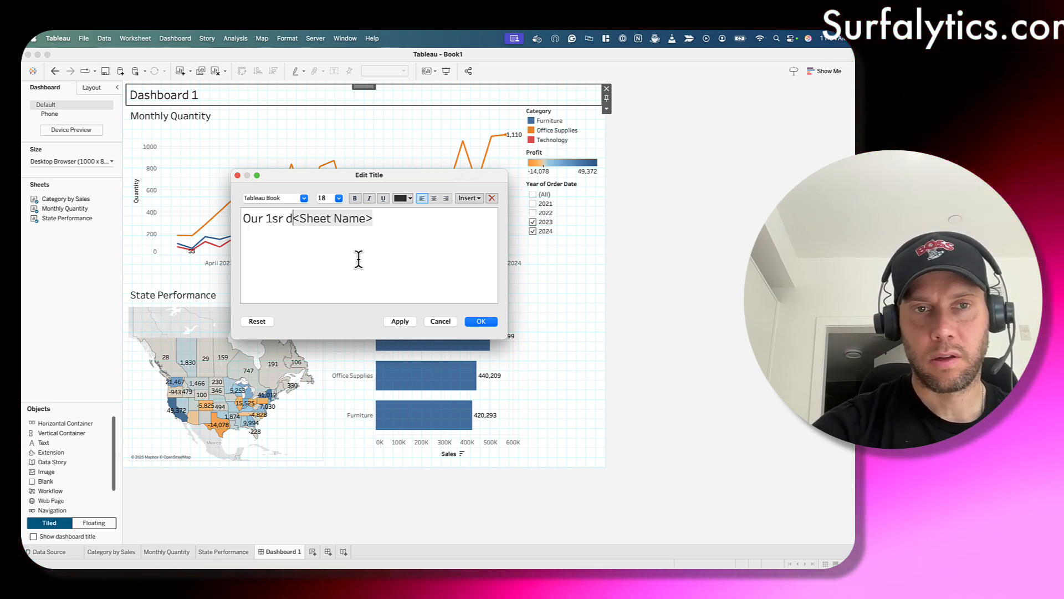
{"action": "type", "text": "s"}
{"action": "key", "text": "BackSpace"}
{"action": "type", "text": "S"}
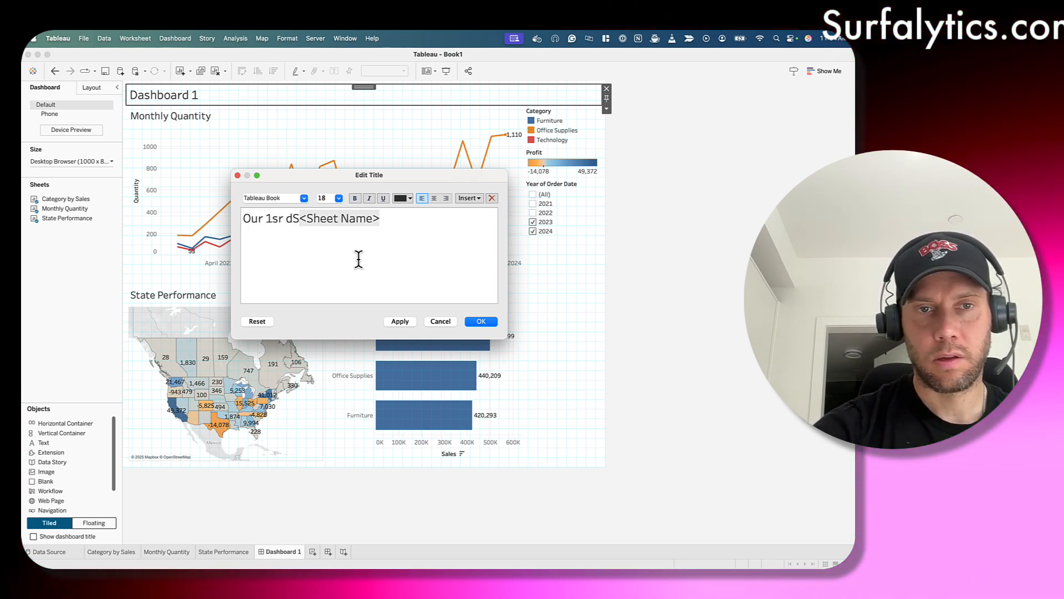
{"action": "key", "text": "BackSpace"}
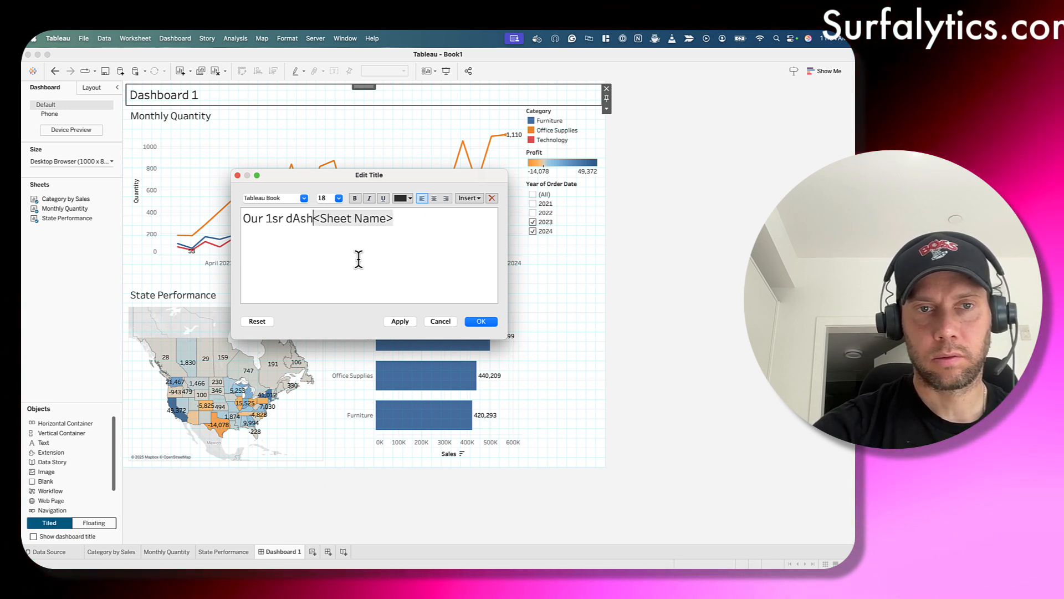
{"action": "key", "text": "BackSpace"}
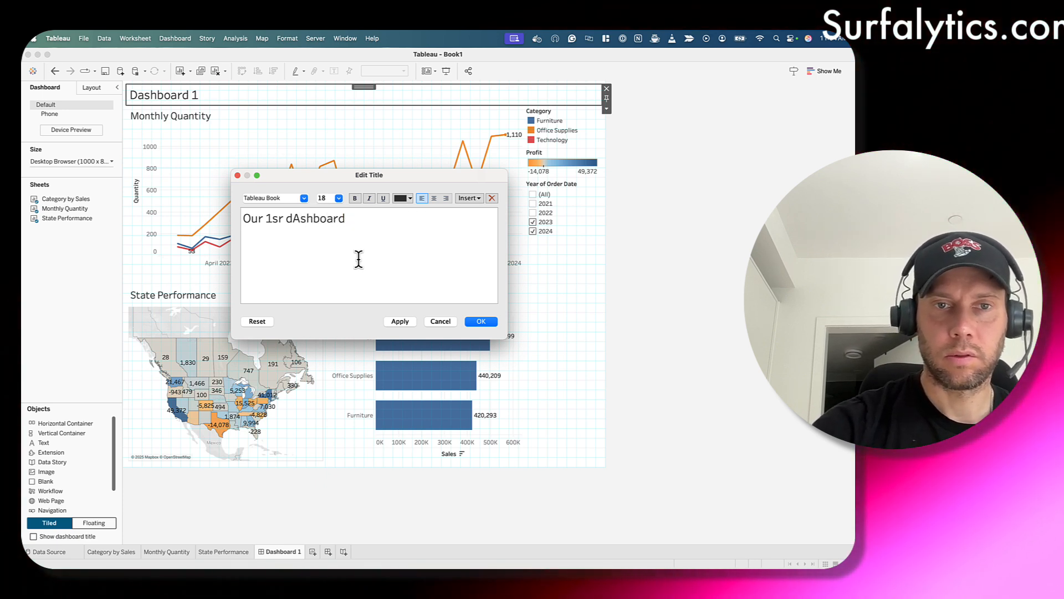
{"action": "left_click", "coordinate": [400, 321]}
{"action": "left_click", "coordinate": [490, 322]}
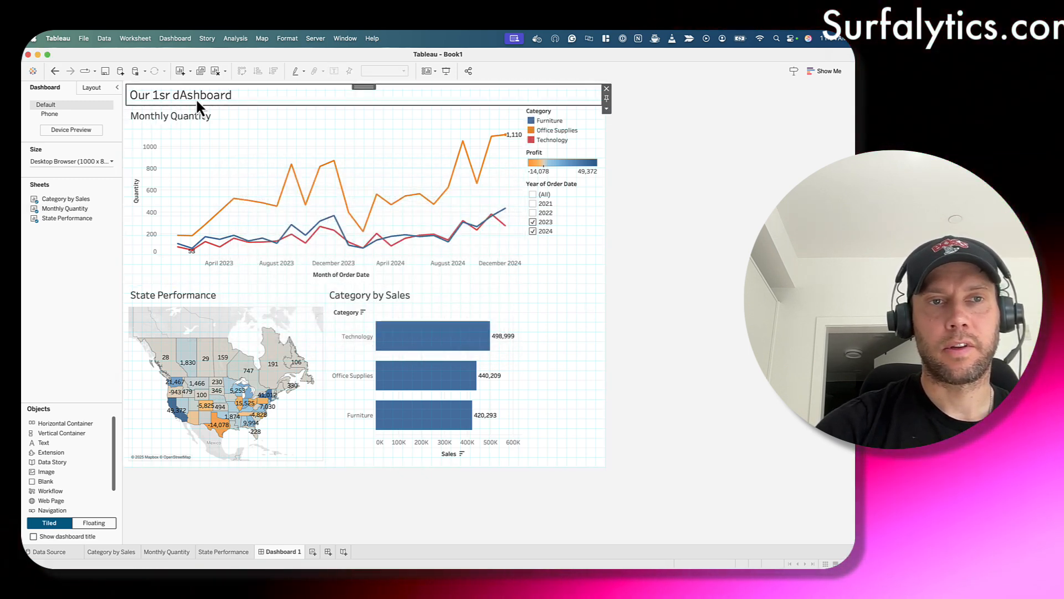
Correct the capitalization and the ordinal in the dashboard title to read "Our 1st dashboard".
{"action": "double_click", "coordinate": [213, 101]}
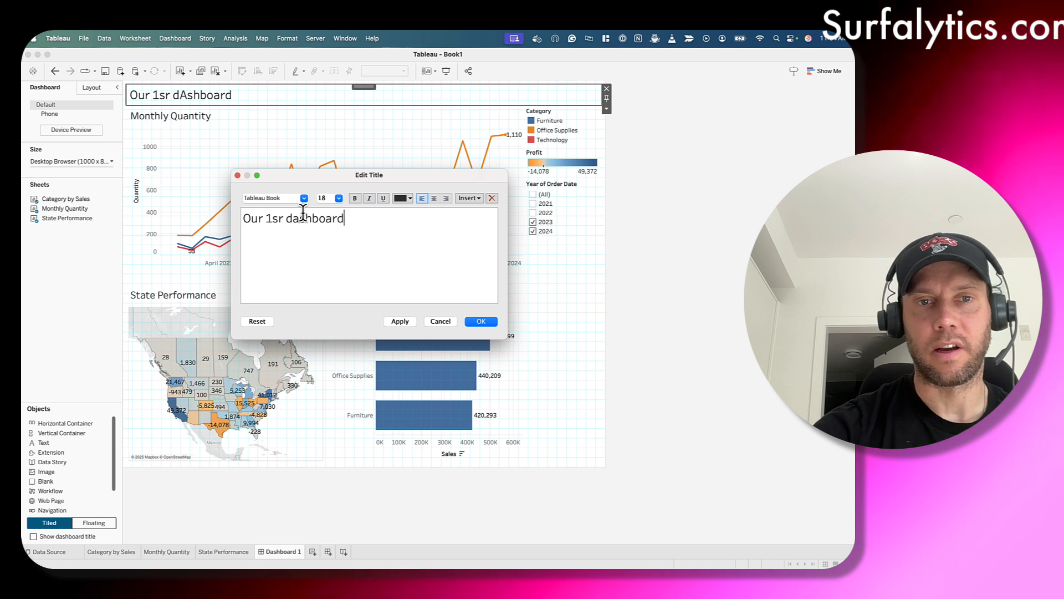
{"action": "left_click", "coordinate": [400, 322]}
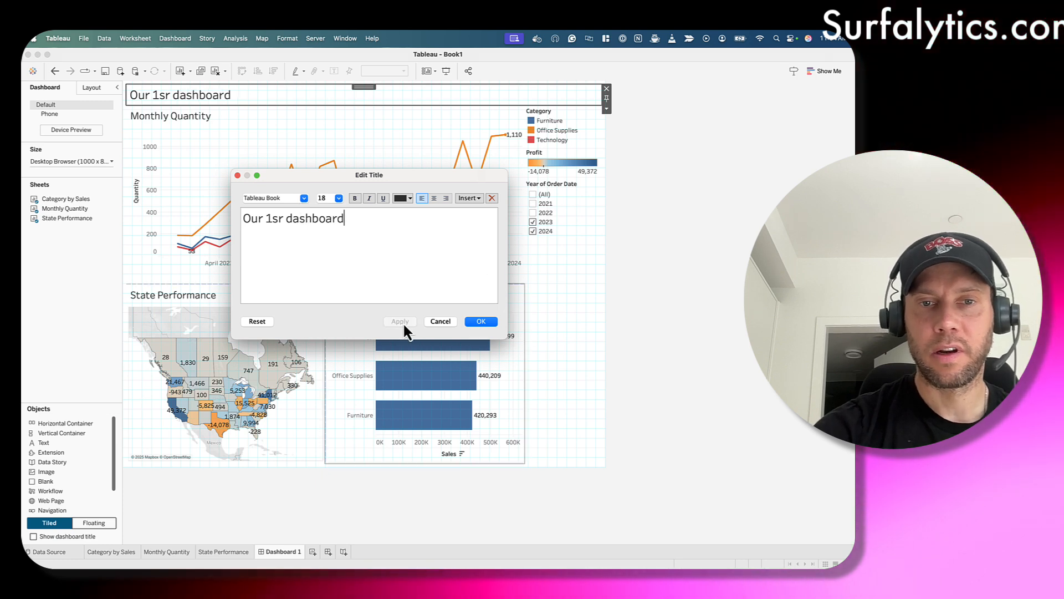
{"action": "left_click", "coordinate": [478, 322]}
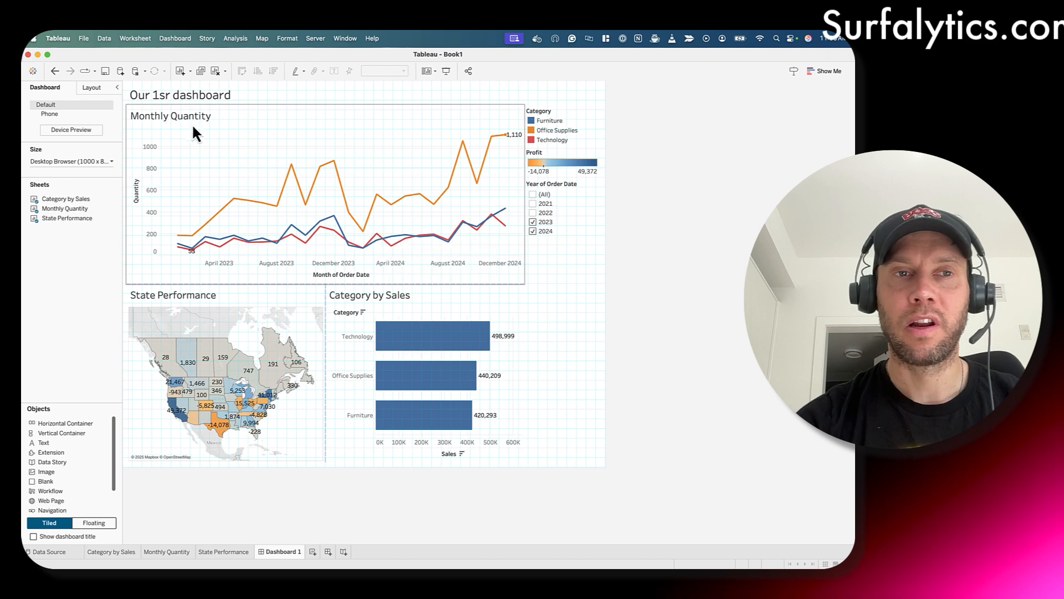
{"action": "double_click", "coordinate": [174, 100]}
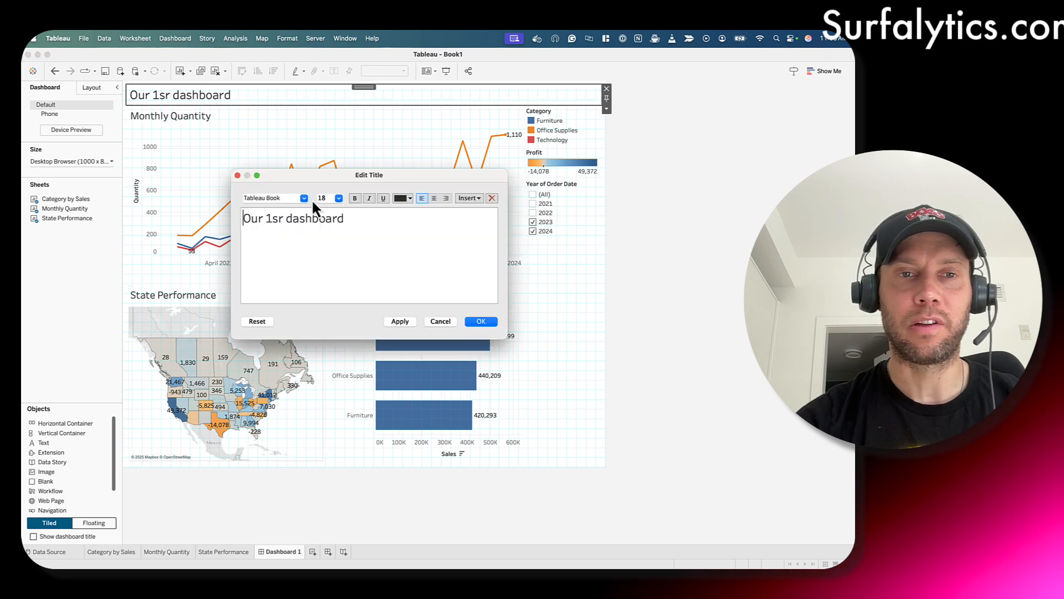
{"action": "left_click", "coordinate": [281, 219]}
{"action": "key", "text": "BackSpace"}
{"action": "type", "text": "t"}
{"action": "left_click", "coordinate": [400, 321]}
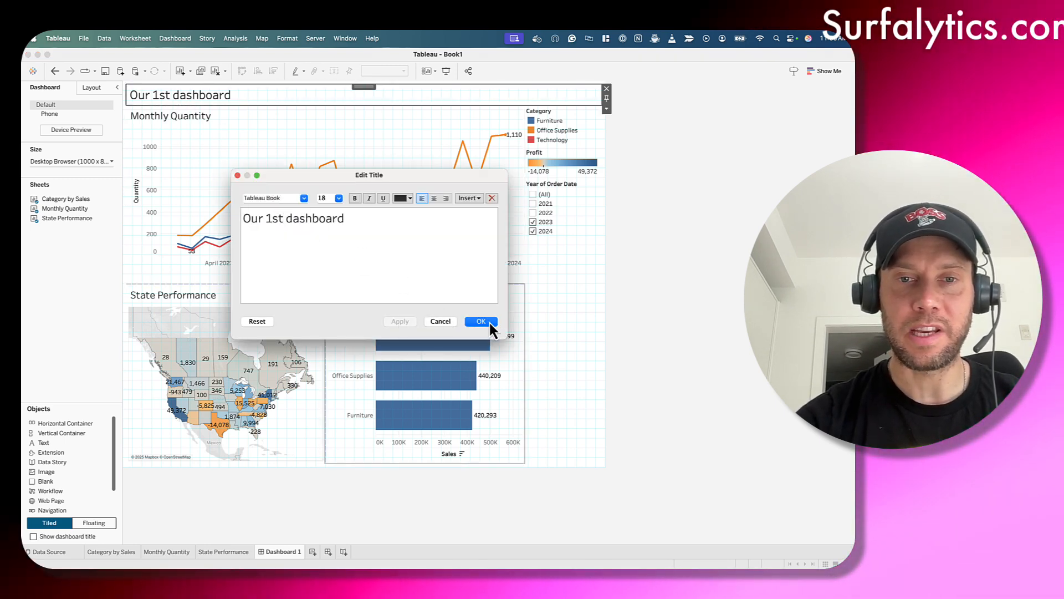
{"action": "left_click", "coordinate": [481, 321]}
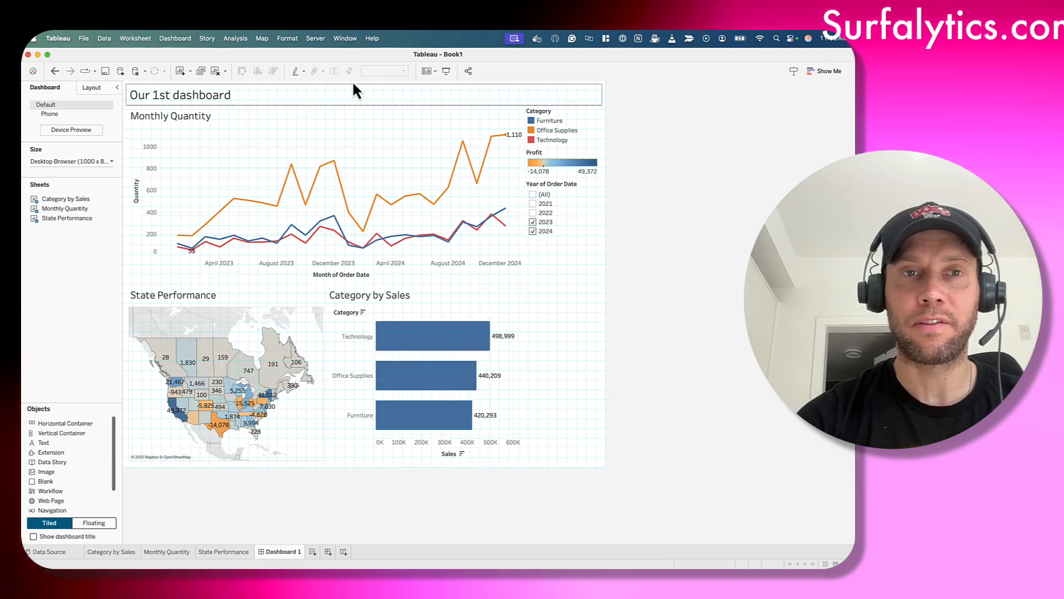
Look over the server publishing options, run the workbook optimizer and review its Take action and Needs review items.
{"action": "left_click", "coordinate": [314, 39]}
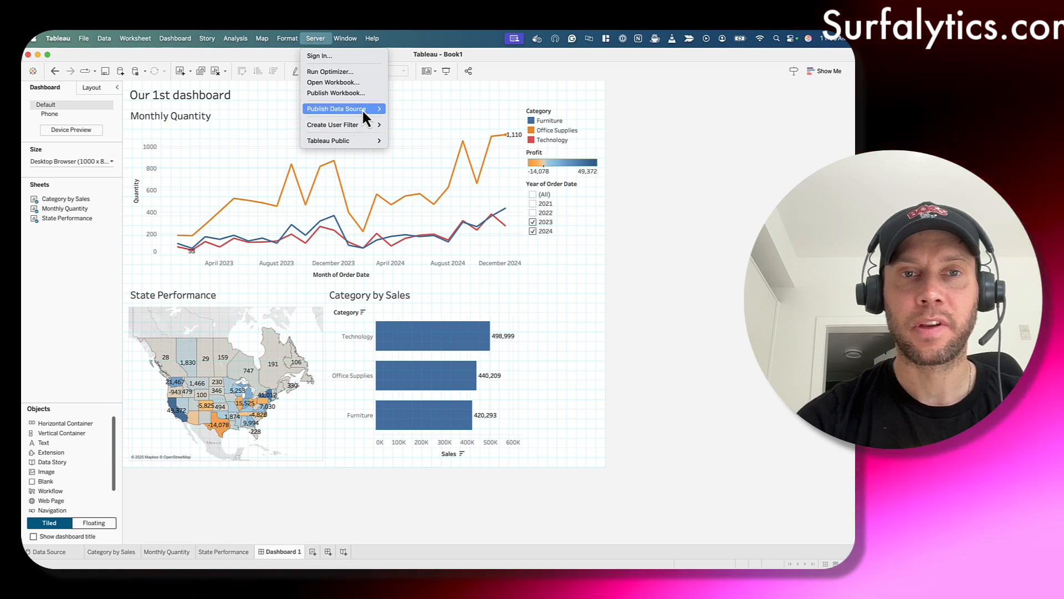
{"action": "mouse_move", "coordinate": [362, 109]}
{"action": "mouse_move", "coordinate": [351, 143]}
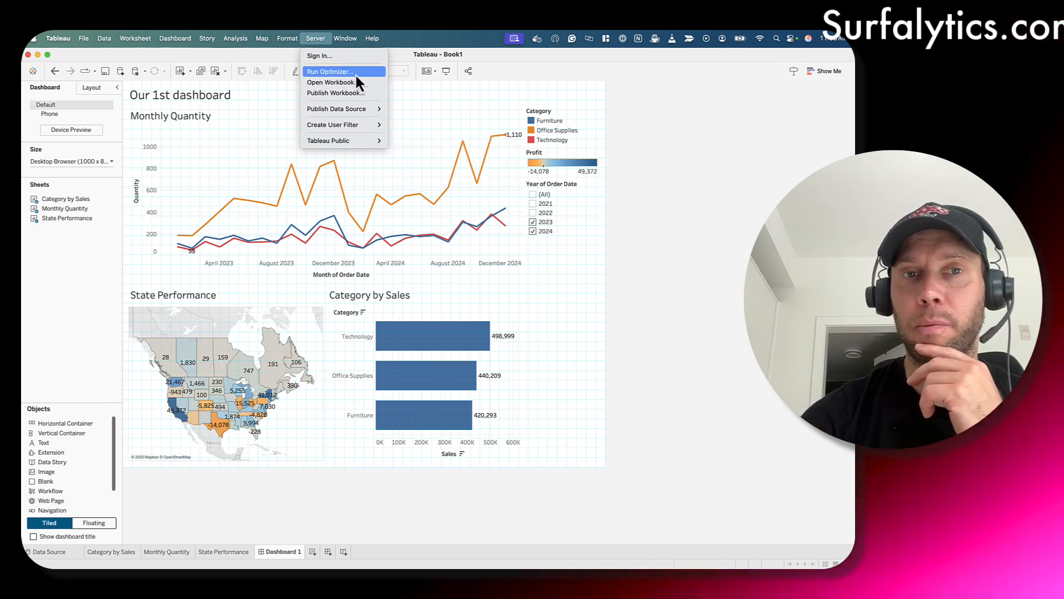
{"action": "left_click", "coordinate": [355, 74]}
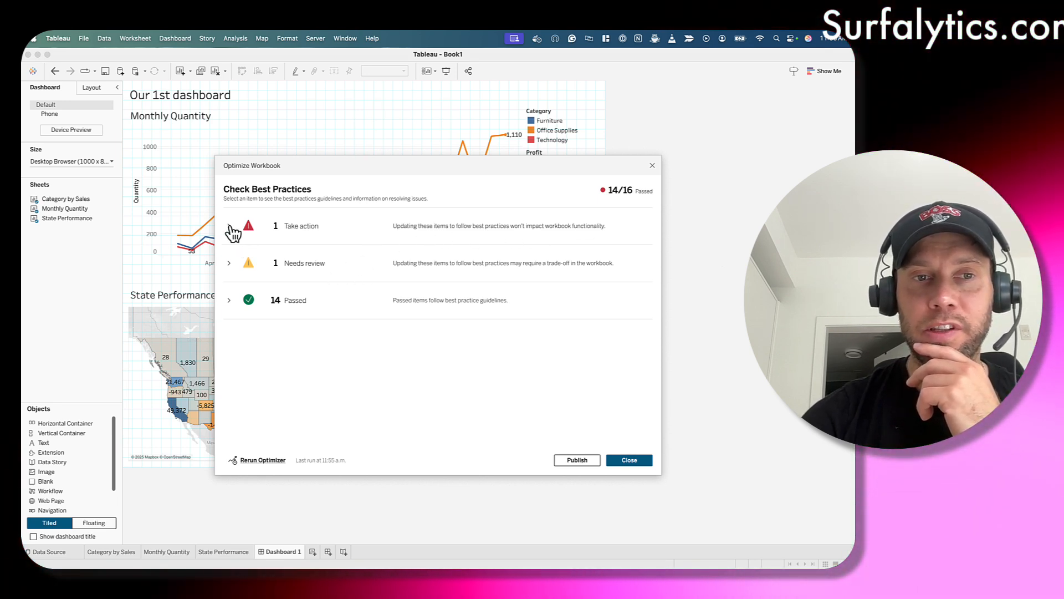
{"action": "left_click", "coordinate": [231, 227]}
{"action": "left_click", "coordinate": [254, 261]}
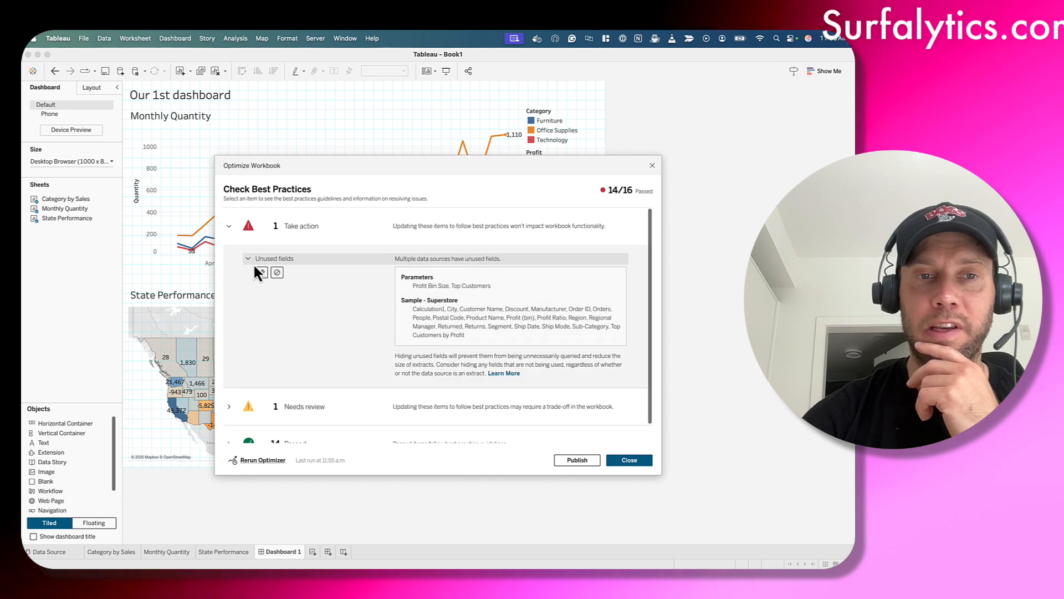
{"action": "scroll", "coordinate": [345, 324], "scroll_direction": "down", "scroll_amount": 1}
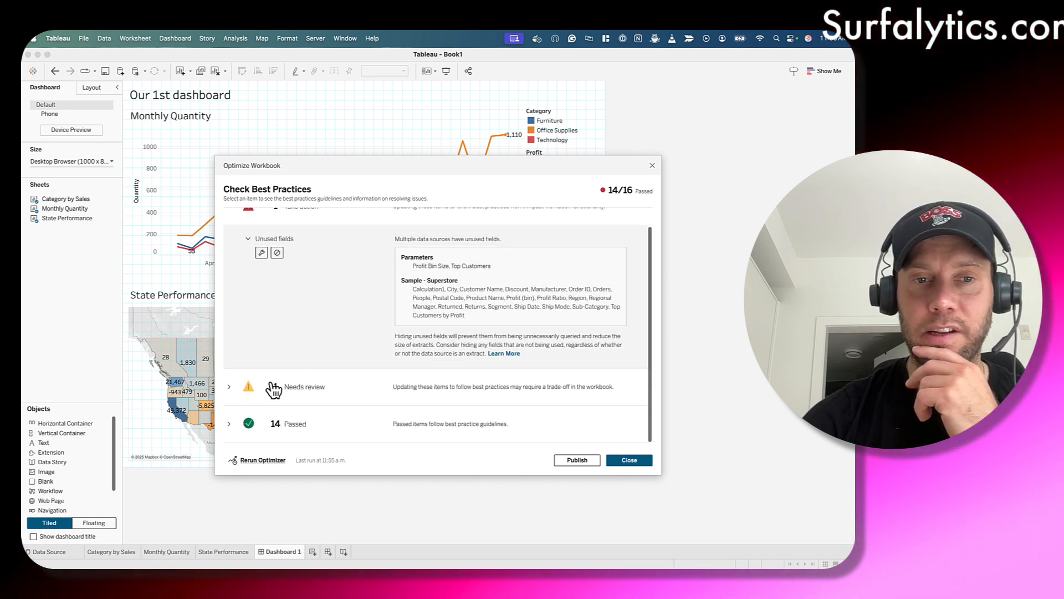
{"action": "left_click", "coordinate": [231, 387]}
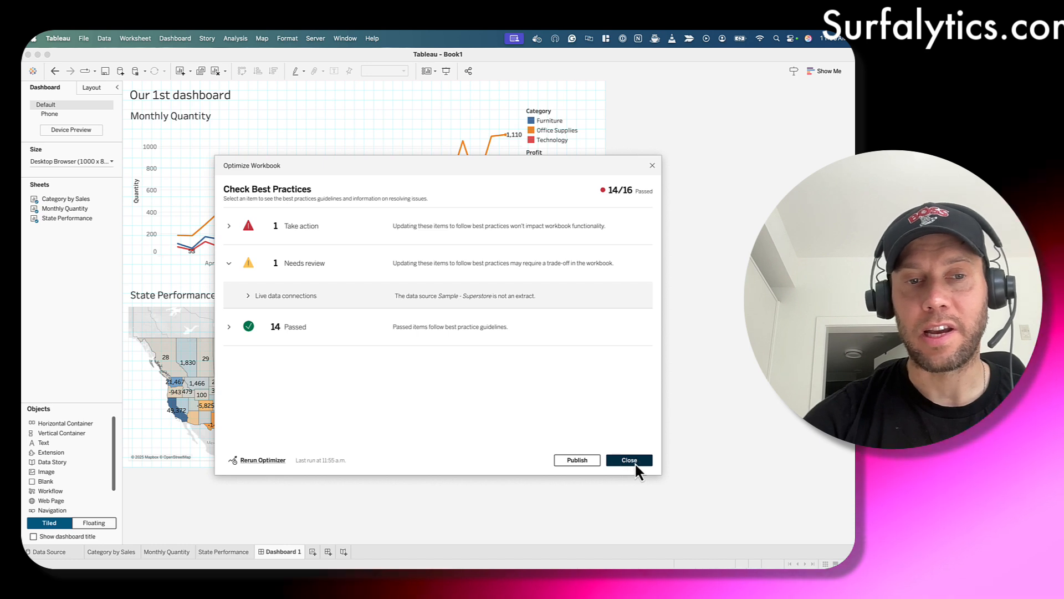
{"action": "left_click", "coordinate": [632, 460]}
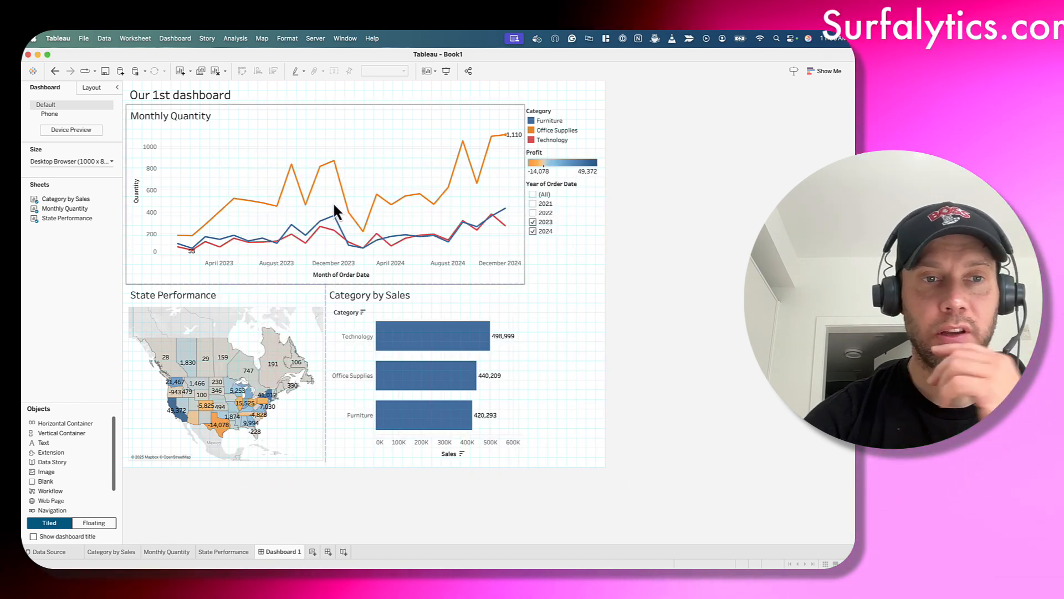
{"action": "left_click", "coordinate": [361, 145]}
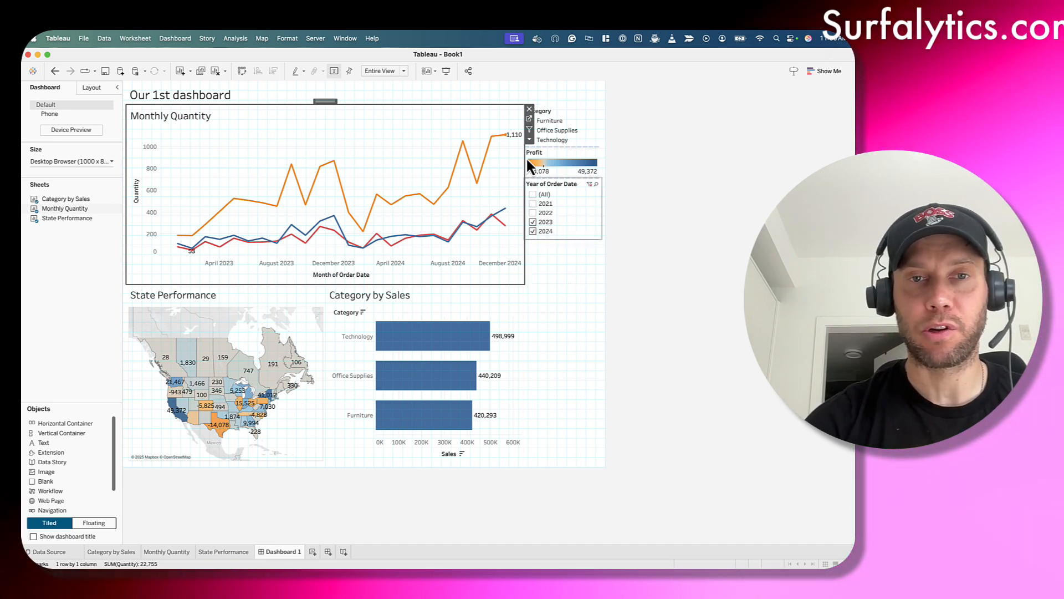
{"action": "mouse_move", "coordinate": [392, 250]}
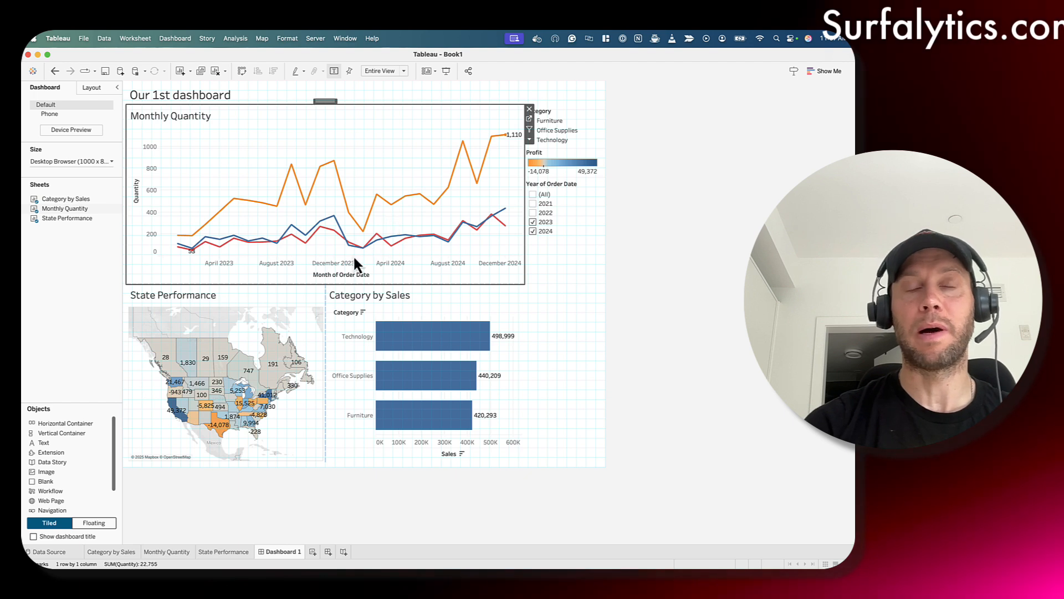
{"action": "mouse_move", "coordinate": [395, 238]}
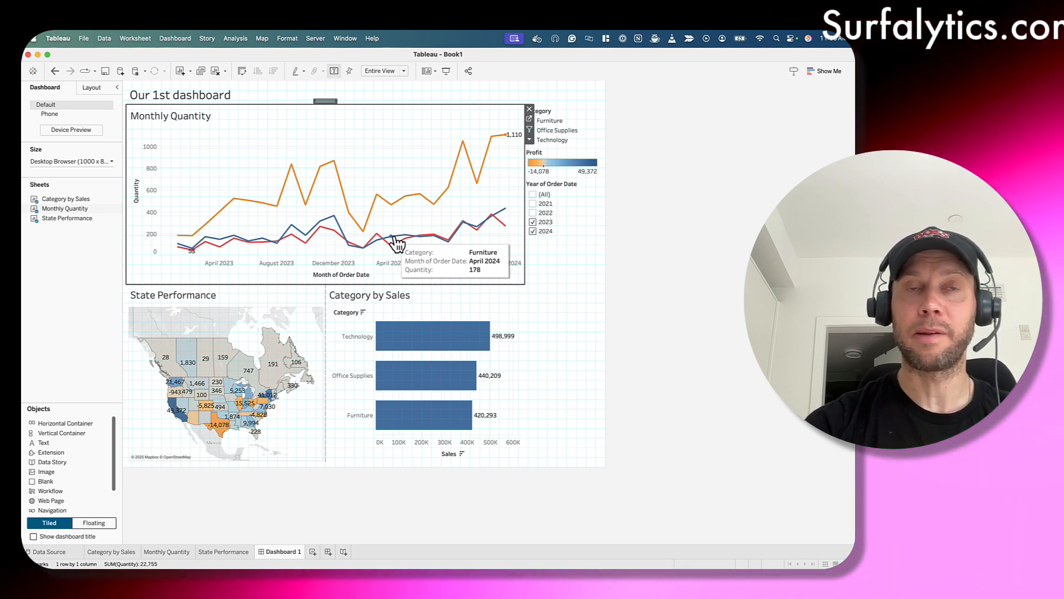
{"action": "left_click", "coordinate": [58, 39]}
{"action": "mouse_move", "coordinate": [79, 39]}
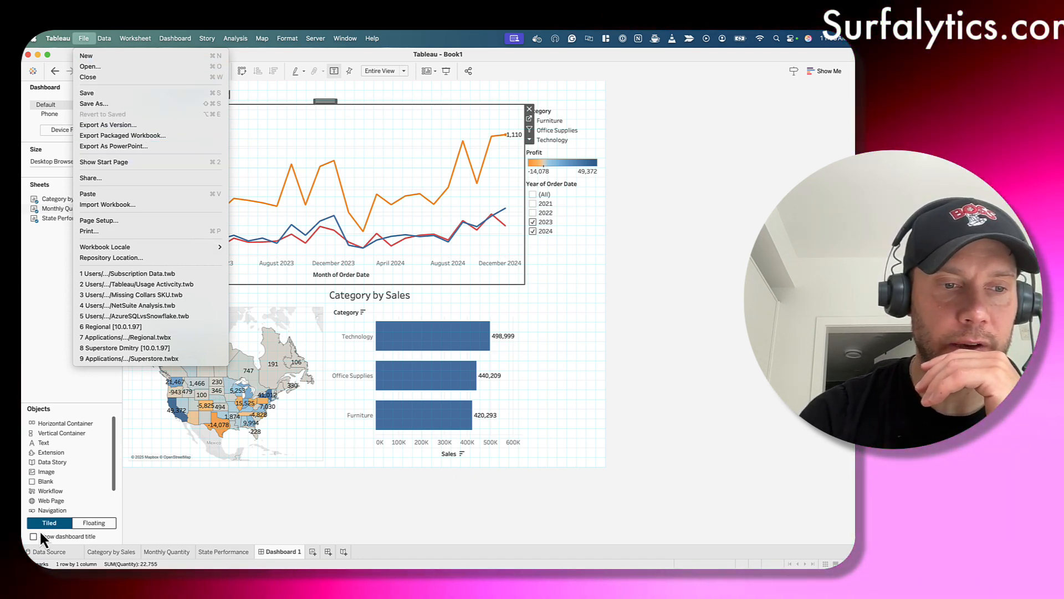
{"action": "left_click", "coordinate": [48, 555]}
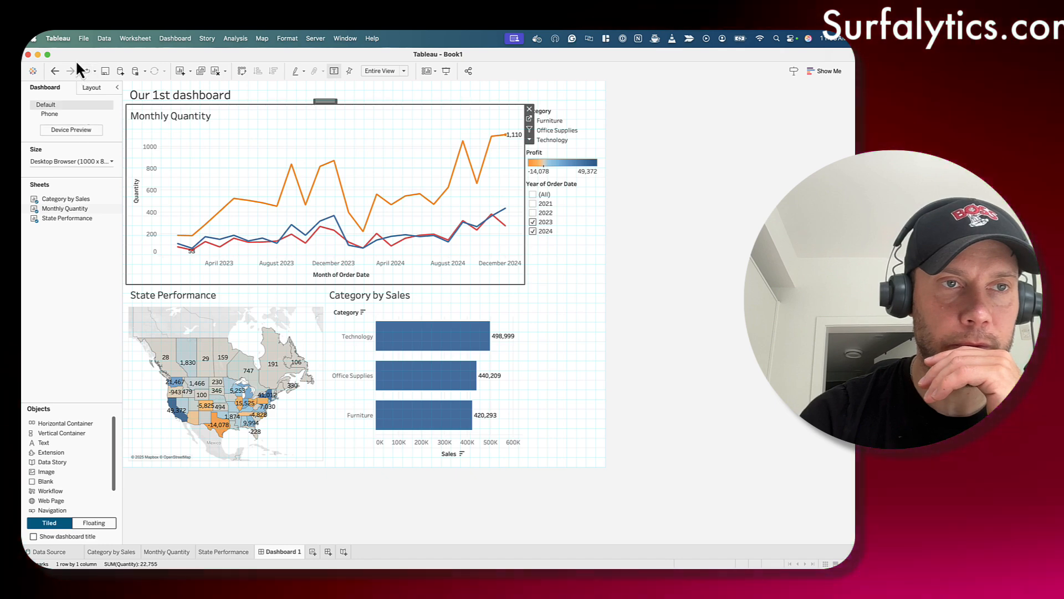
Try to open the recent Superstore workbooks from the start page.
{"action": "left_click", "coordinate": [33, 71]}
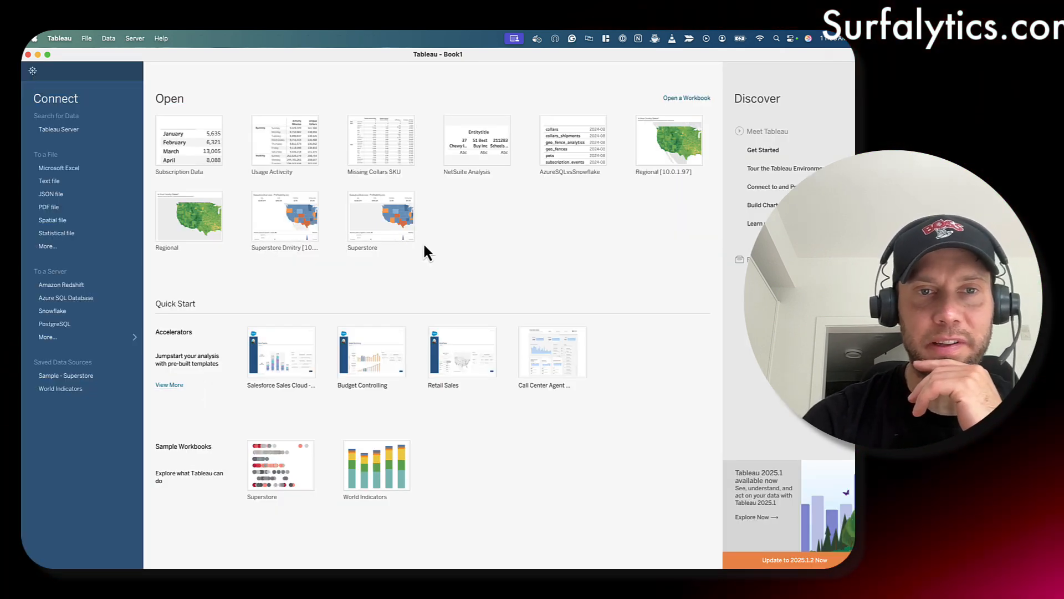
{"action": "left_click", "coordinate": [386, 218]}
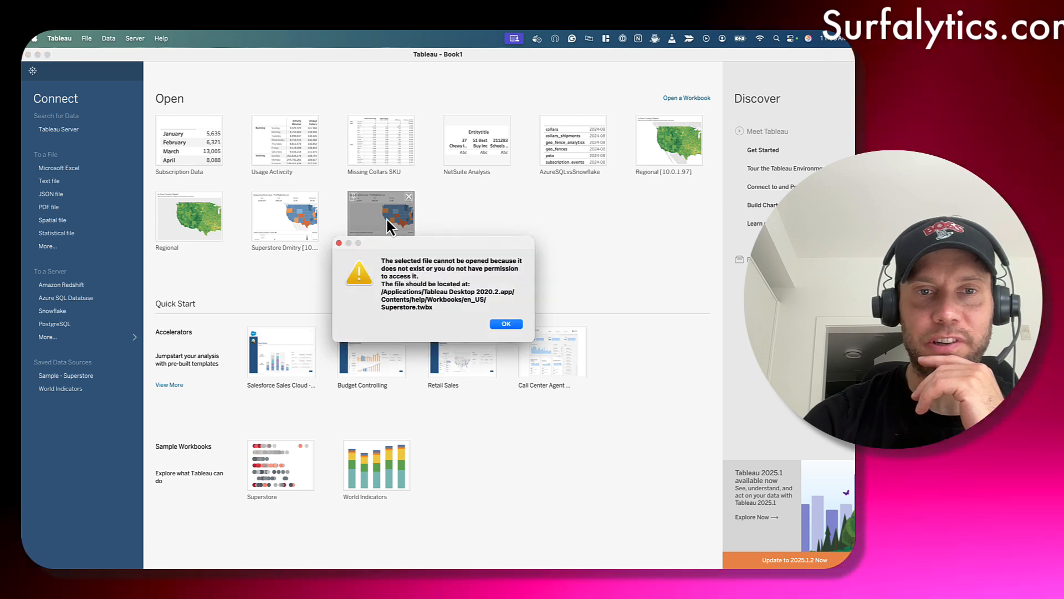
{"action": "left_click", "coordinate": [501, 323]}
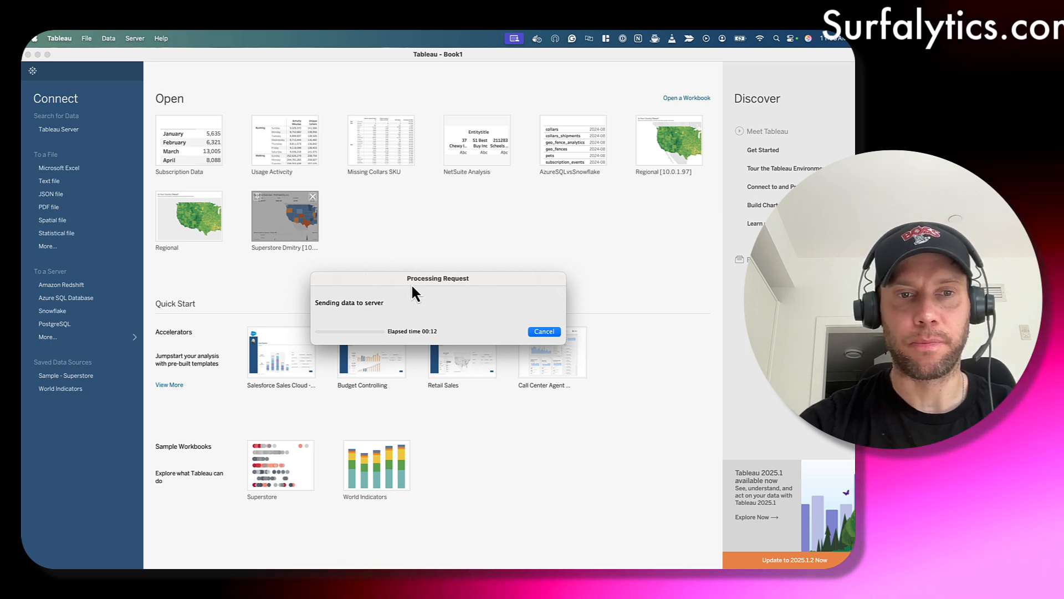
{"action": "left_click", "coordinate": [540, 331]}
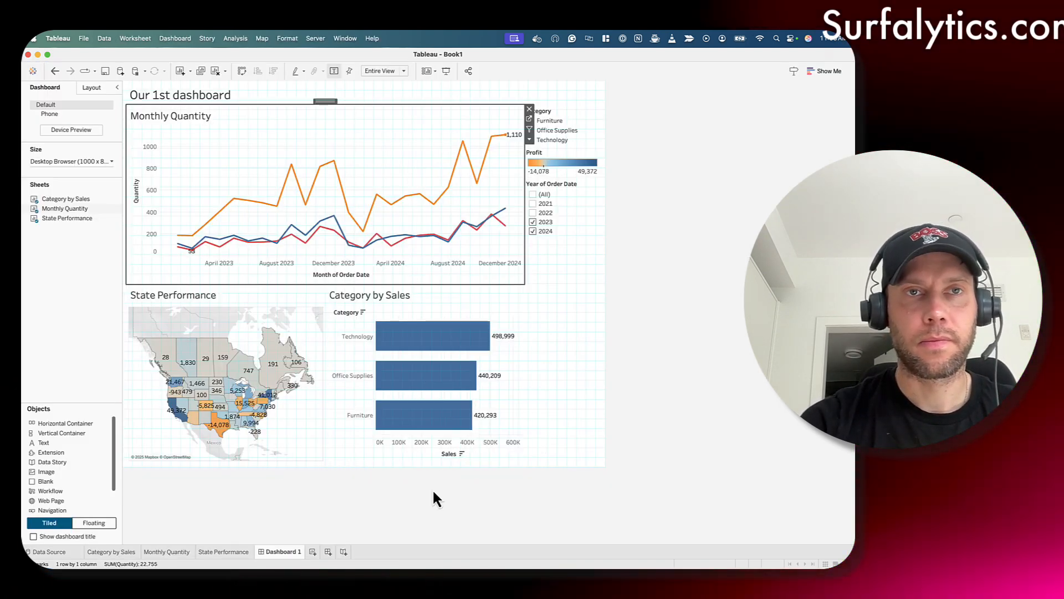
Open the Superstore sample workbook from the start page and examine its Overview and Product dashboards.
{"action": "left_click_drag", "start_coordinate": [121, 51], "coordinate": [134, 55]}
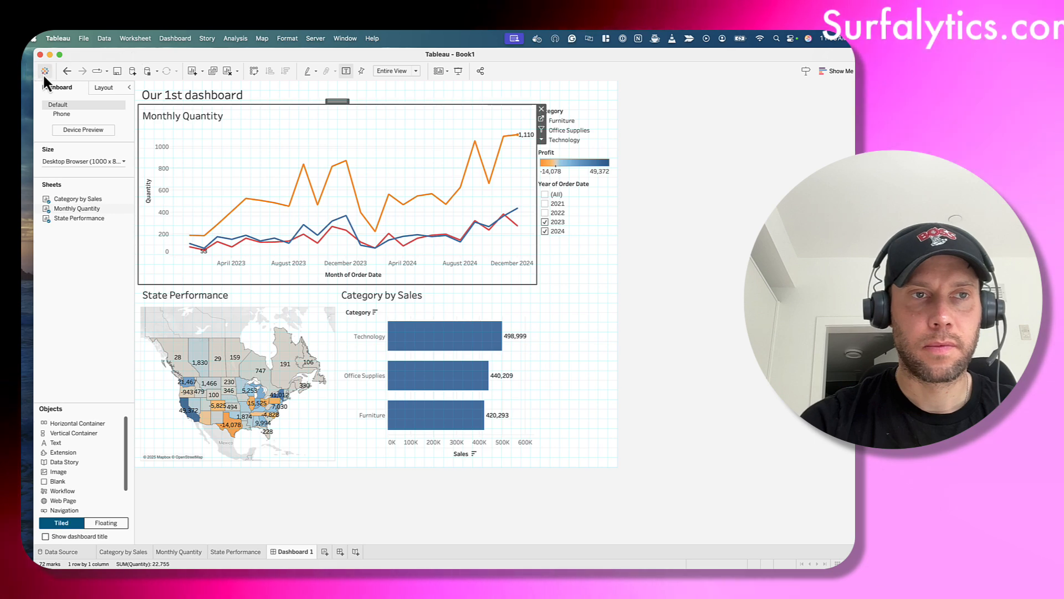
{"action": "left_click", "coordinate": [45, 72]}
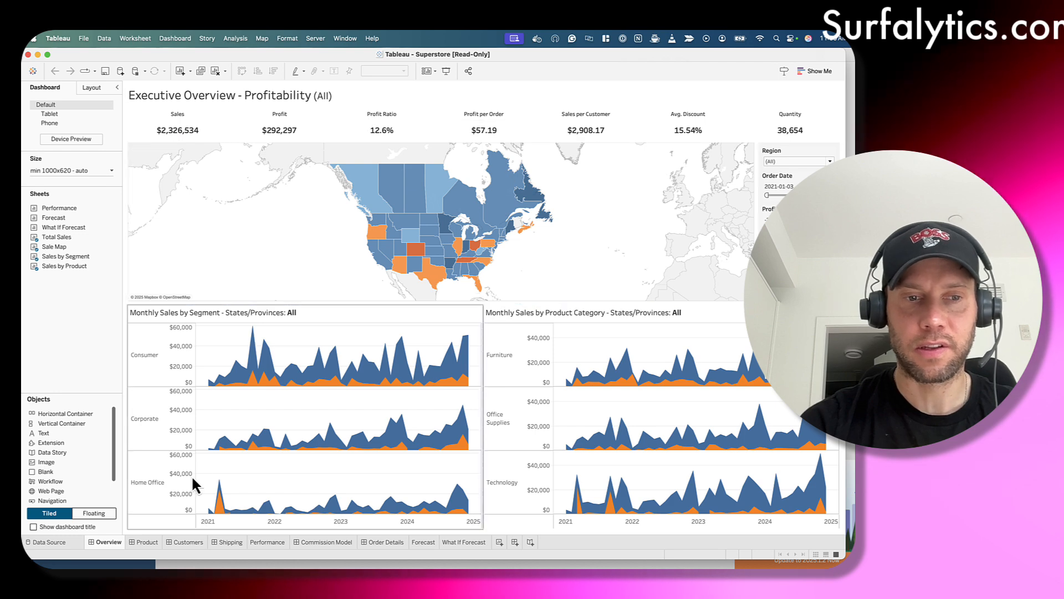
{"action": "left_click", "coordinate": [139, 542]}
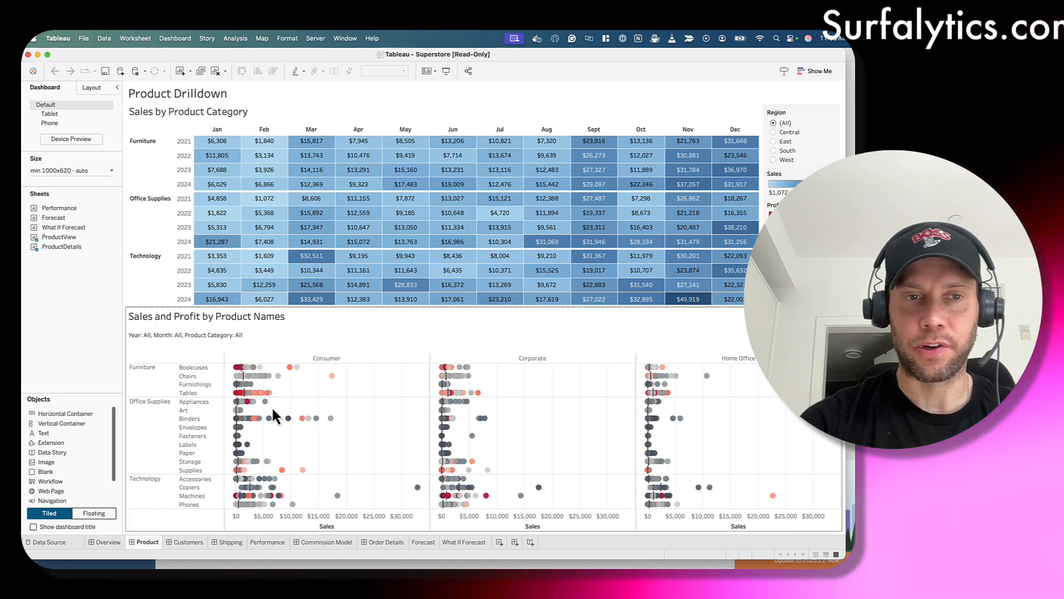
{"action": "mouse_move", "coordinate": [270, 377]}
{"action": "mouse_move", "coordinate": [661, 422]}
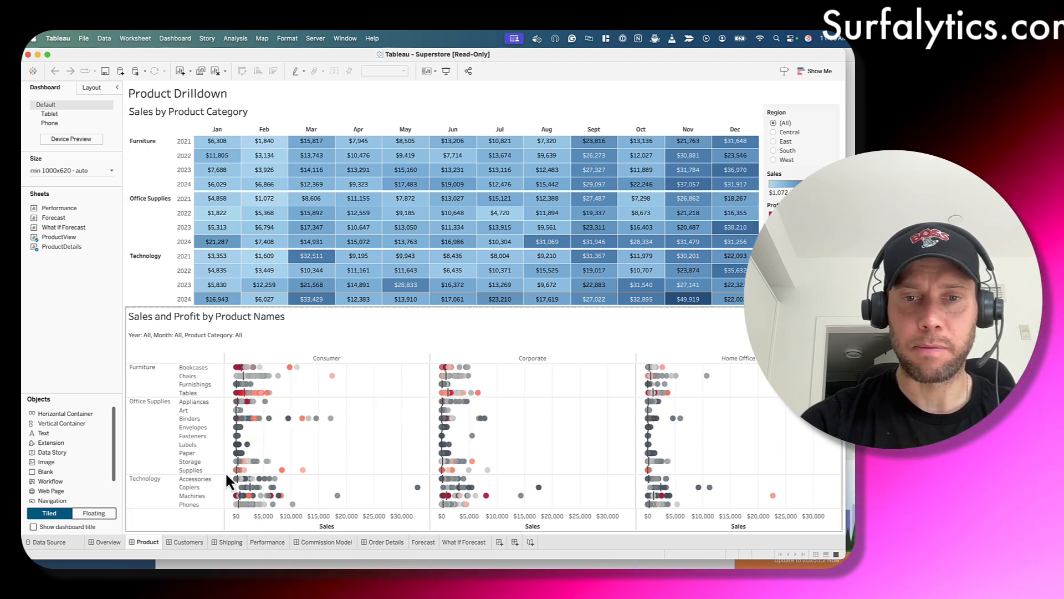
Look over the Customers and Shipping dashboards and the Performance sheet of the Superstore workbook.
{"action": "left_click", "coordinate": [173, 542]}
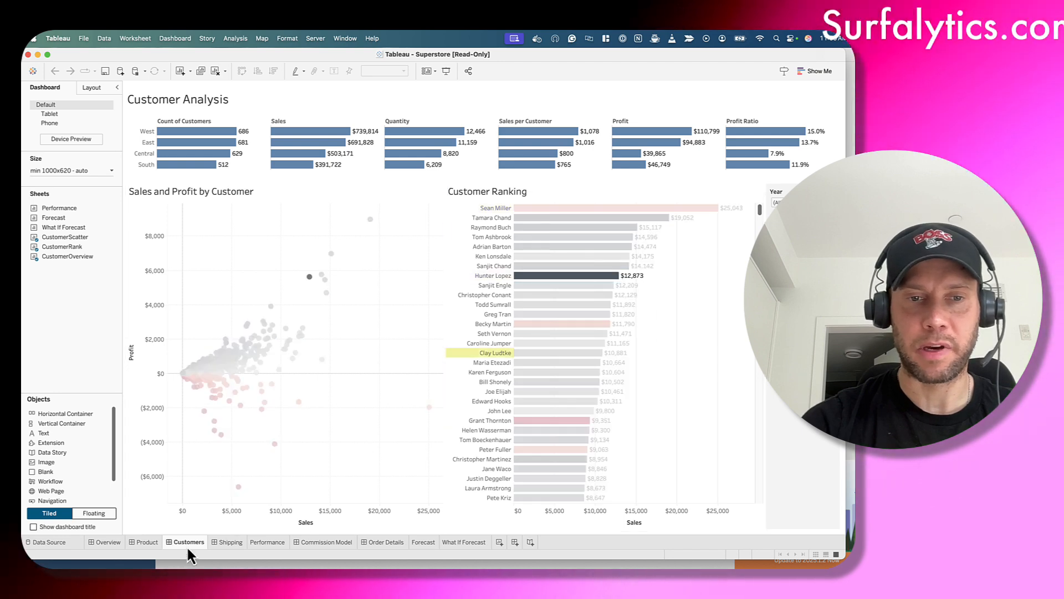
{"action": "left_click", "coordinate": [226, 543]}
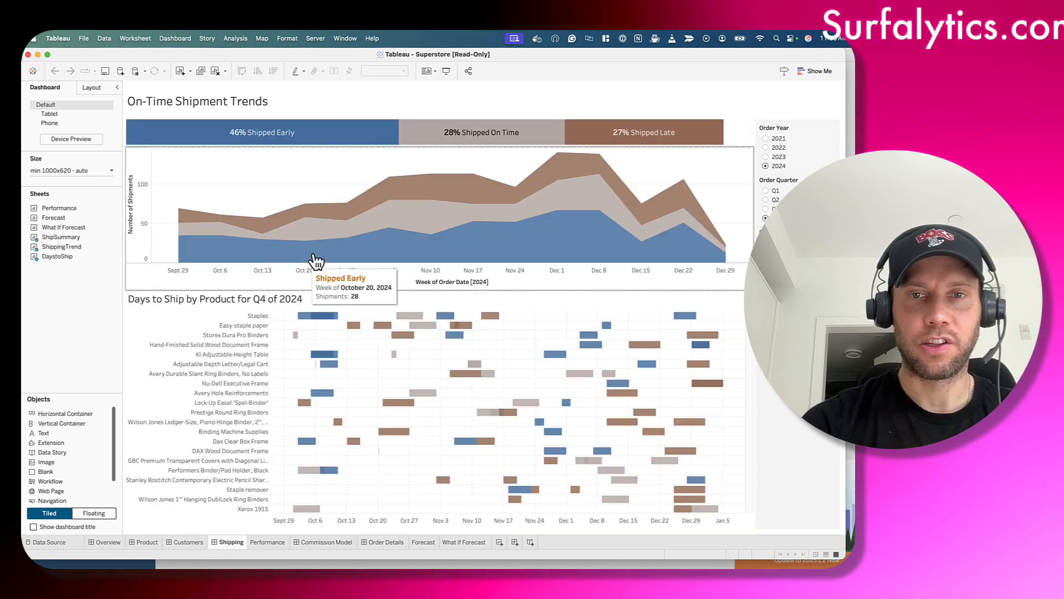
{"action": "left_click", "coordinate": [264, 542]}
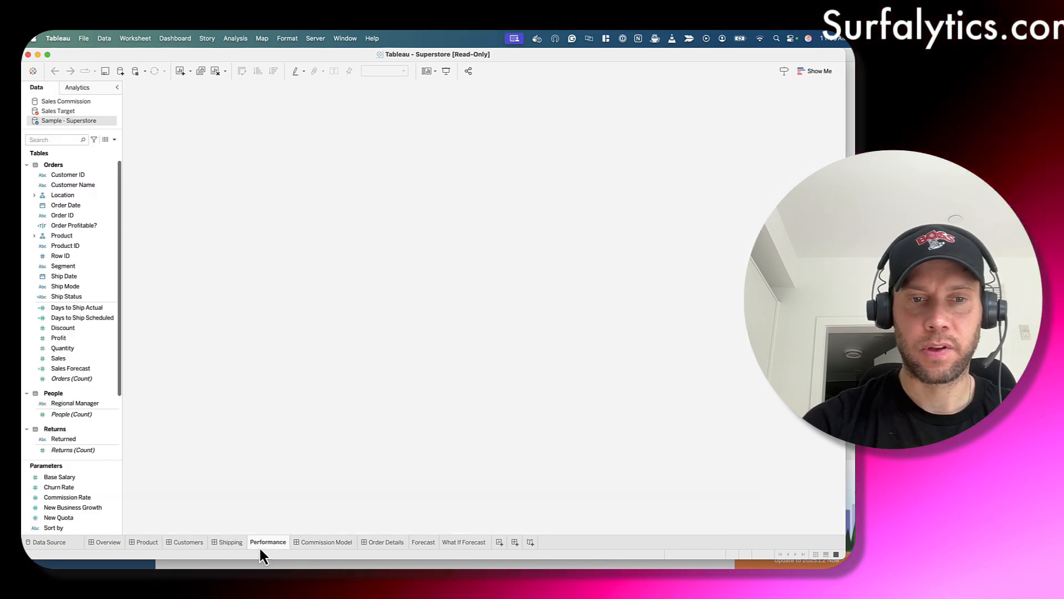
Examine the Commission Model dashboard and its Sort by and Base salary parameter controls.
{"action": "left_click", "coordinate": [318, 543]}
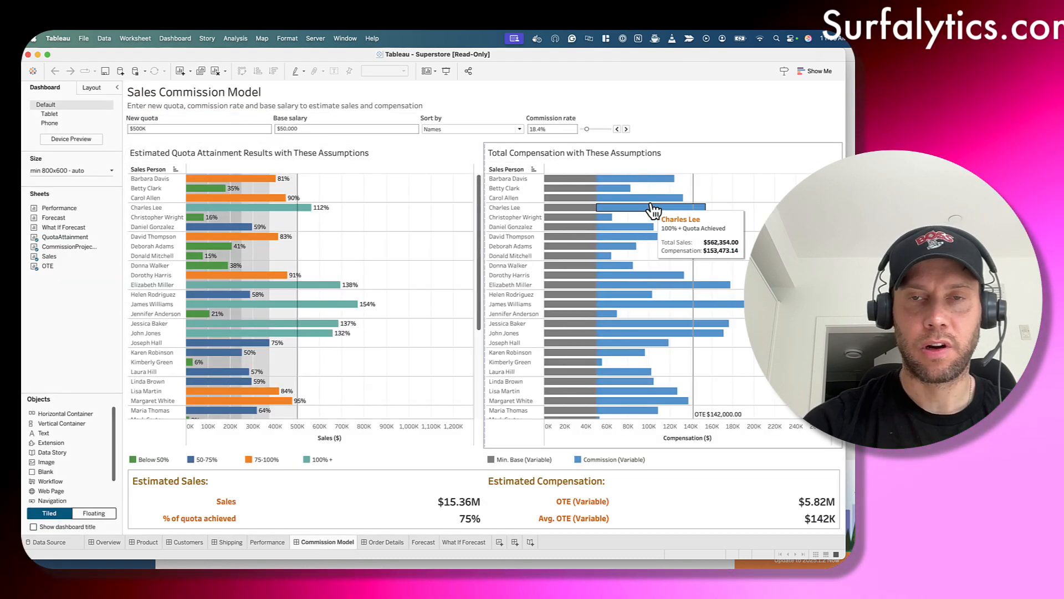
{"action": "left_click", "coordinate": [426, 132]}
{"action": "left_click", "coordinate": [448, 128]}
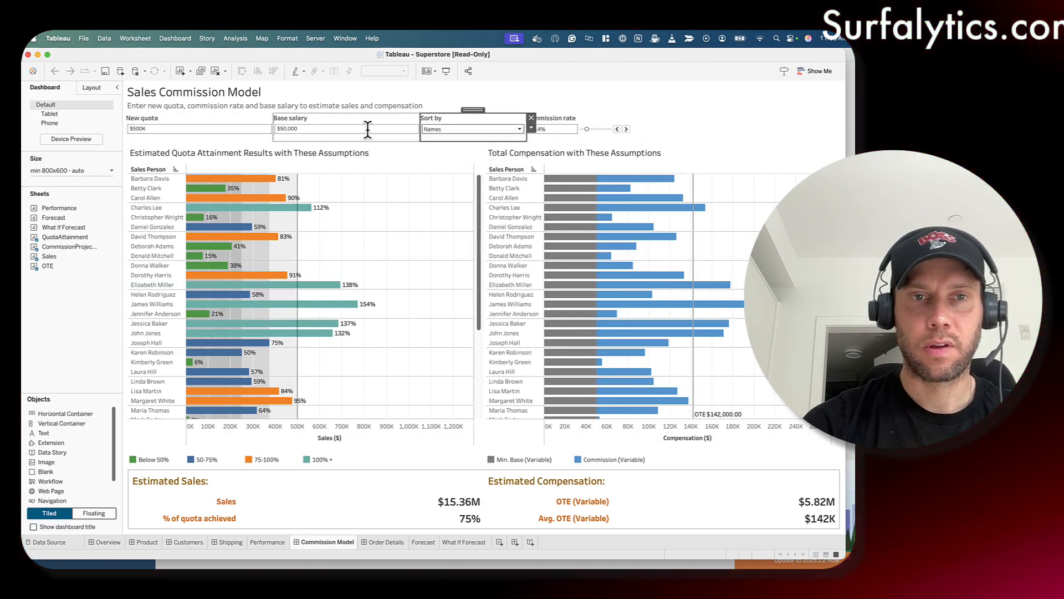
{"action": "left_click", "coordinate": [310, 128]}
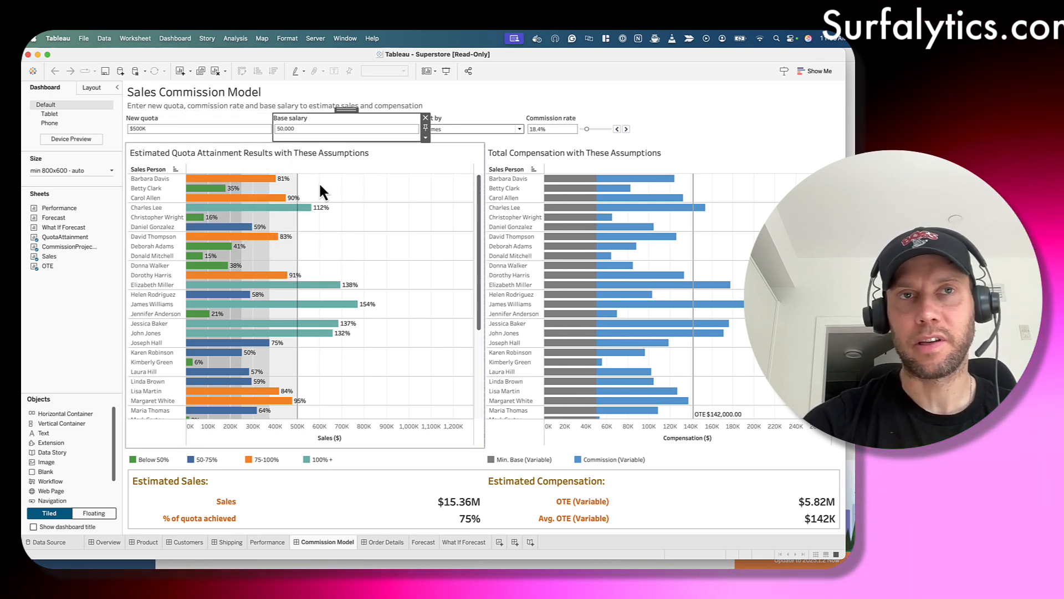
View the Order Details dashboard with its filters and the Forecast sheet's sales estimates by segment.
{"action": "left_click", "coordinate": [390, 547]}
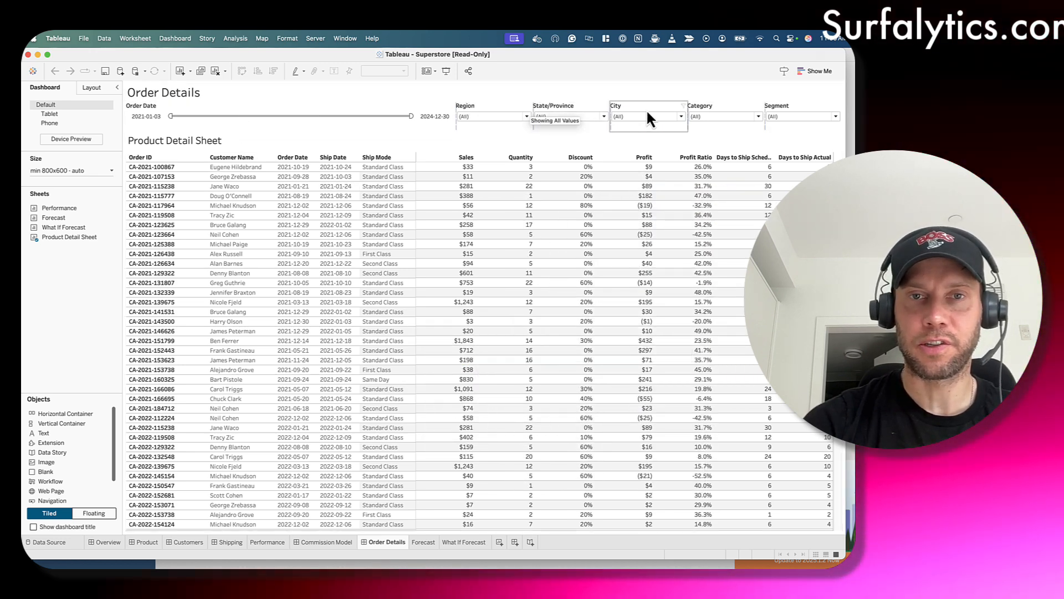
{"action": "left_click", "coordinate": [434, 545]}
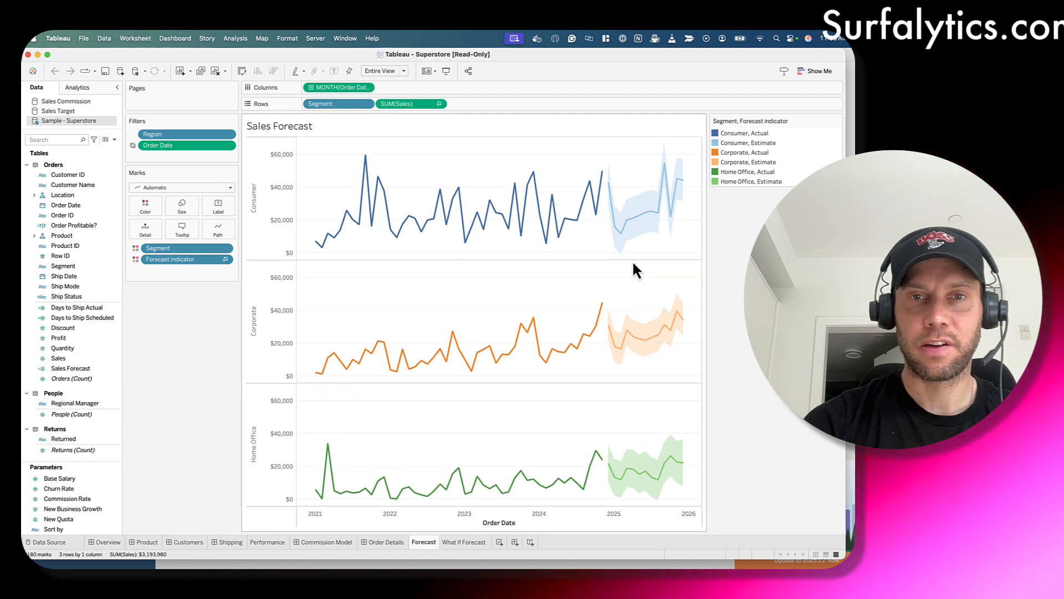
{"action": "mouse_move", "coordinate": [631, 224]}
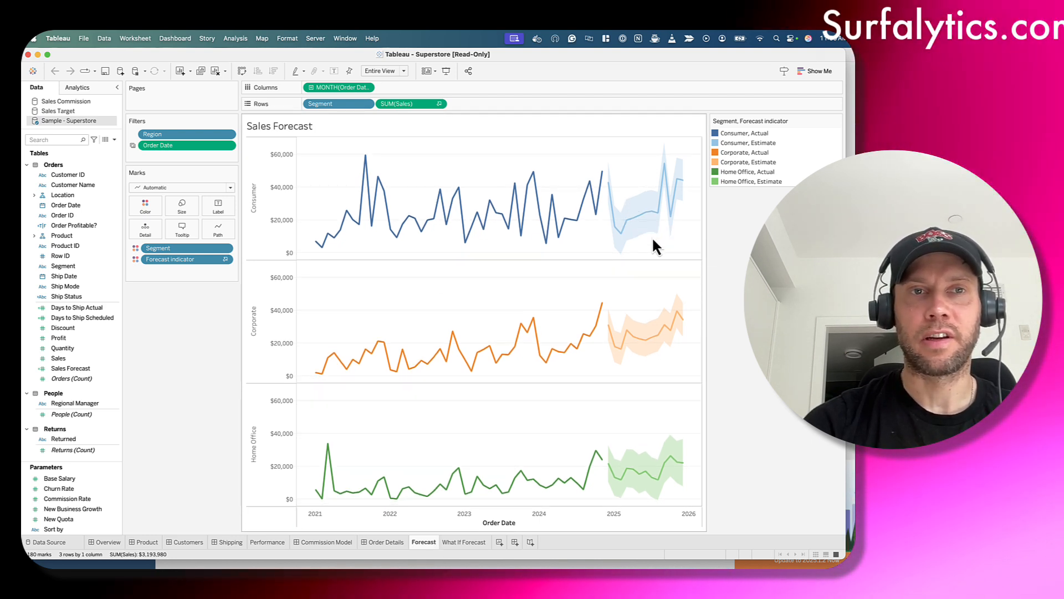
{"action": "left_click", "coordinate": [230, 39]}
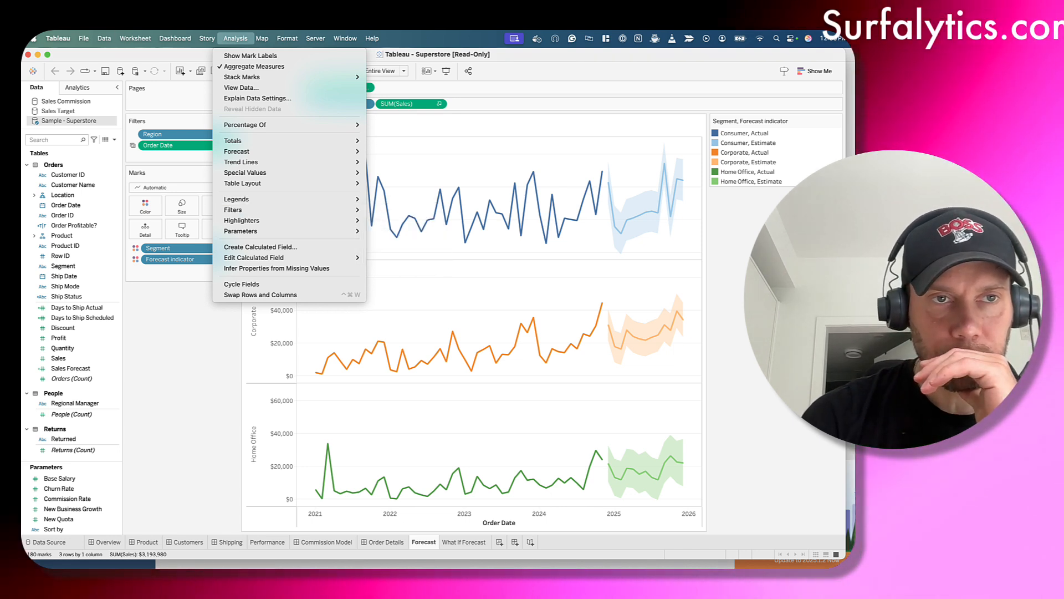
{"action": "mouse_move", "coordinate": [143, 39]}
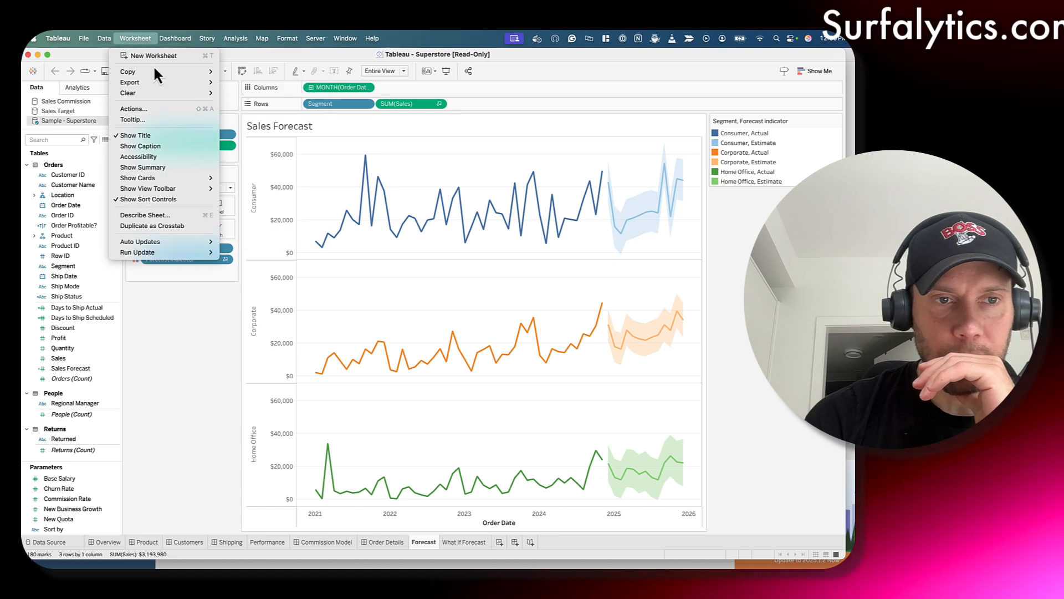
{"action": "mouse_move", "coordinate": [232, 40]}
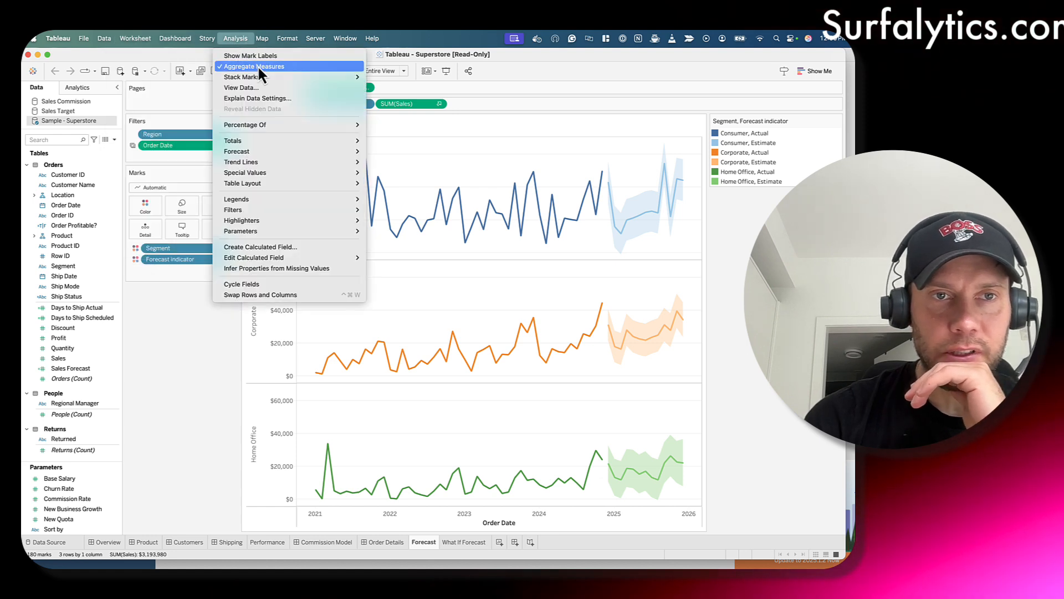
{"action": "mouse_move", "coordinate": [295, 158]}
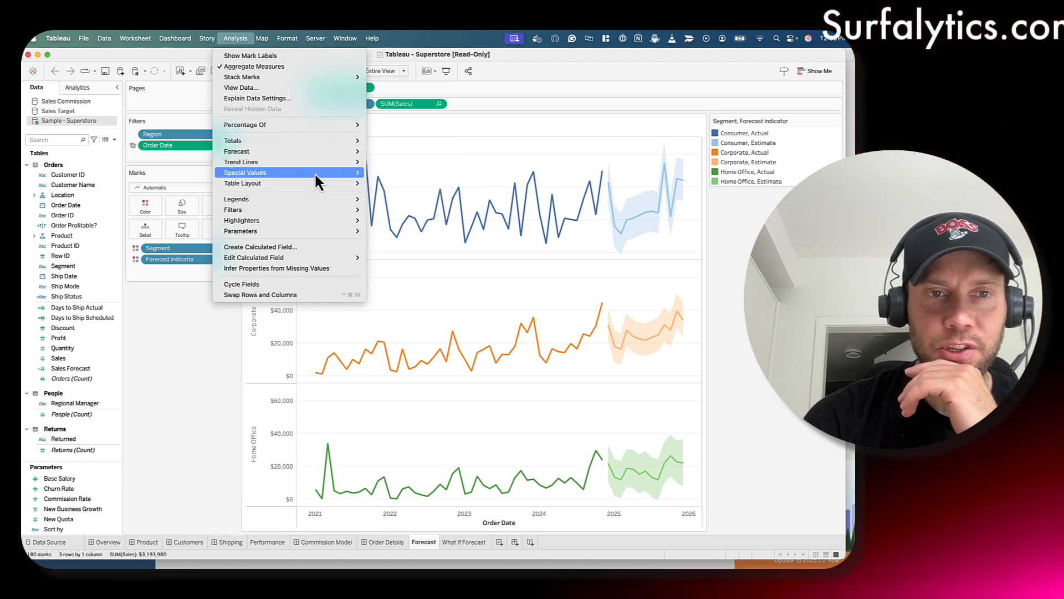
{"action": "mouse_move", "coordinate": [314, 207]}
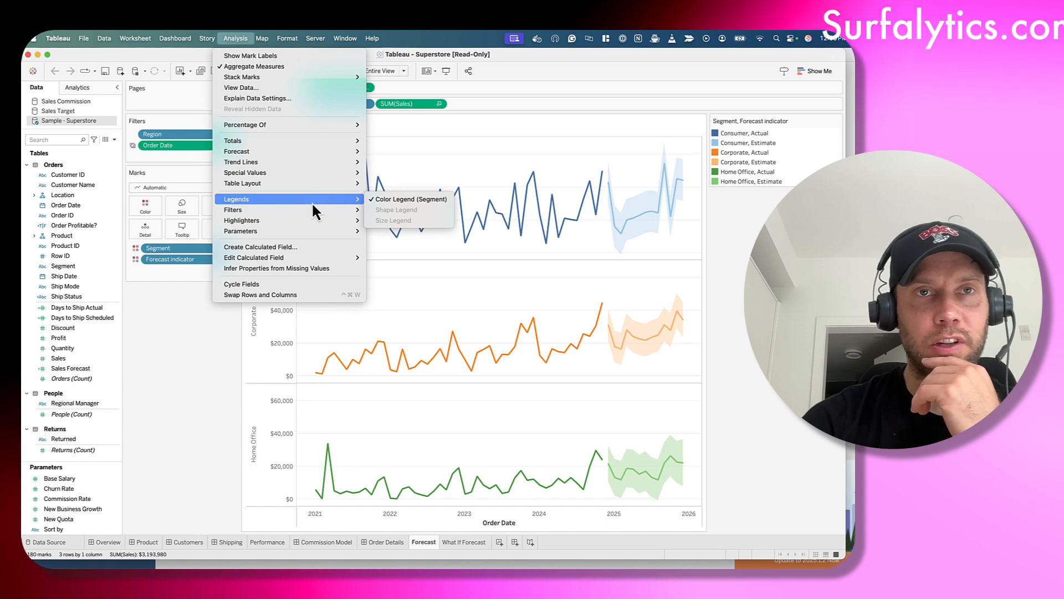
{"action": "mouse_move", "coordinate": [287, 39]}
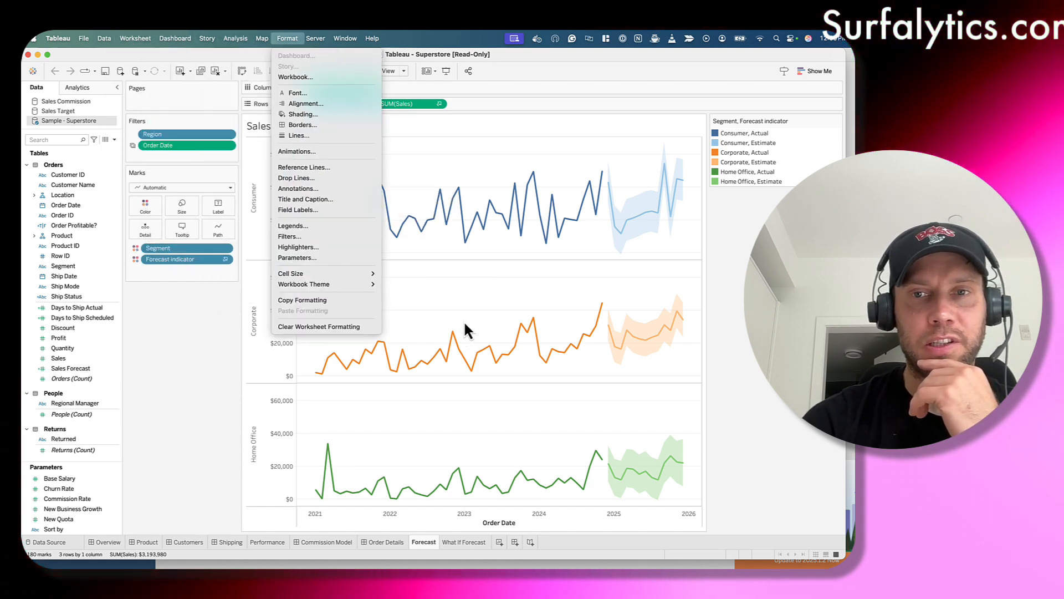
{"action": "left_click", "coordinate": [464, 330]}
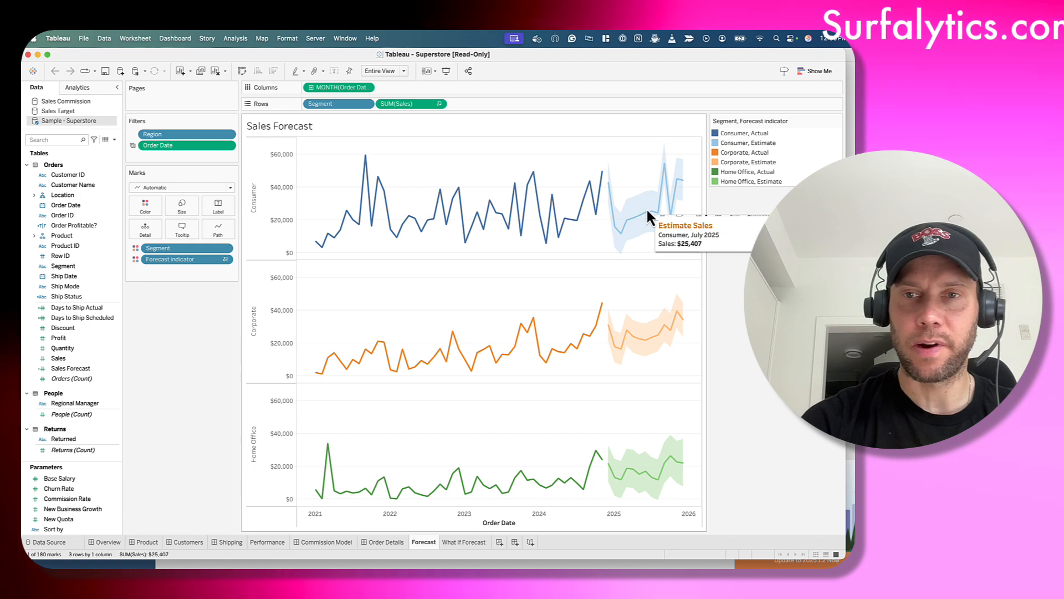
Inspect a Consumer sales estimate on the Forecast sheet and the East region's June total forecast on the What If Forecast sheet.
{"action": "left_click", "coordinate": [651, 211]}
{"action": "left_click", "coordinate": [688, 238]}
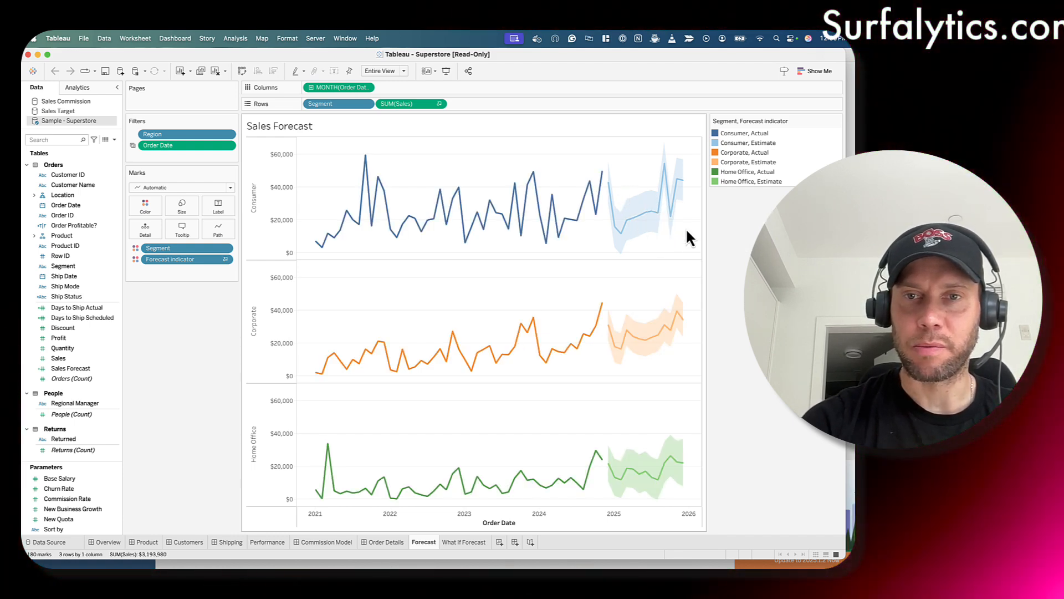
{"action": "left_click", "coordinate": [459, 543]}
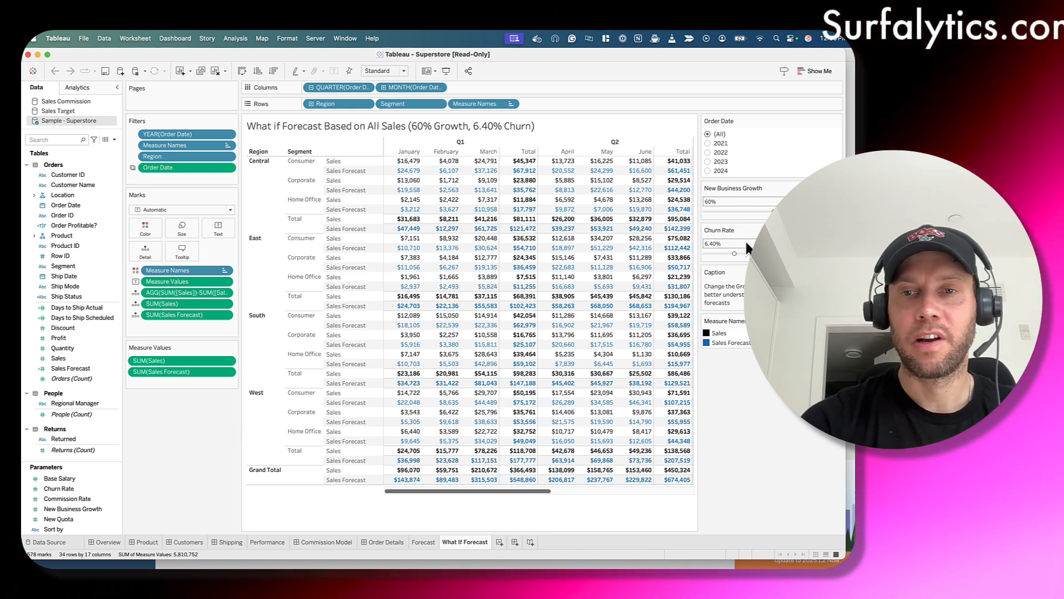
{"action": "left_click", "coordinate": [633, 306]}
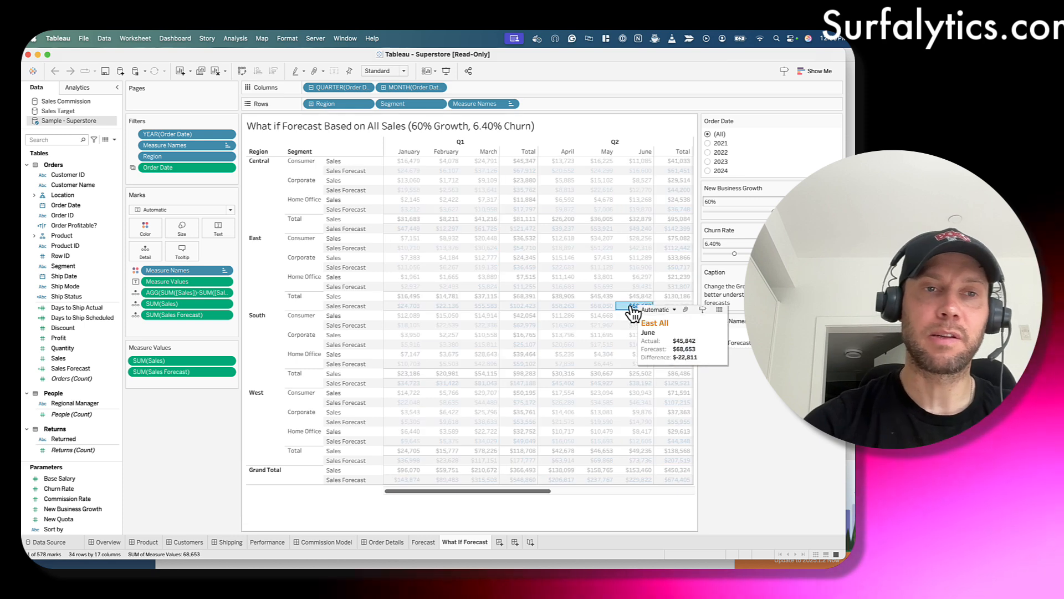